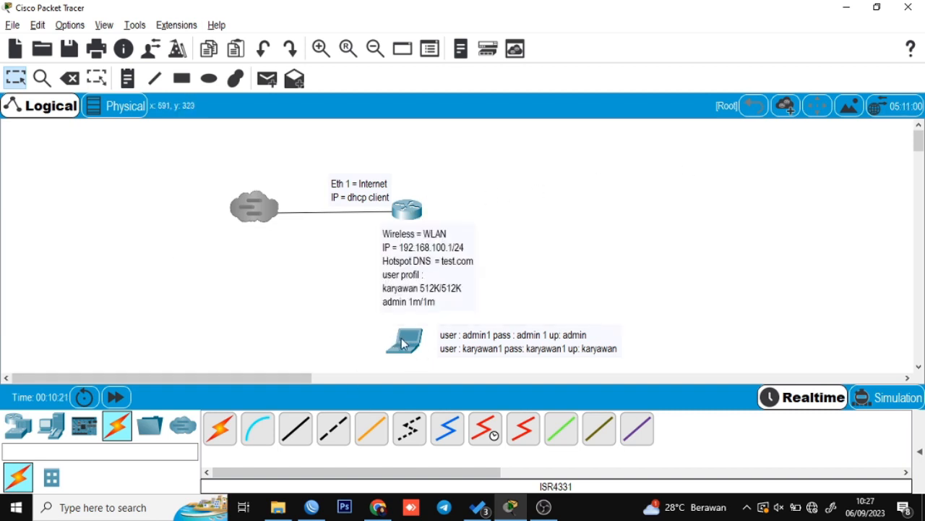
Go from the tray network icon through Network & Internet settings to Change adapter options.
mouse_move(396, 343)
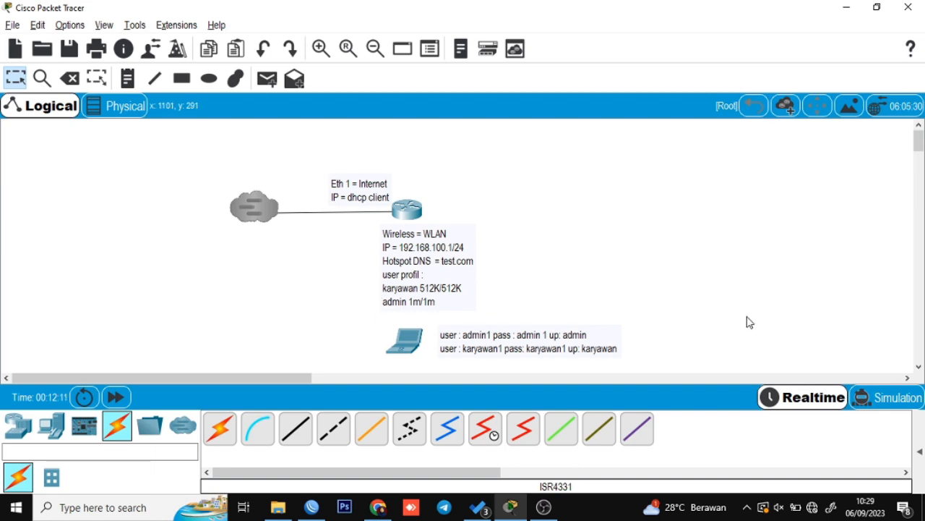
click(313, 507)
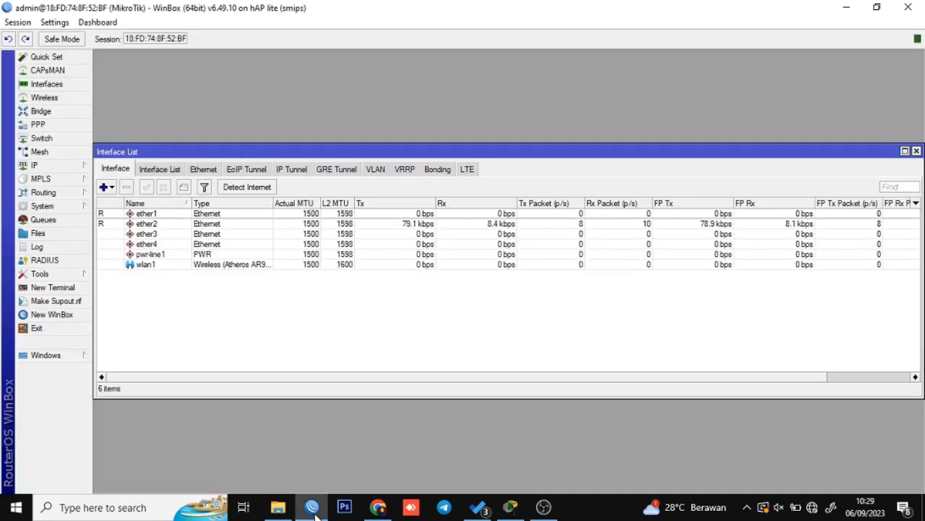
click(313, 507)
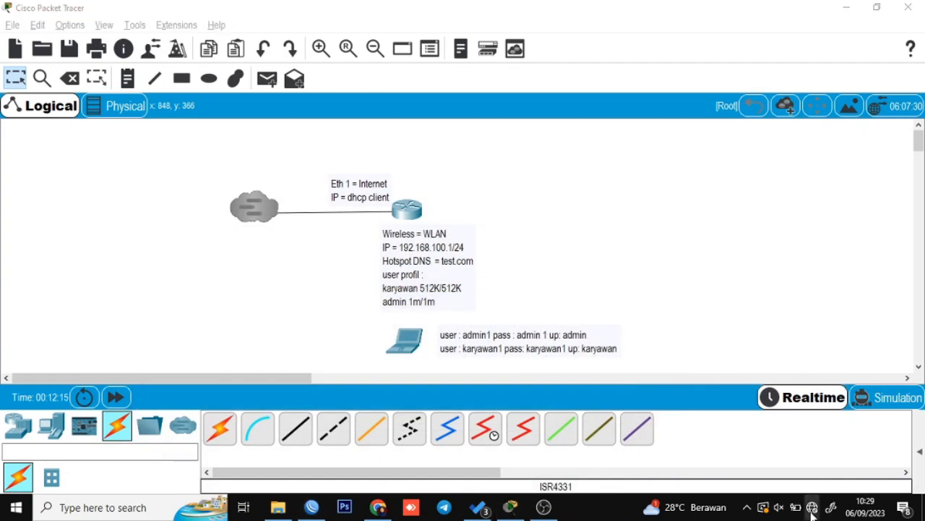
click(812, 509)
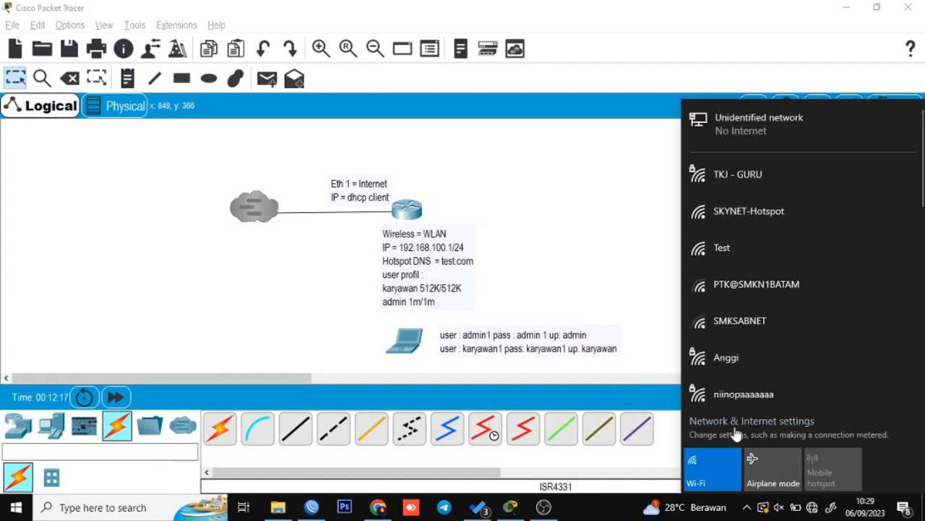
click(736, 431)
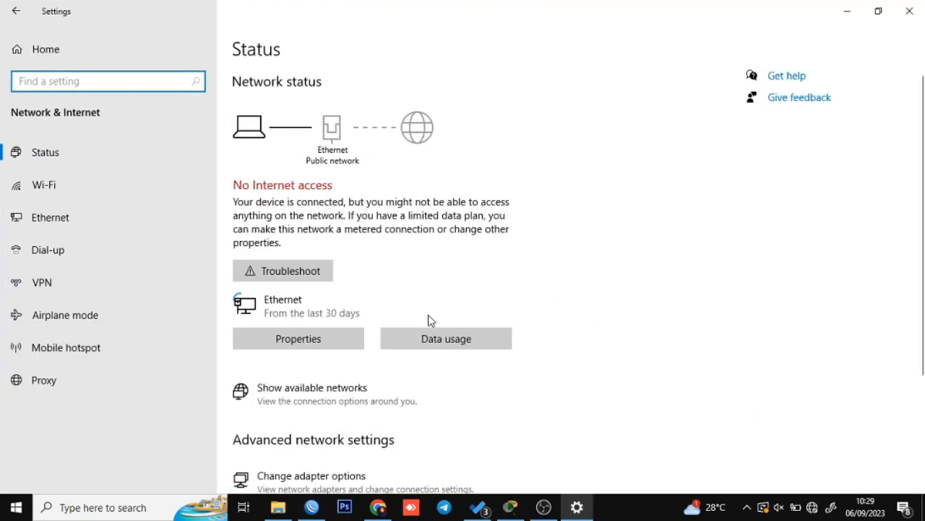
scroll(302, 434, down, 2)
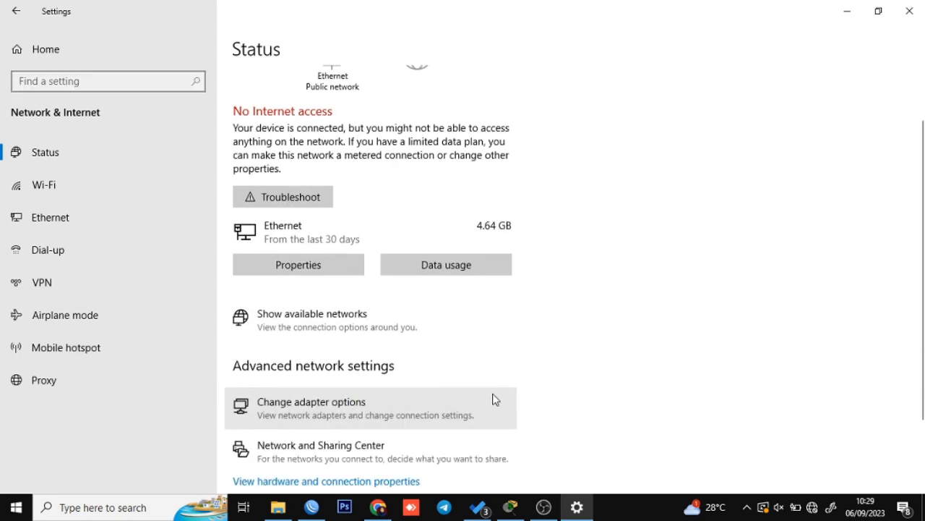
click(494, 399)
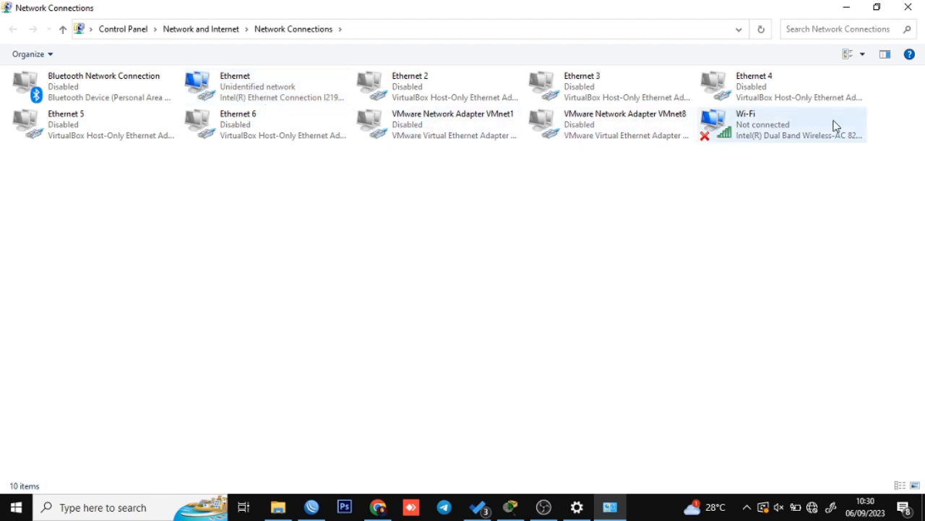
Disable the Wi-Fi adapter in Network Connections.
click(752, 134)
right_click(752, 134)
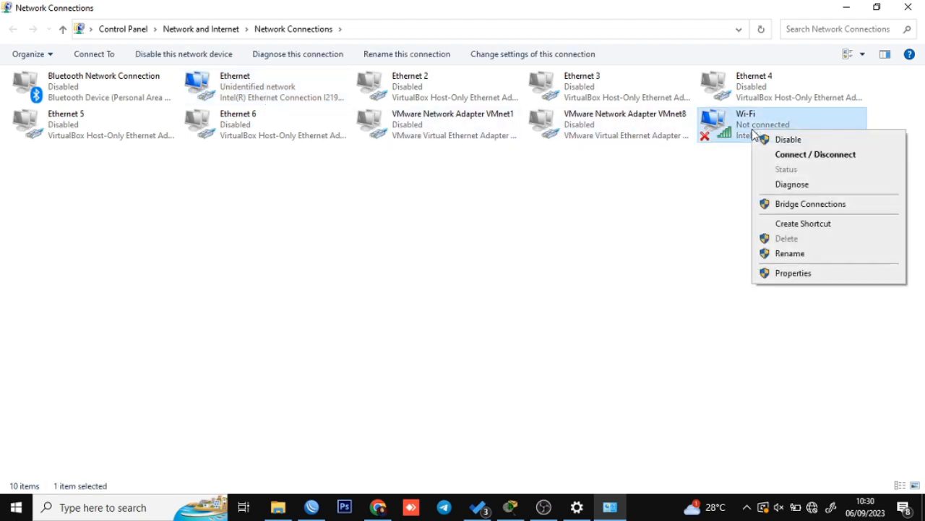
click(718, 181)
right_click(747, 128)
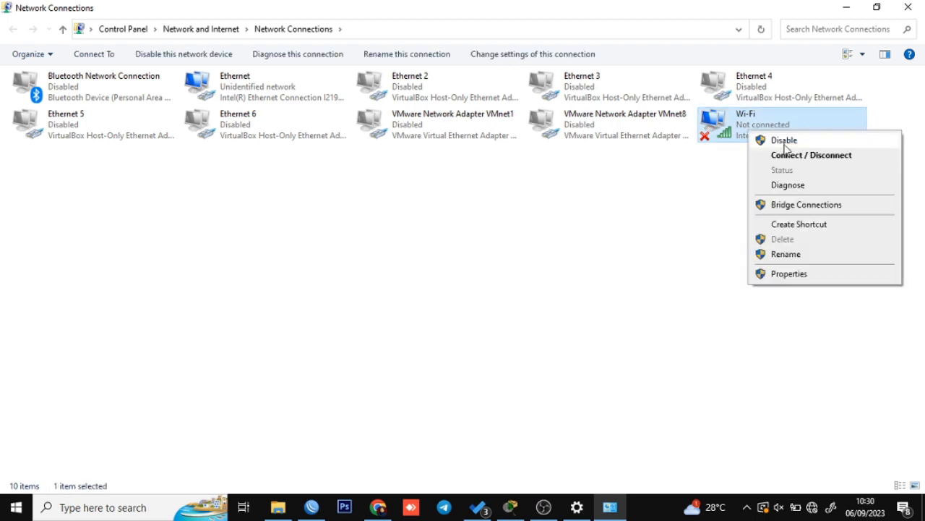
click(779, 140)
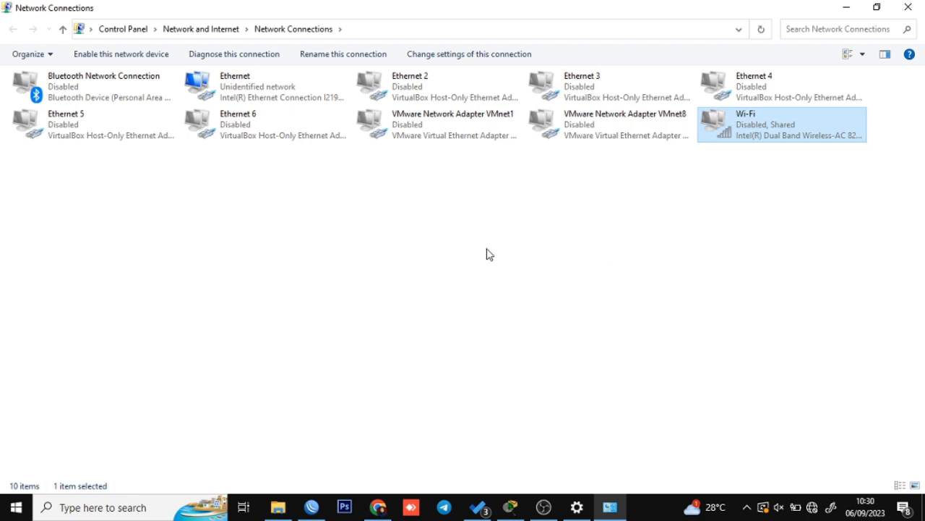
click(428, 242)
Keep Ethernet's IPv4 IP and DNS set to obtain automatically, then refresh the adapter list.
double_click(284, 97)
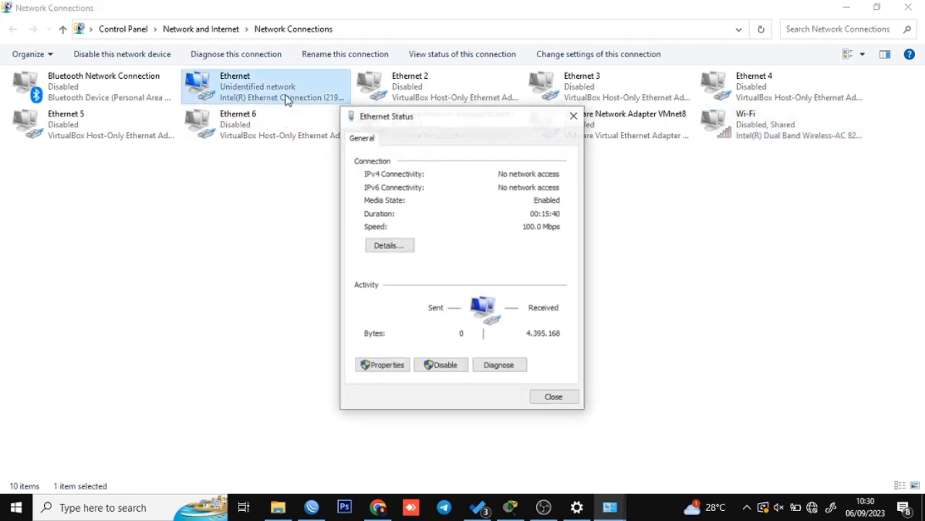
click(373, 365)
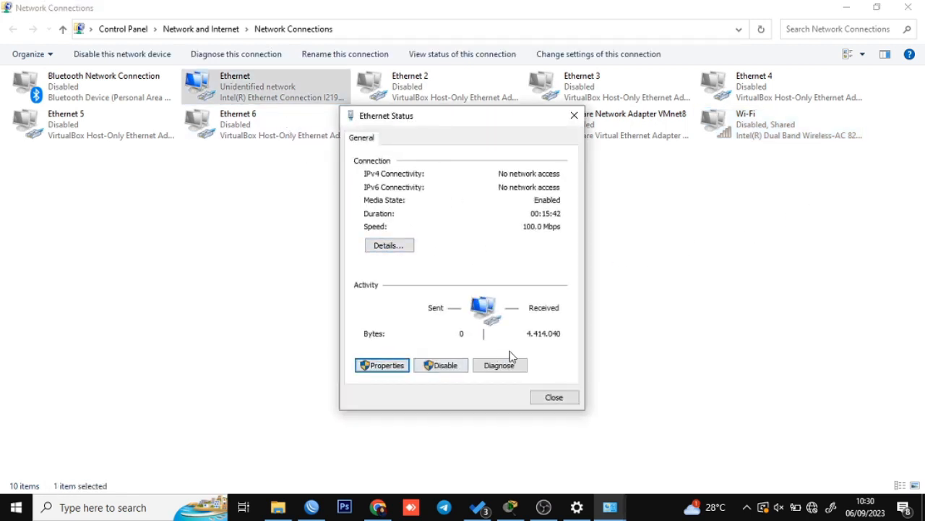
double_click(483, 296)
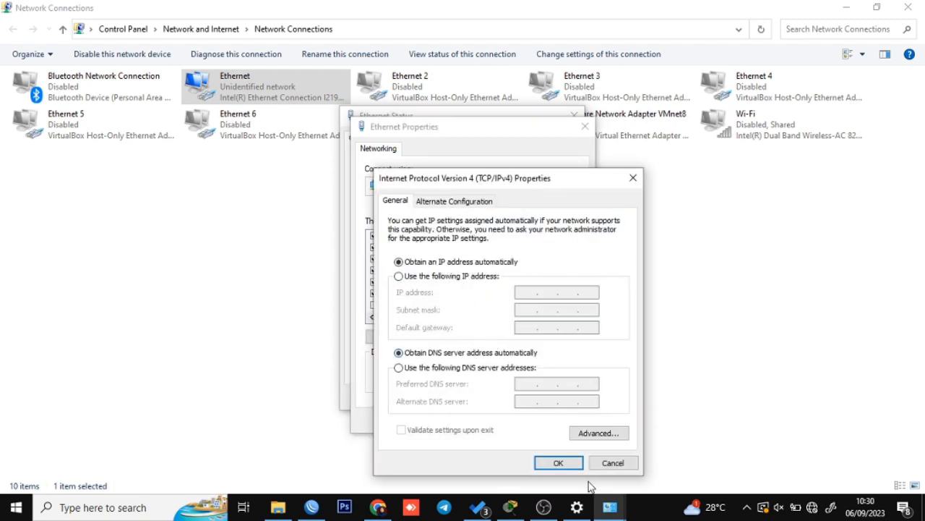
click(558, 463)
click(518, 419)
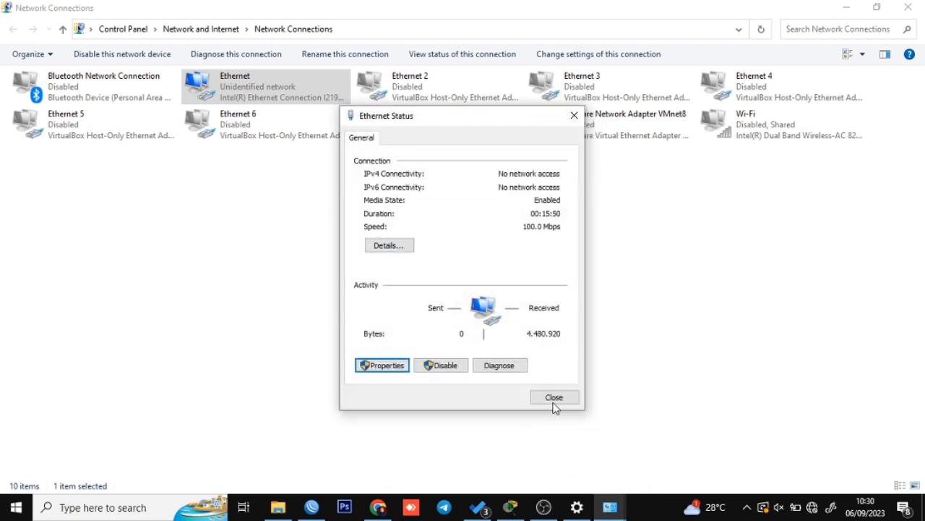
click(555, 397)
click(286, 282)
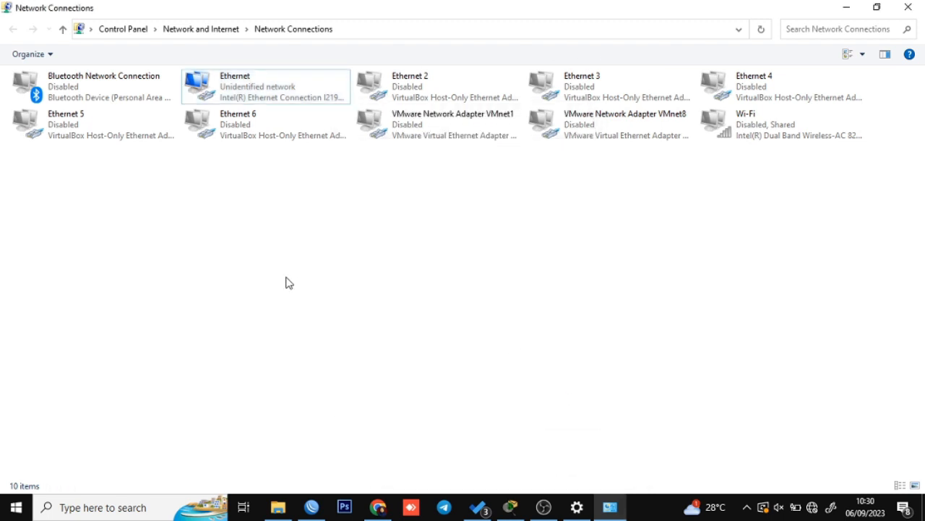
right_click(286, 283)
click(311, 331)
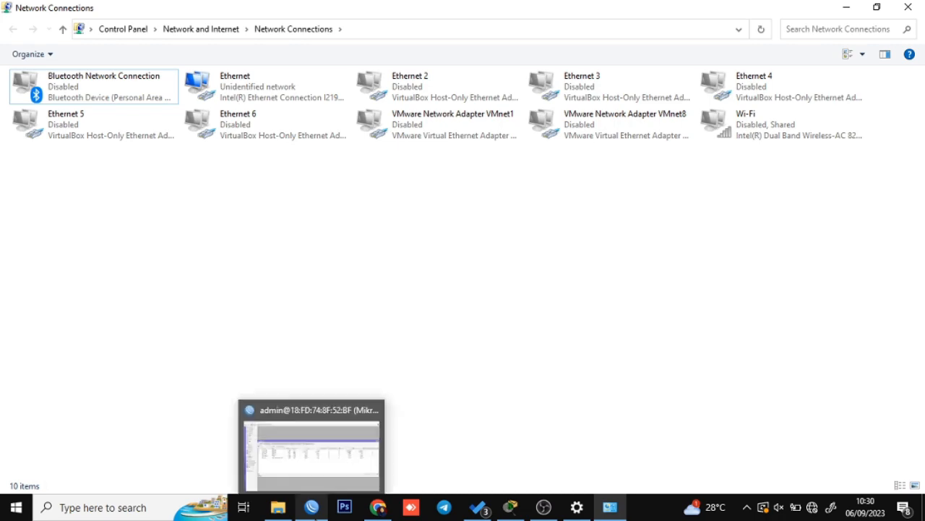
Exit WinBox, reopen it, rescan Neighbors and connect to the MikroTik router by MAC address.
click(311, 506)
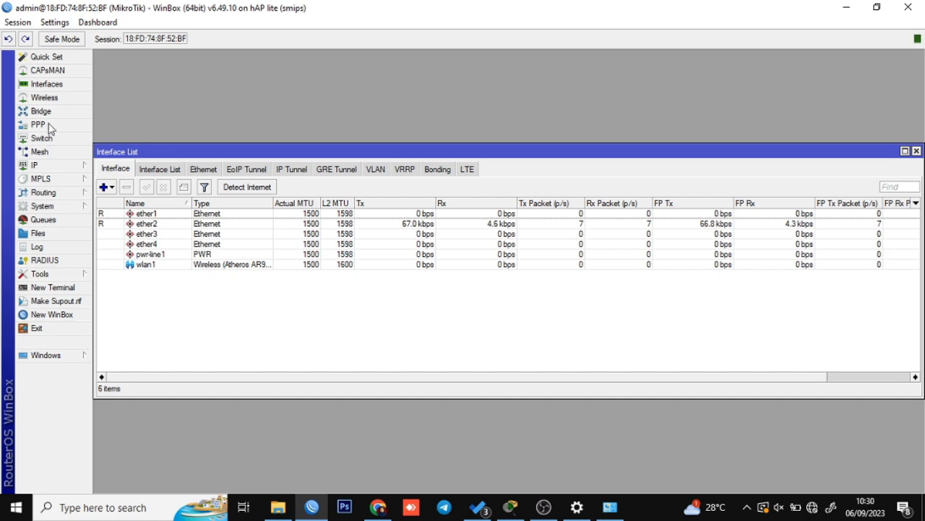
click(51, 328)
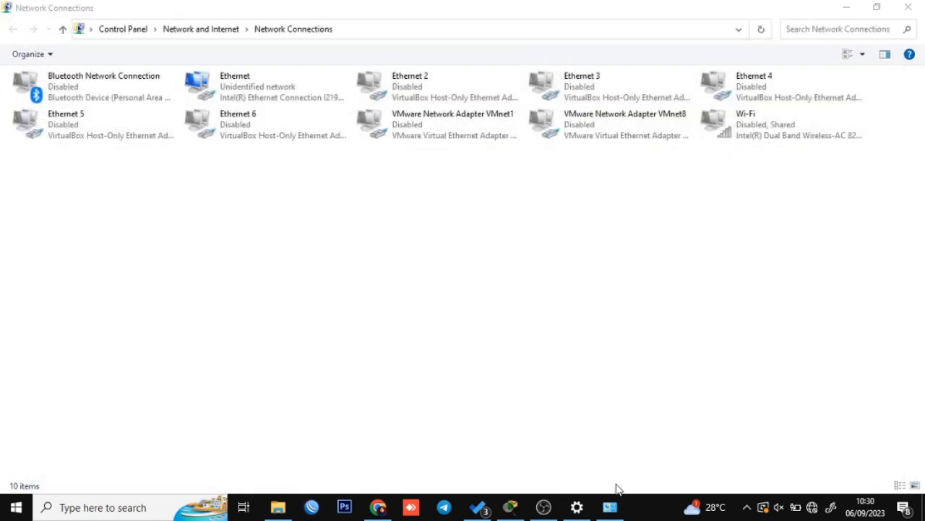
click(312, 507)
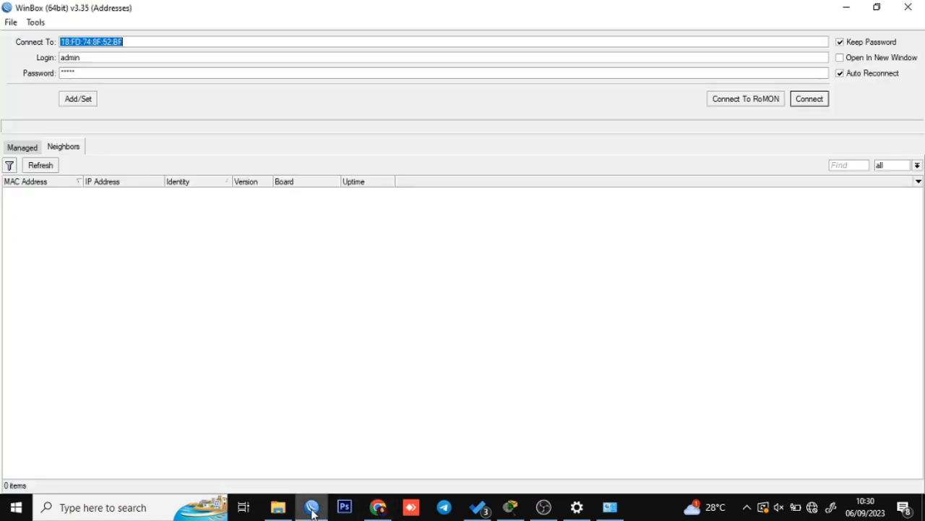
click(50, 164)
click(44, 166)
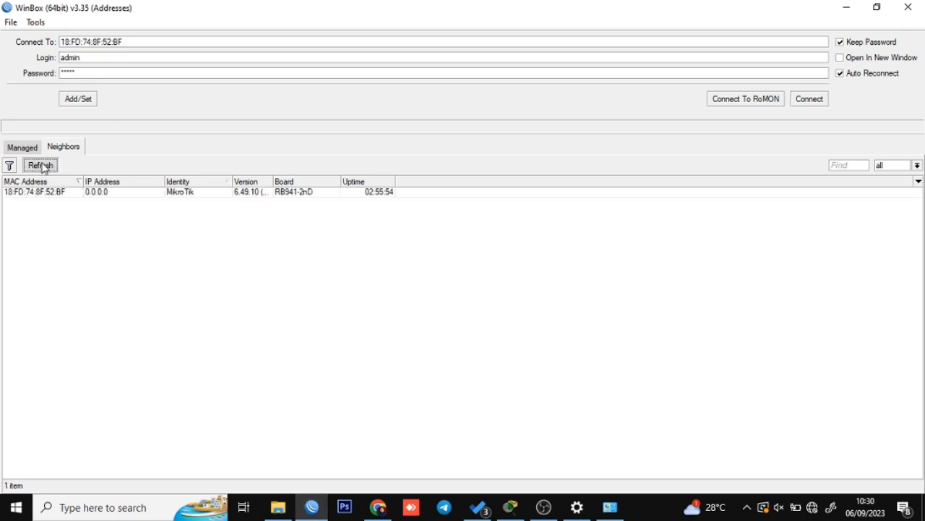
click(43, 166)
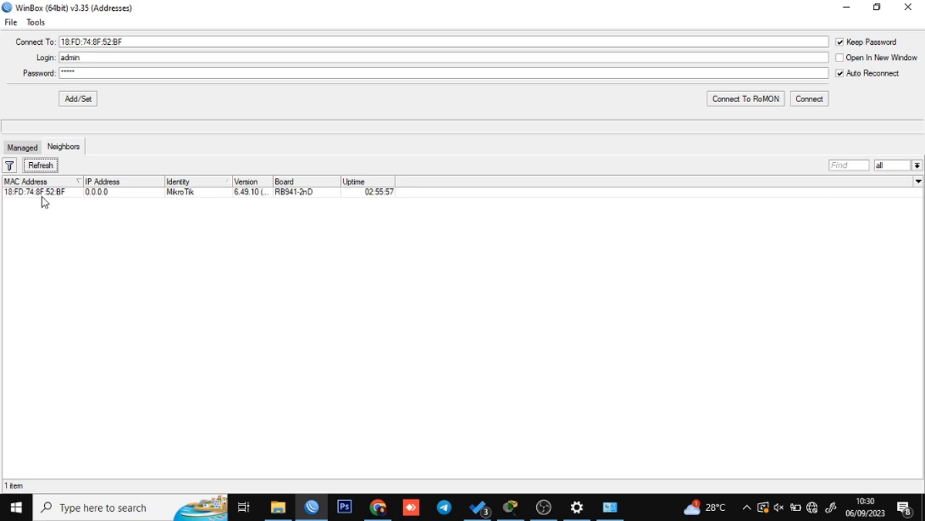
click(41, 194)
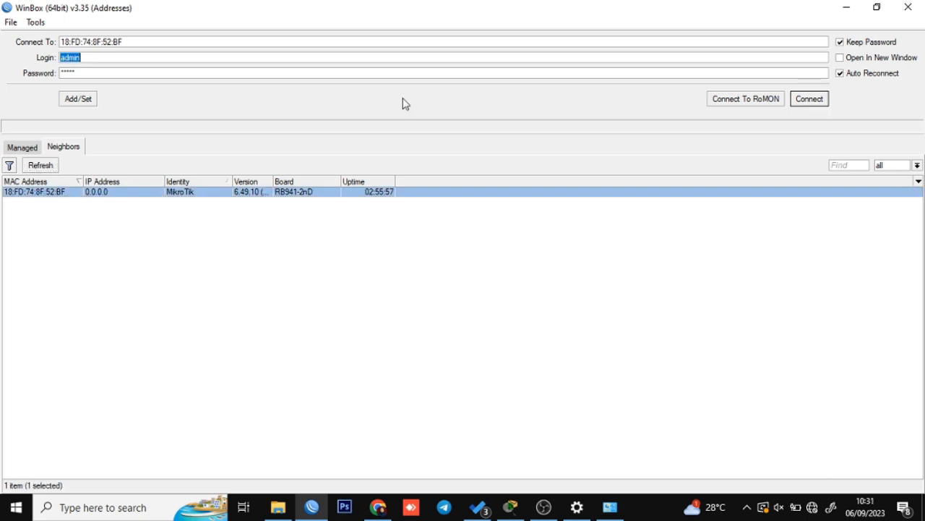
click(811, 98)
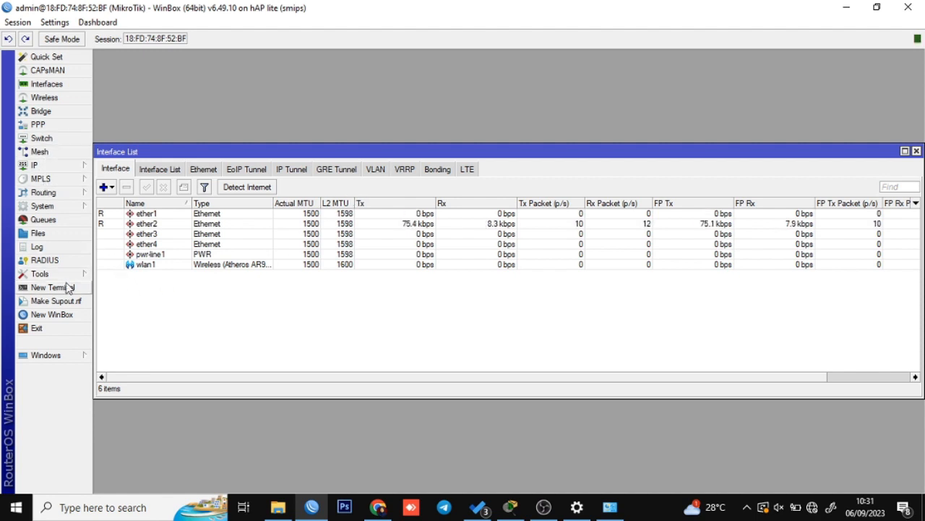
Reset the router configuration with No Default Configuration and confirm the reboot, repeating the reset once.
click(72, 209)
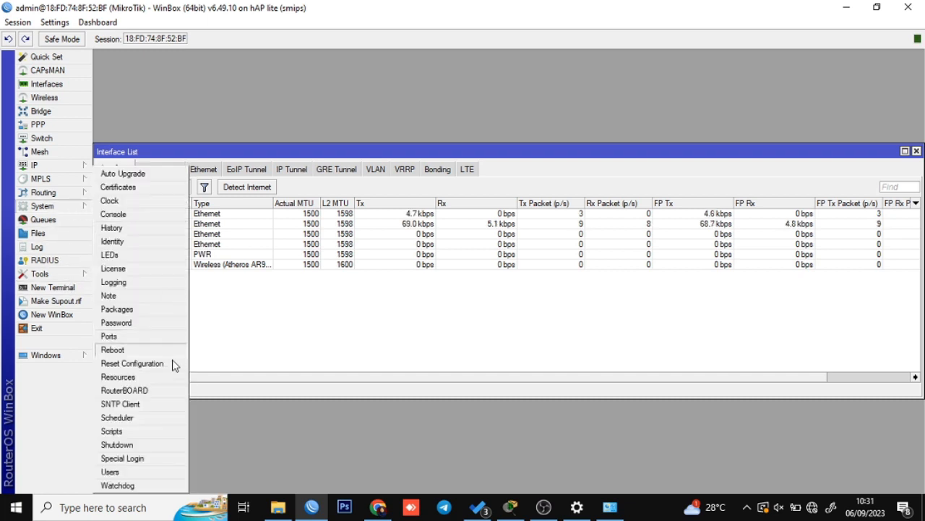
click(172, 363)
click(479, 279)
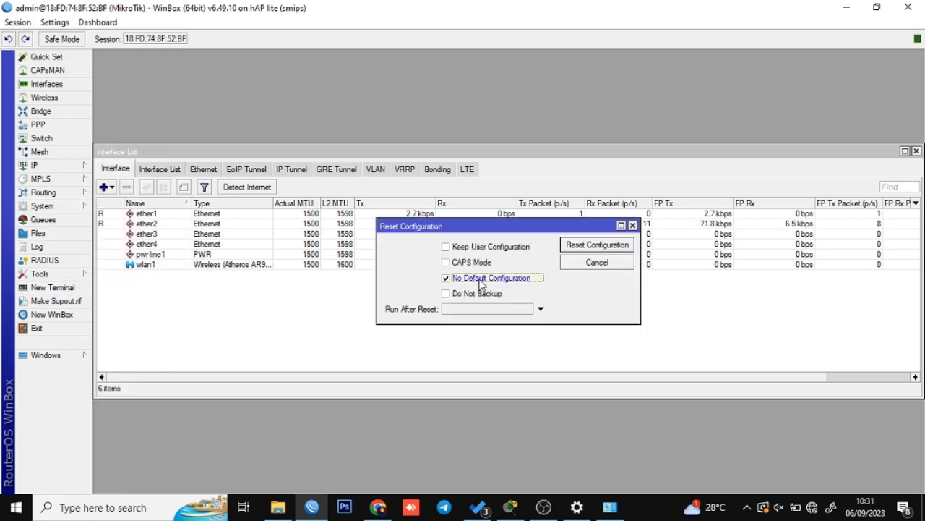
click(597, 245)
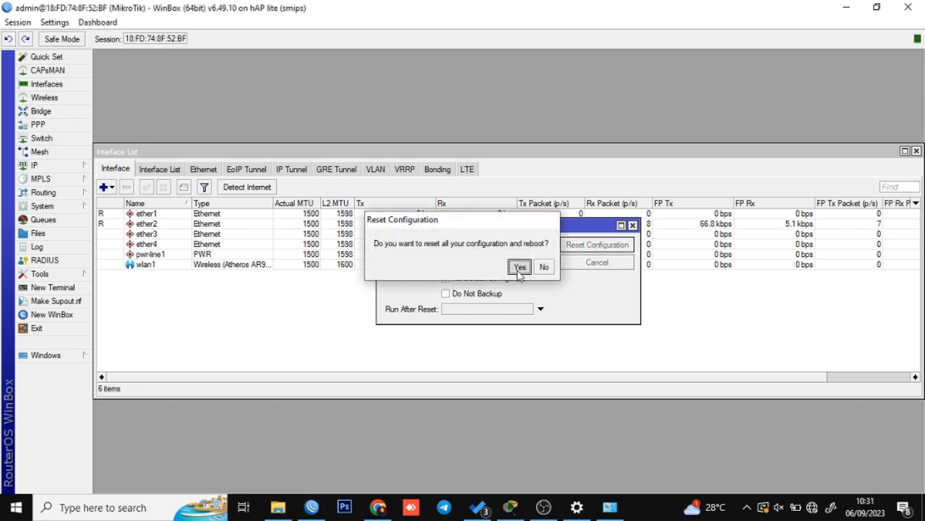
click(519, 266)
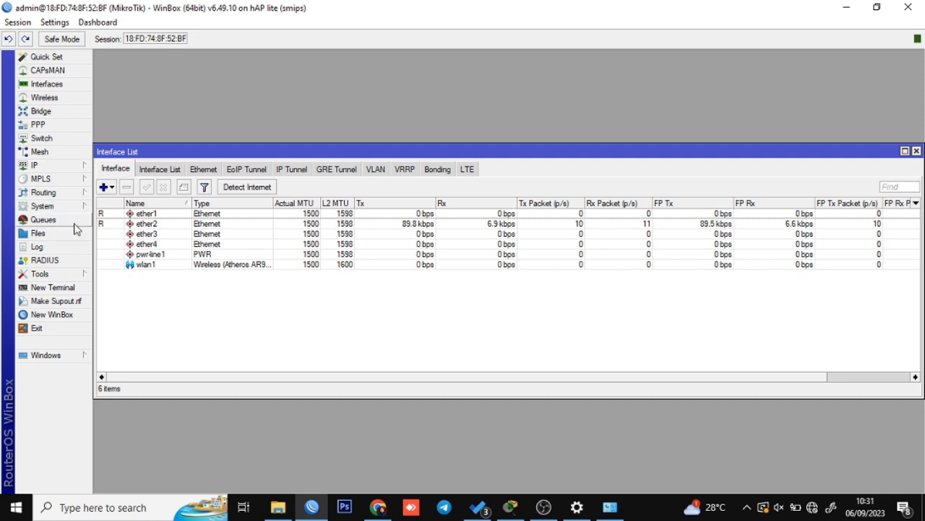
click(42, 206)
click(137, 363)
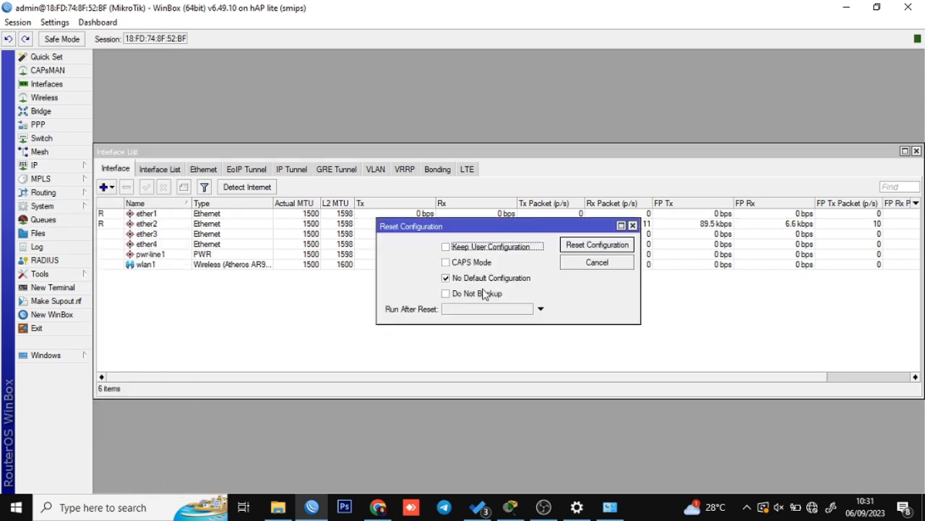
click(600, 246)
click(521, 267)
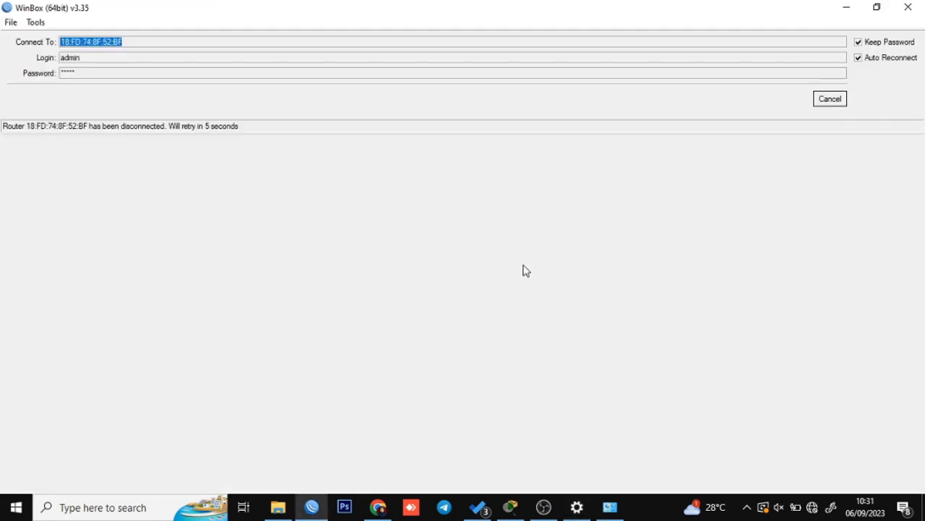
Refresh the Network Connections list repeatedly until Ethernet changes from cable unplugged to Identifying.
click(609, 506)
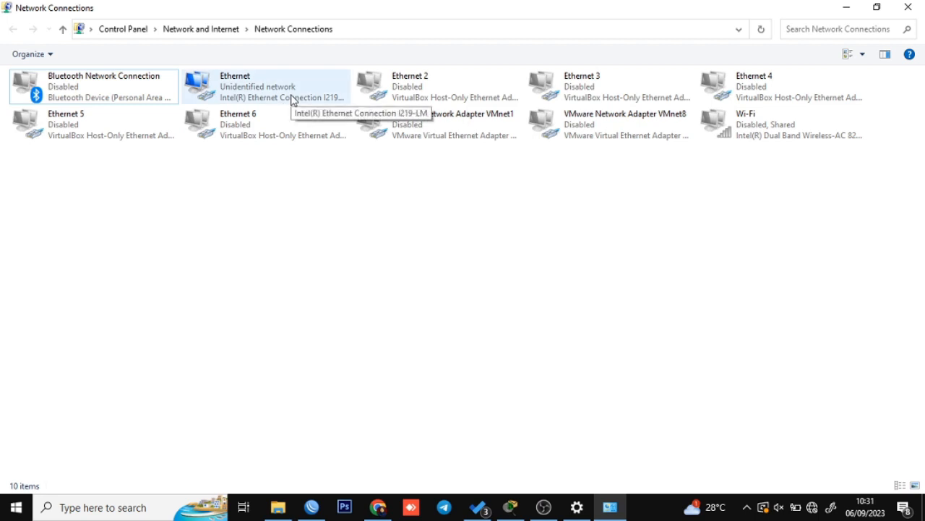
right_click(308, 277)
click(368, 333)
right_click(280, 259)
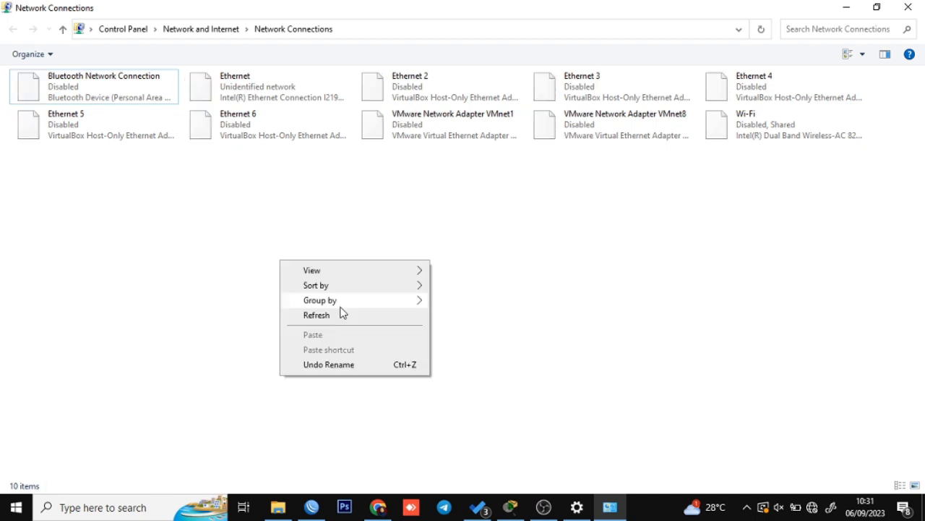
click(347, 316)
right_click(323, 262)
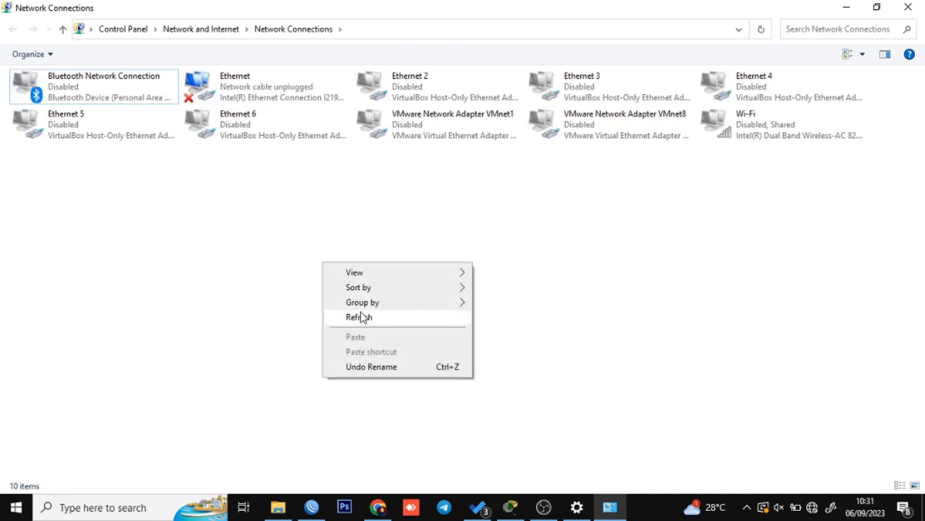
click(361, 317)
right_click(302, 223)
click(349, 274)
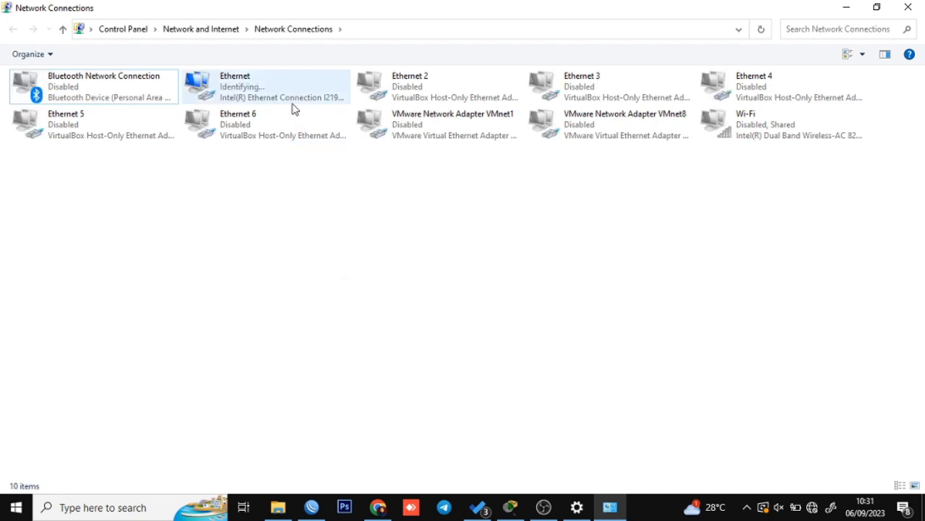
right_click(298, 224)
click(329, 277)
right_click(297, 215)
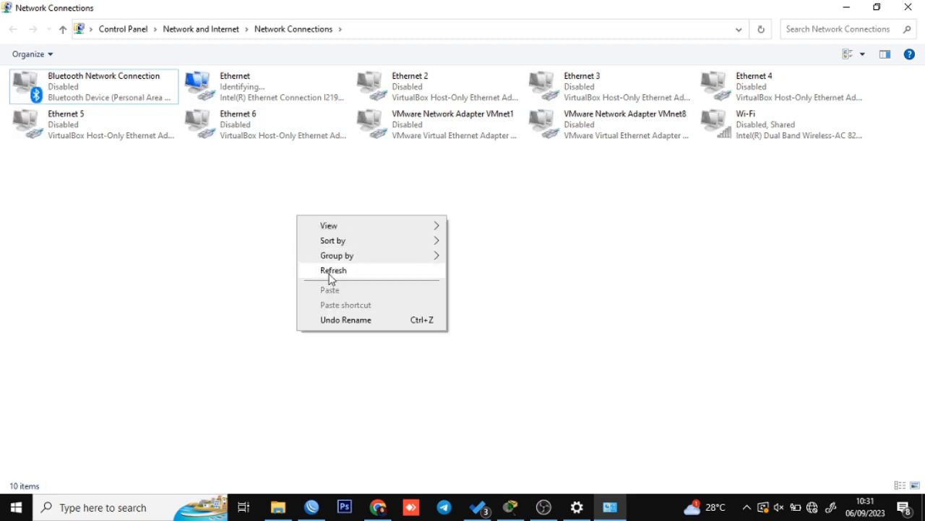
click(330, 278)
right_click(300, 230)
click(357, 292)
right_click(318, 238)
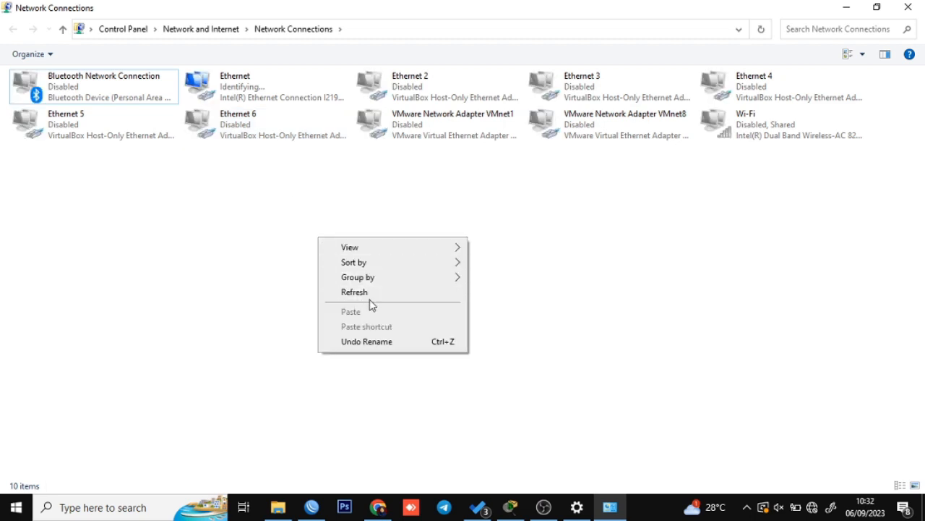
click(371, 293)
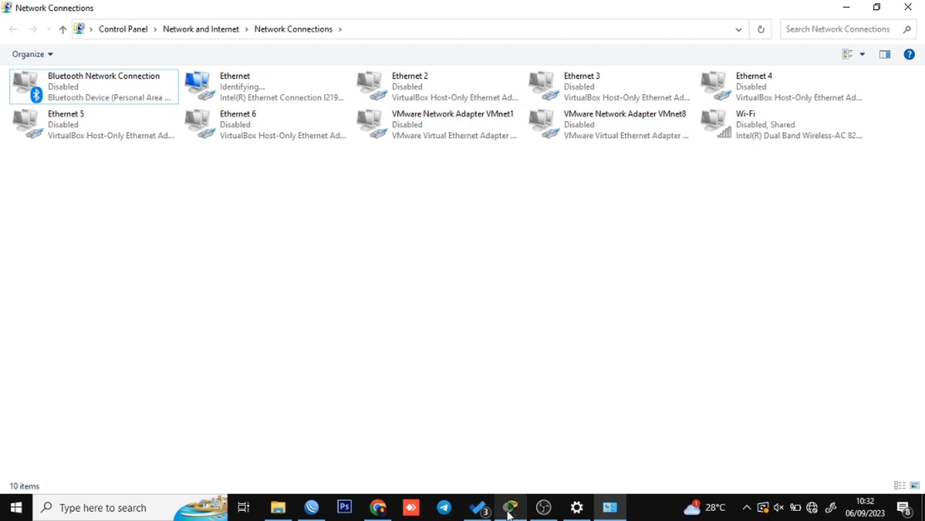
click(311, 507)
click(610, 507)
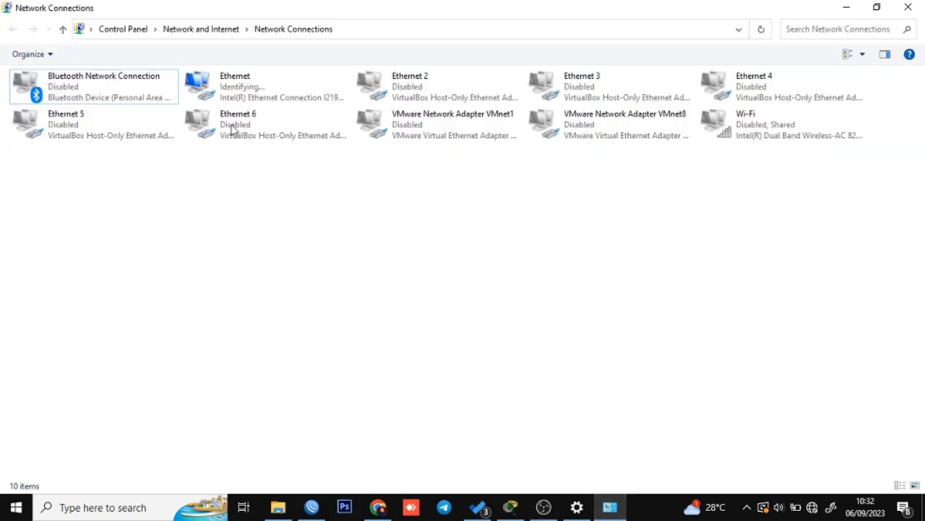
right_click(260, 213)
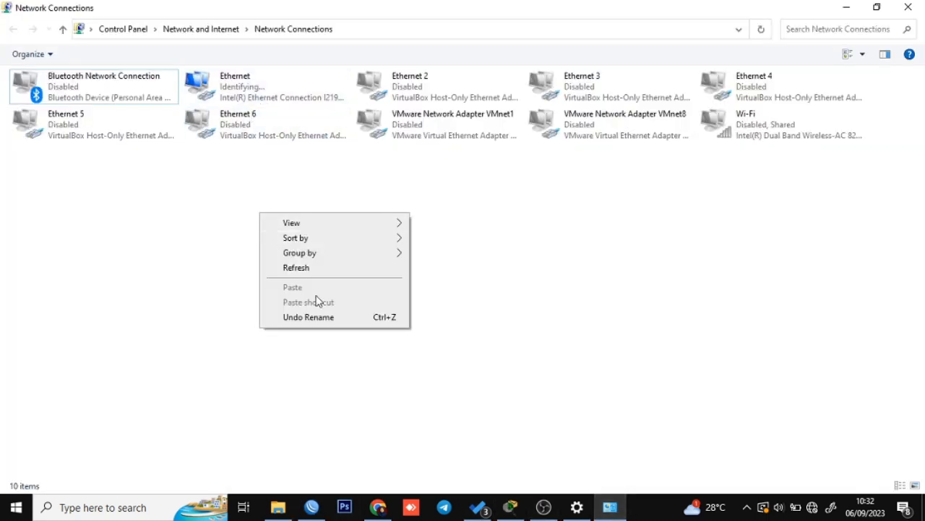
click(325, 271)
right_click(324, 236)
click(362, 283)
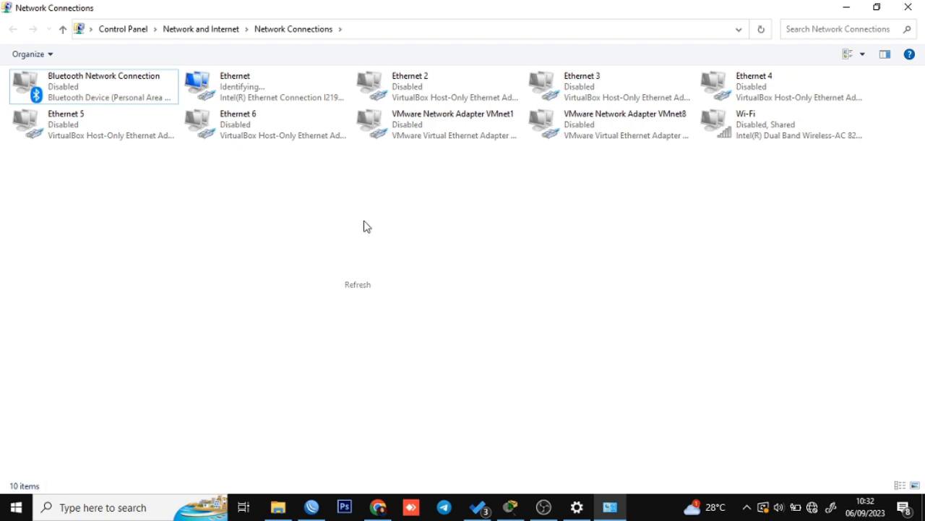
right_click(365, 197)
click(392, 251)
right_click(379, 233)
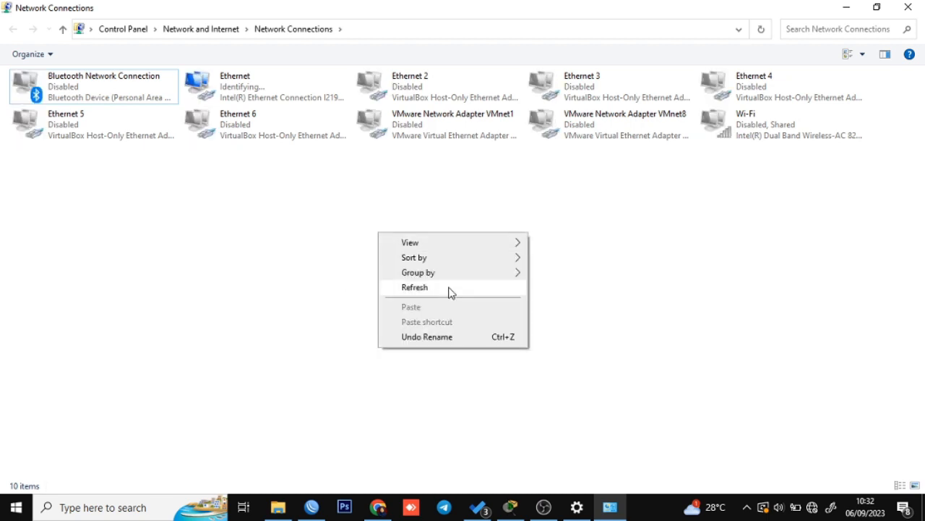
click(449, 288)
right_click(447, 287)
click(517, 341)
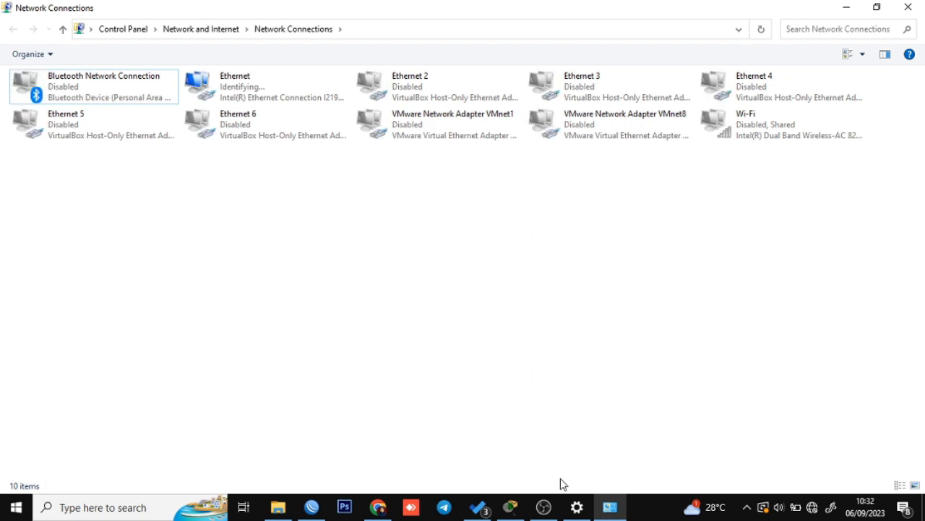
click(311, 508)
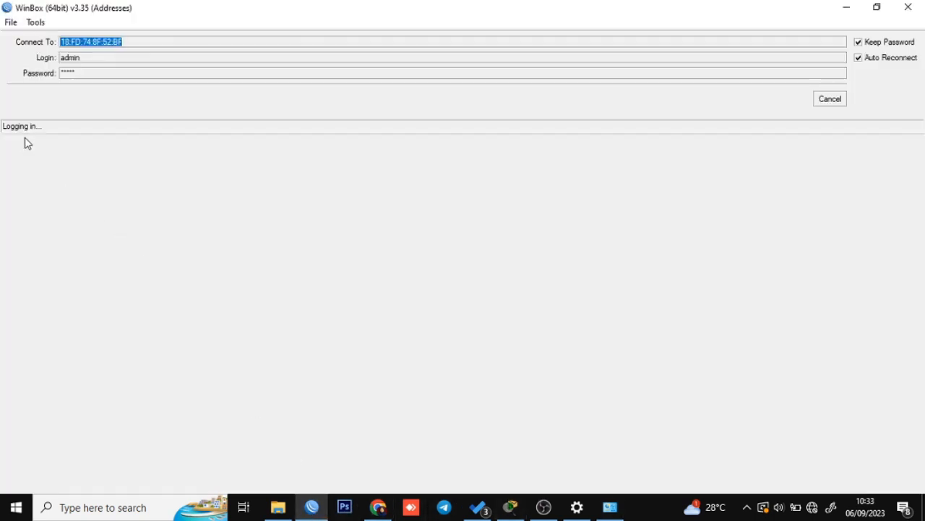
Cancel the stalled login, rescan Neighbors, select the hAP lite and clear the saved password.
click(840, 104)
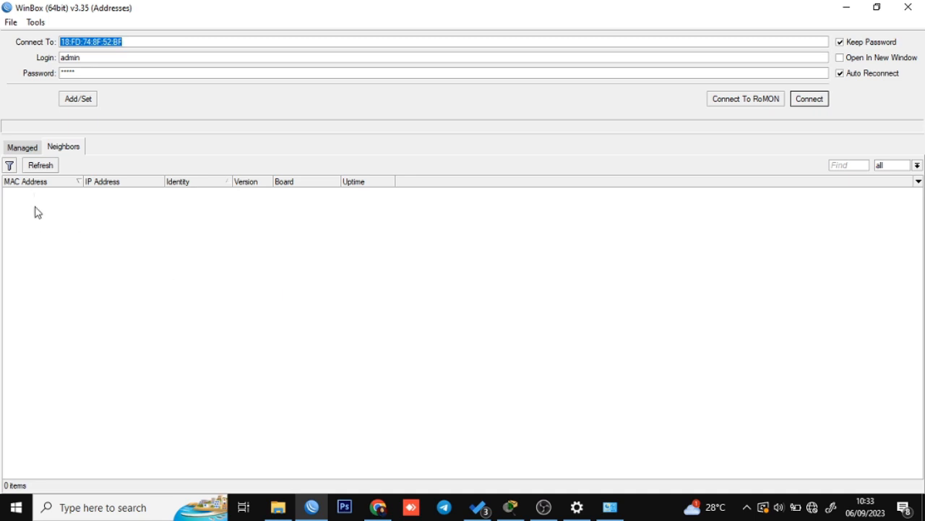
click(44, 166)
click(41, 167)
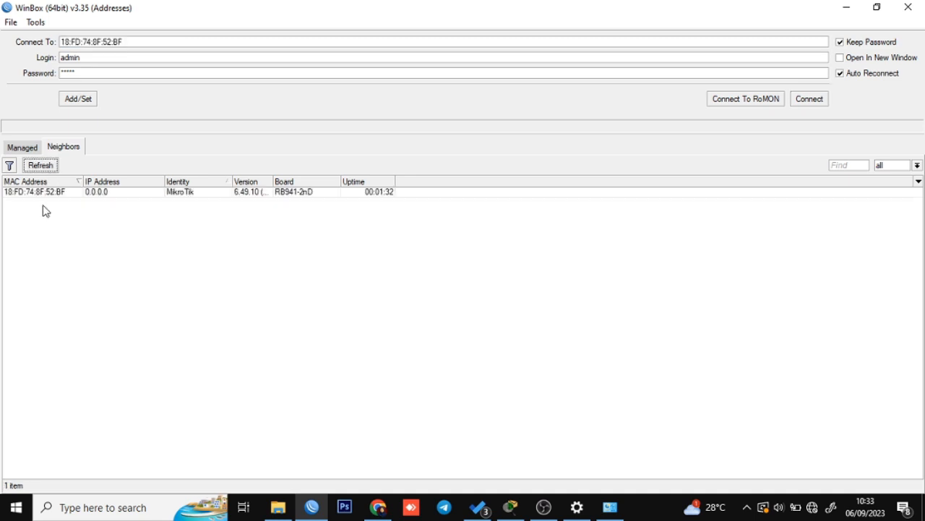
click(43, 195)
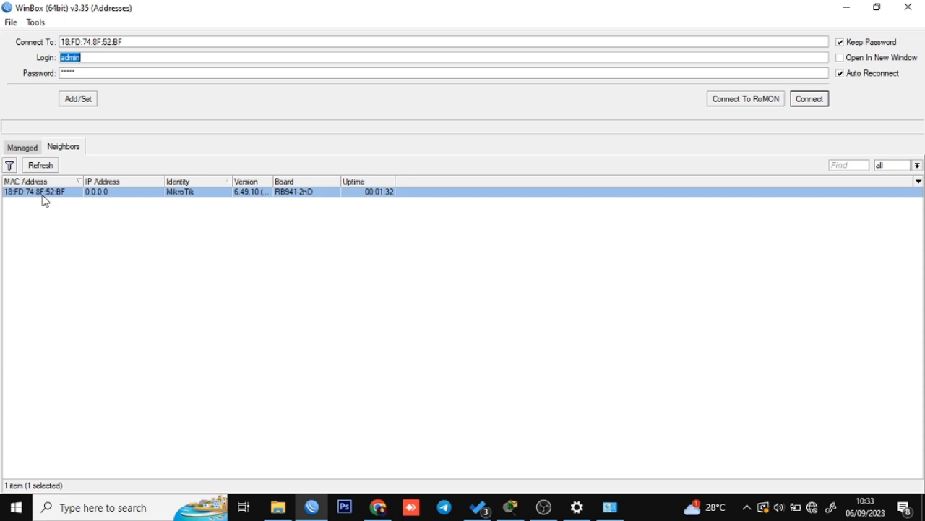
click(85, 72)
drag(85, 73, 31, 81)
key(BackSpace)
click(98, 211)
click(38, 200)
Log in with the blank password, dismiss the Change Password prompt and open the Interface List.
click(824, 99)
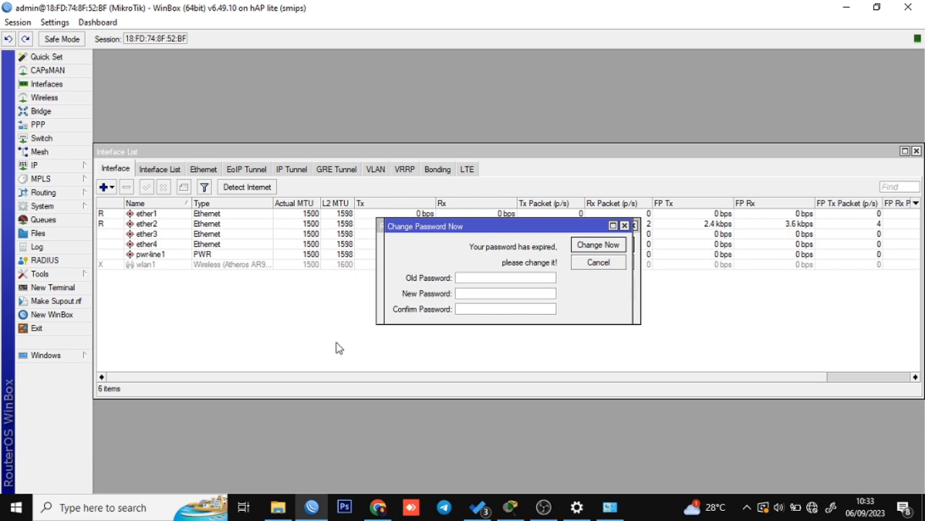
key(Escape)
key(Escape)
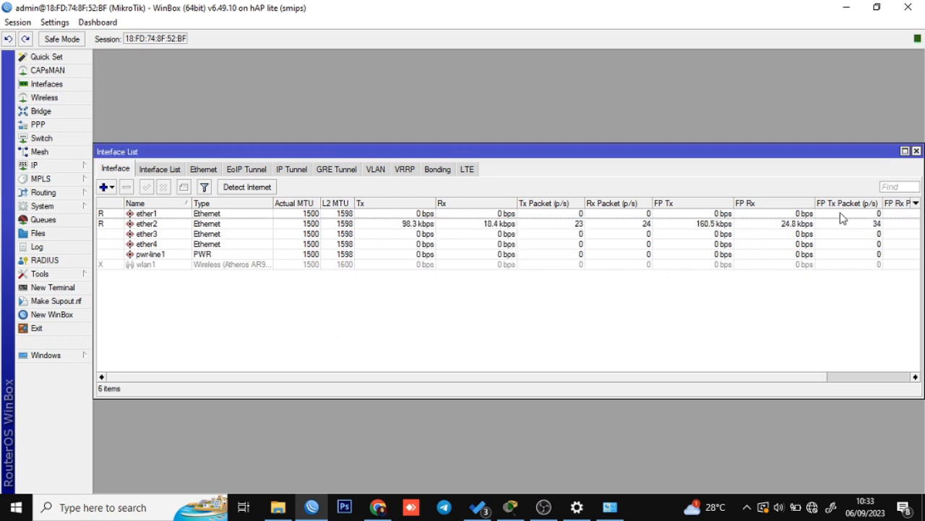
key(Escape)
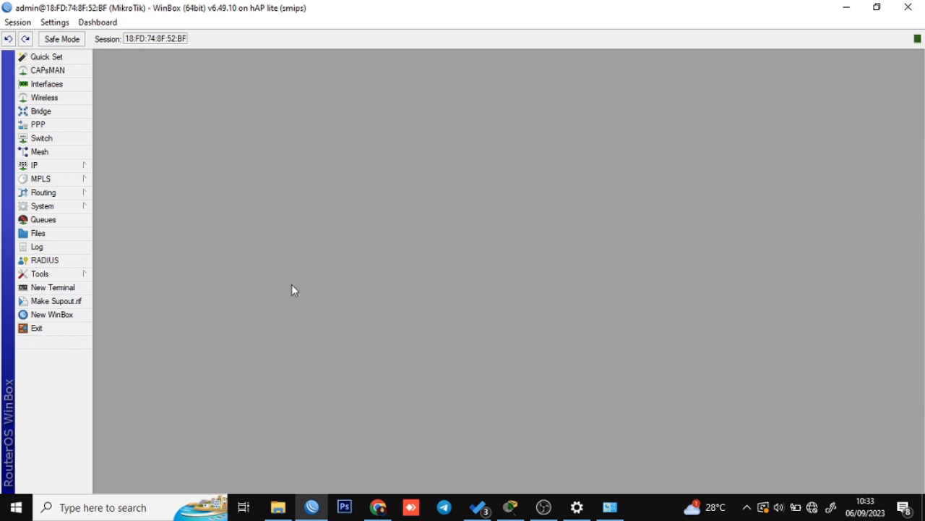
click(69, 92)
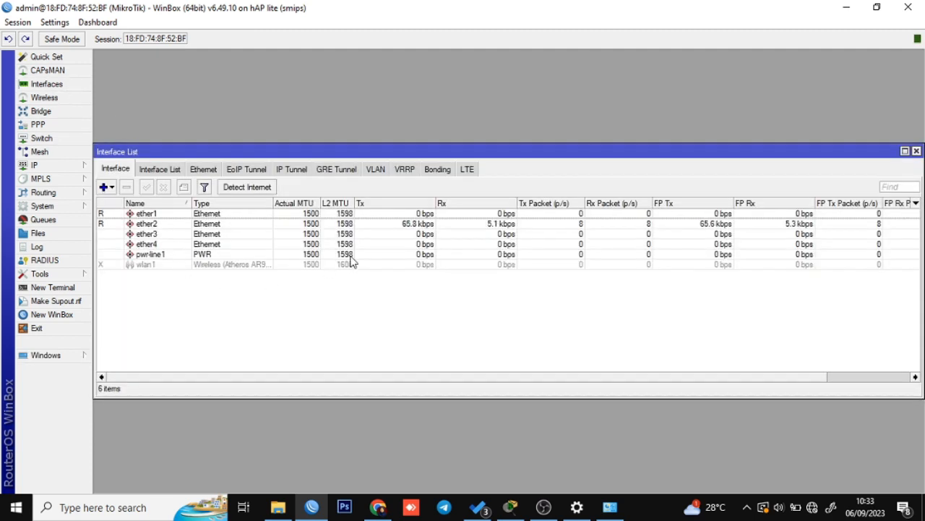
click(511, 508)
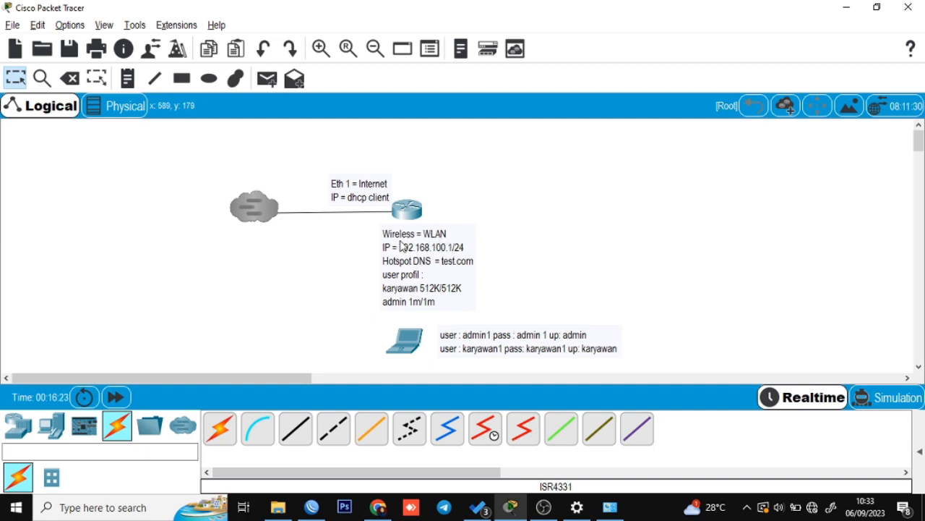
Review the Packet Tracer plan (WLAN 192.168.100.1/24, DNS test.com), then return to WinBox.
key(alt+Tab)
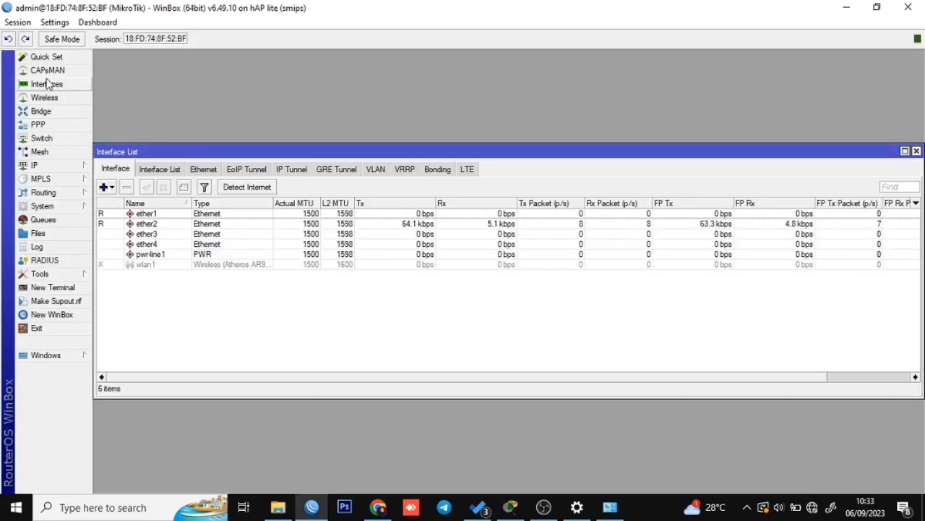
Rename the ether1 interface to Internet.
click(146, 215)
double_click(147, 217)
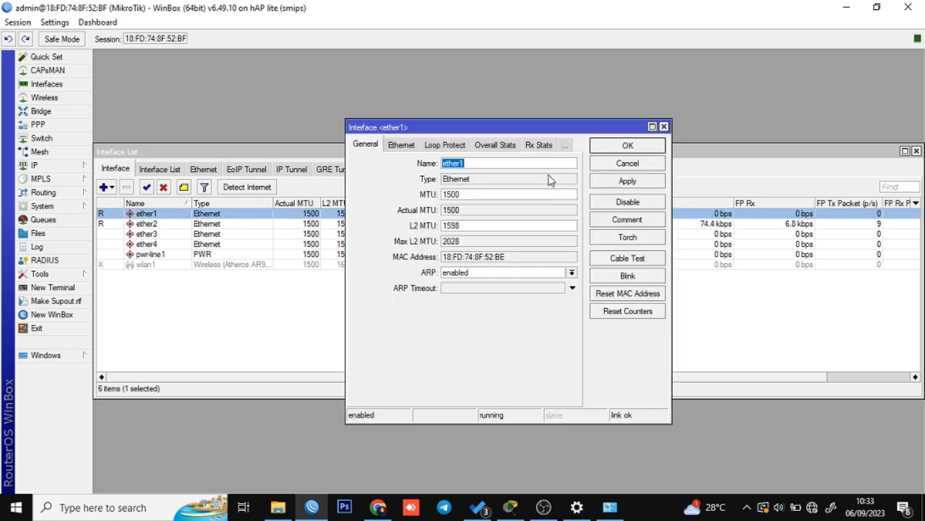
text(Internet)
click(623, 182)
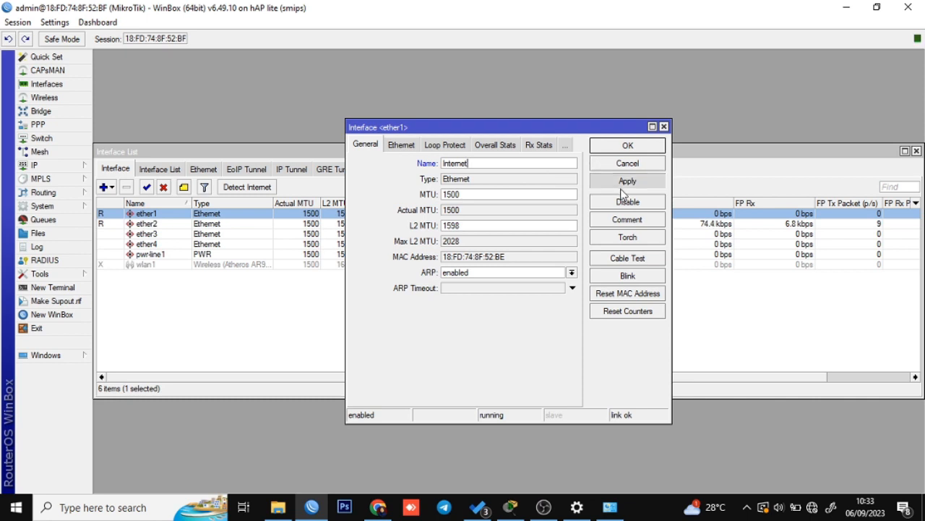
click(626, 147)
Enable the greyed-out wlan1 wireless interface and check its settings without changes.
click(255, 304)
click(149, 265)
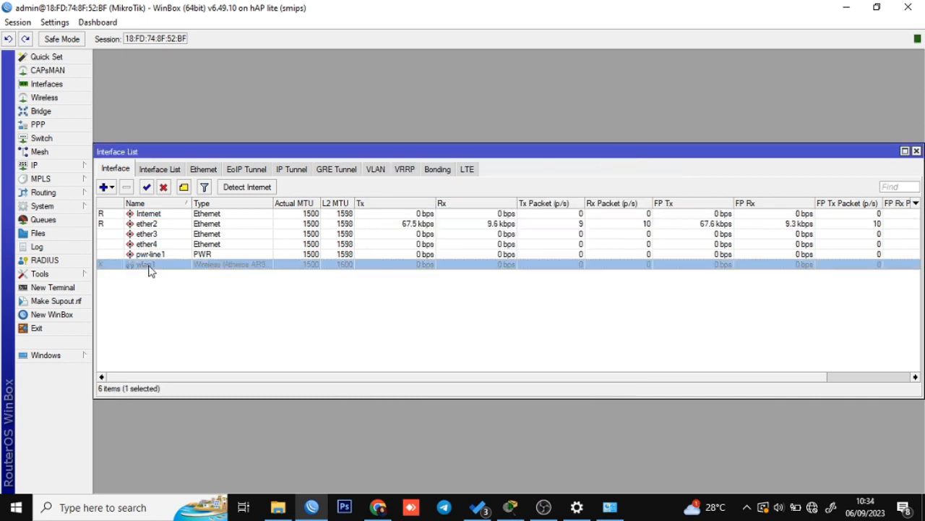
click(127, 293)
click(148, 267)
click(147, 188)
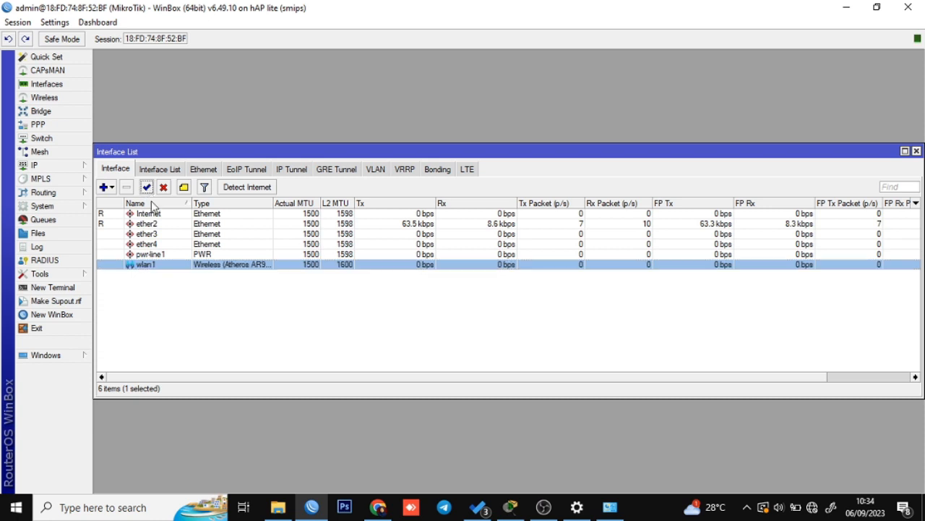
double_click(172, 271)
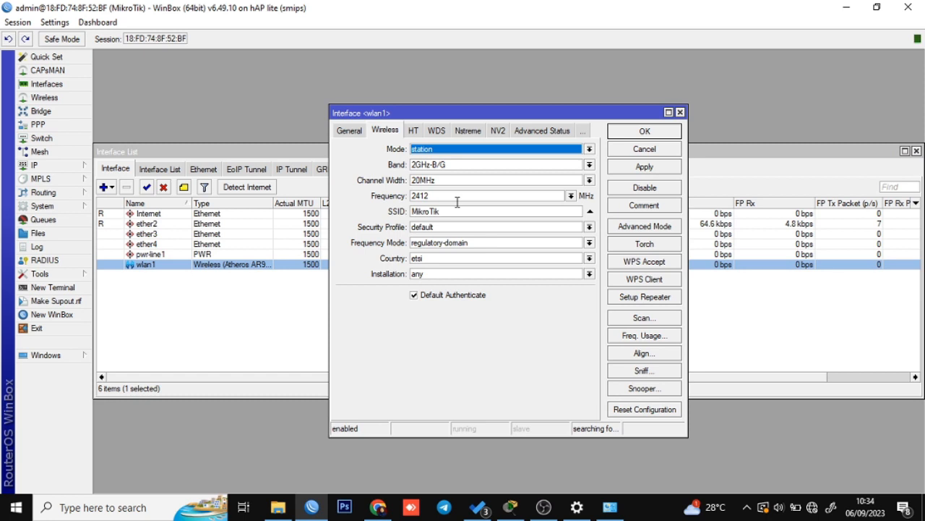
click(657, 151)
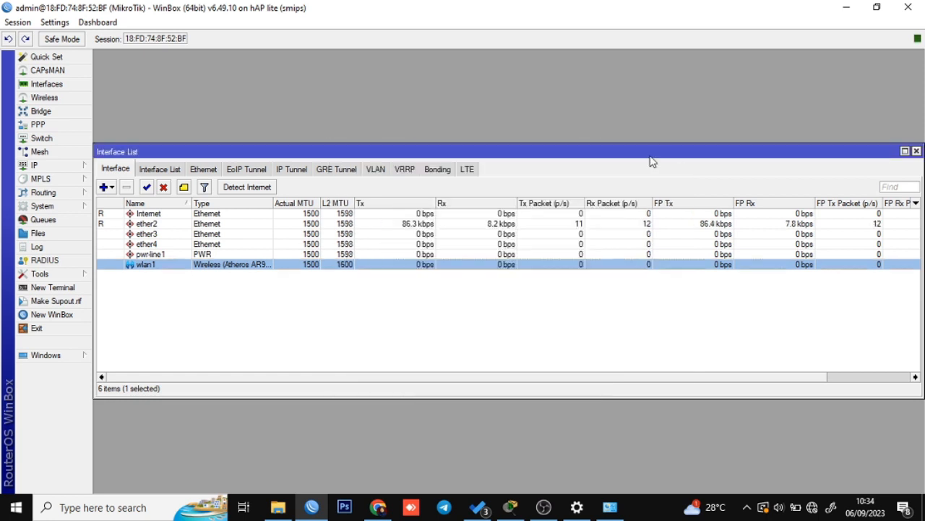
click(221, 320)
click(337, 266)
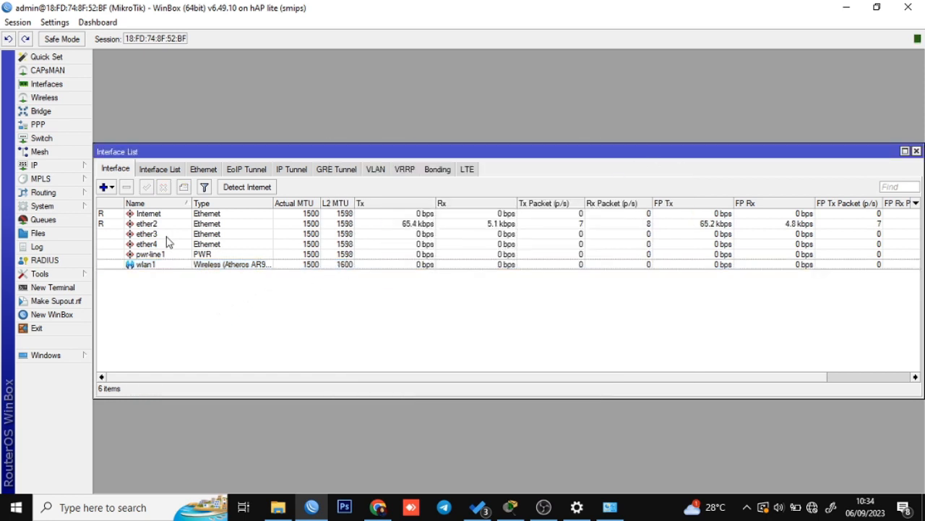
Look over the ether2, wlan1 and Internet entries, then open the Wireless Tables window.
click(142, 226)
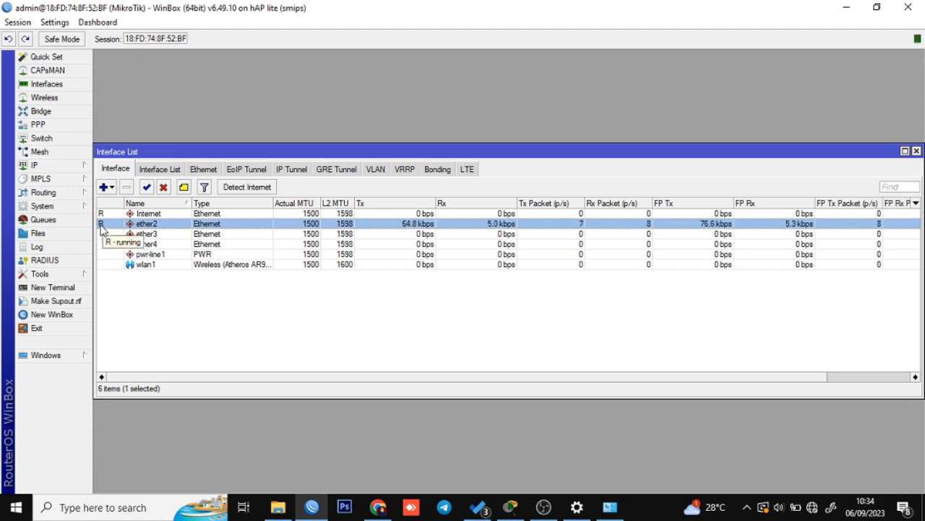
click(207, 325)
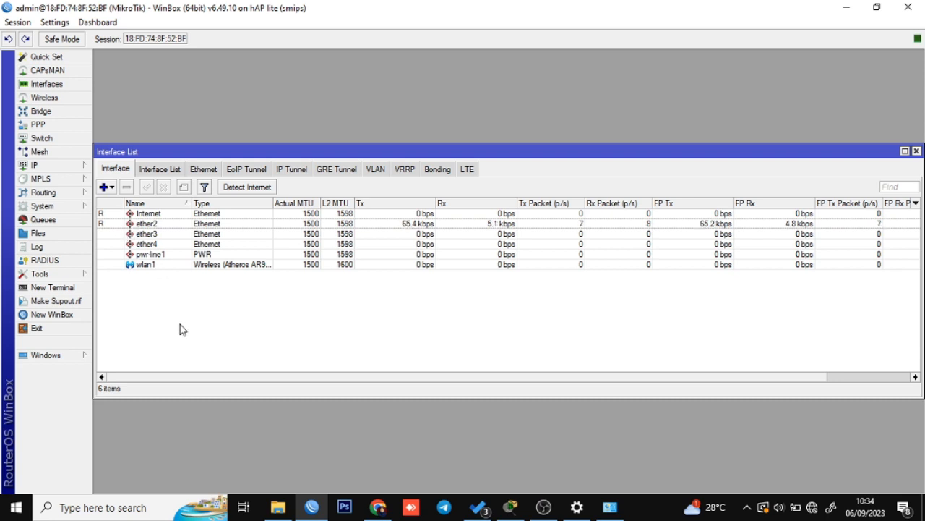
click(123, 225)
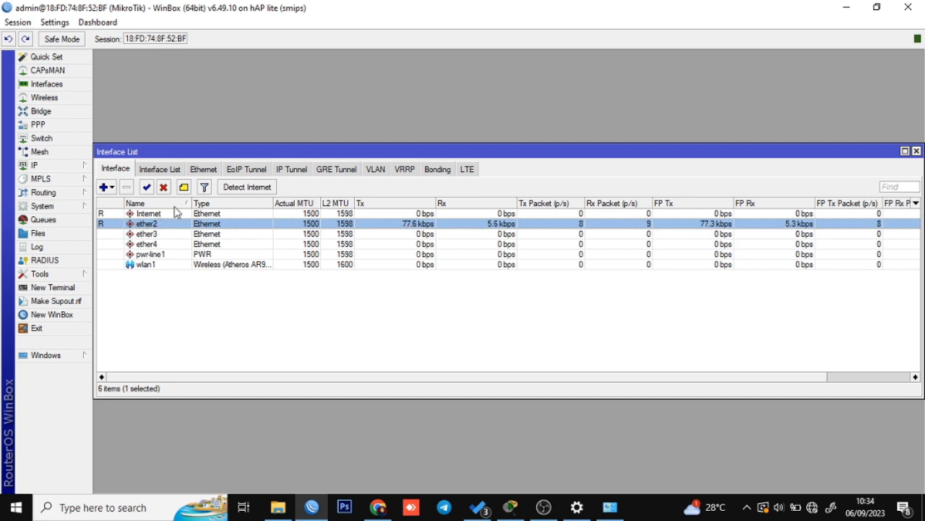
click(205, 268)
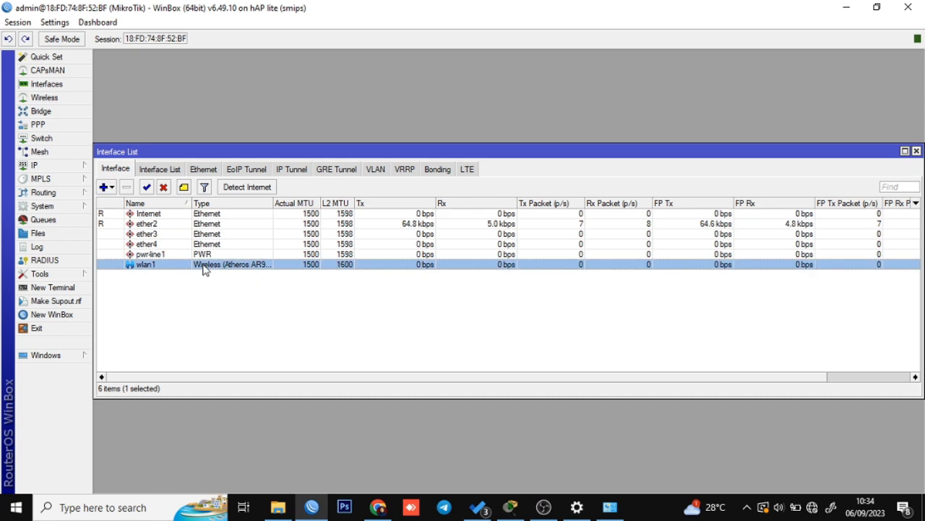
click(180, 227)
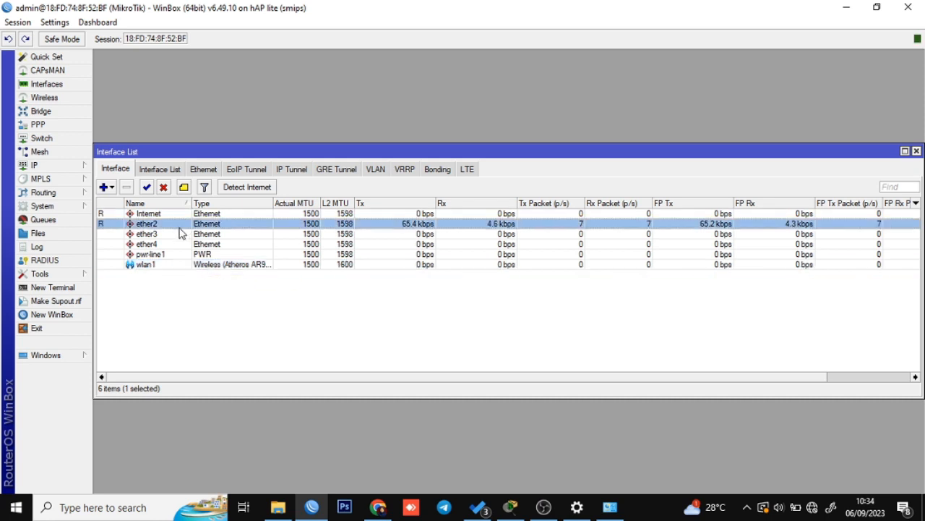
click(183, 267)
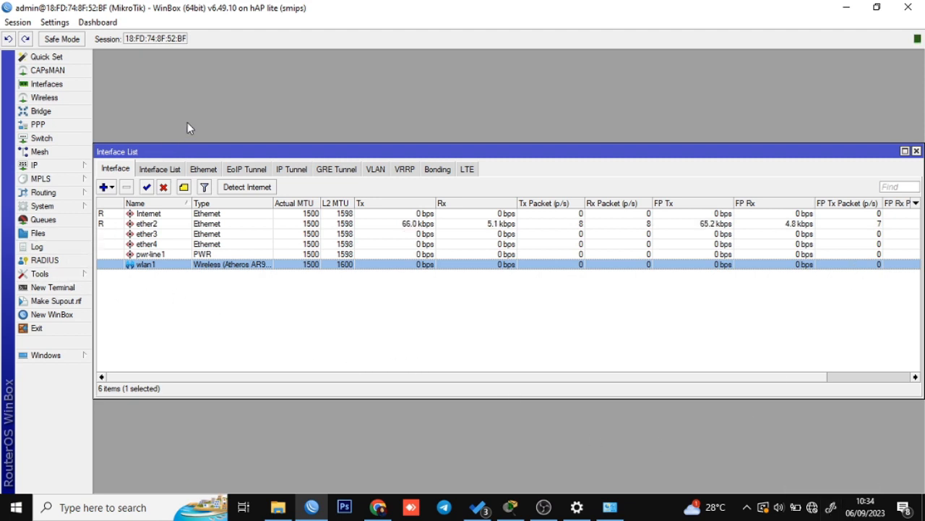
click(190, 321)
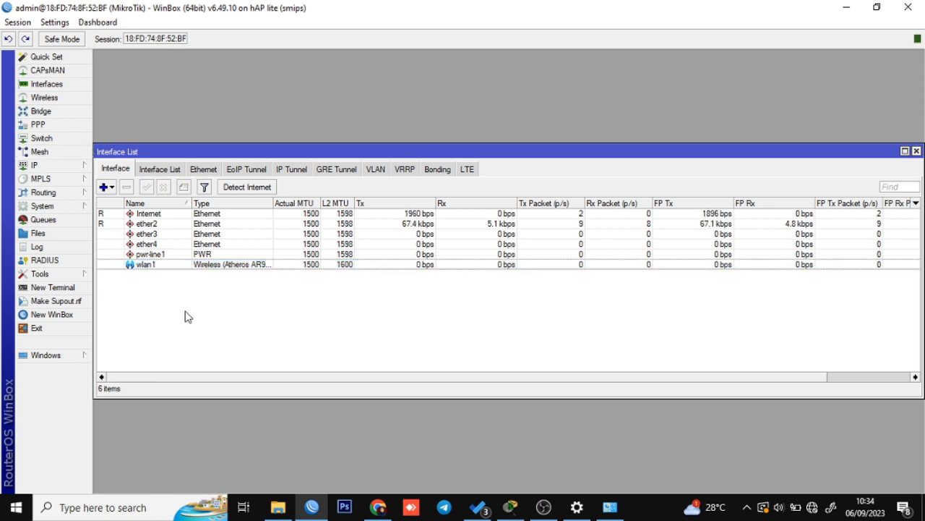
click(160, 217)
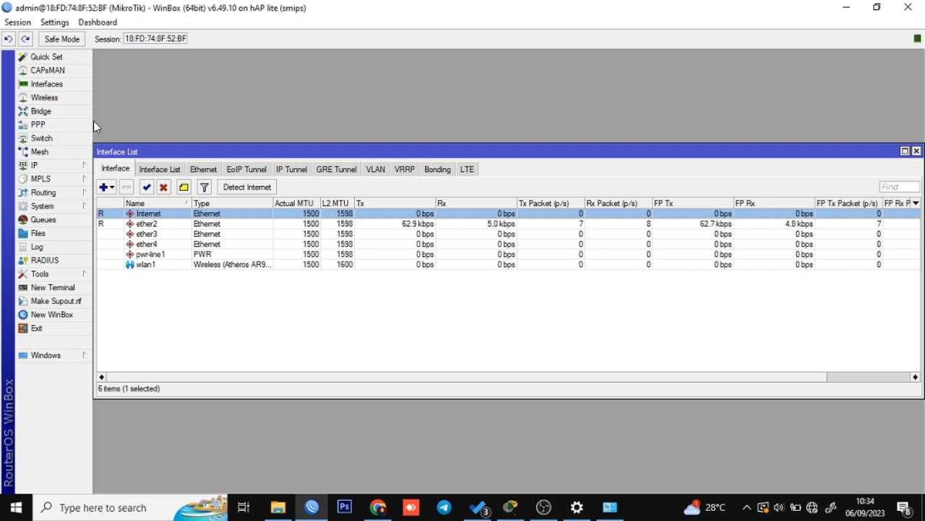
click(63, 97)
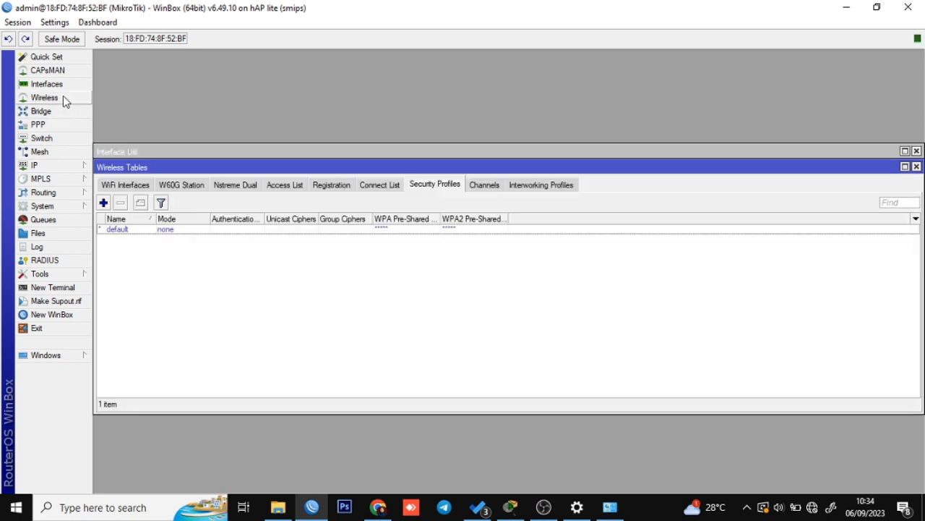
Open wlan1 from WiFi Interfaces, name it WLAN on the General tab, and view its wireless options.
click(118, 186)
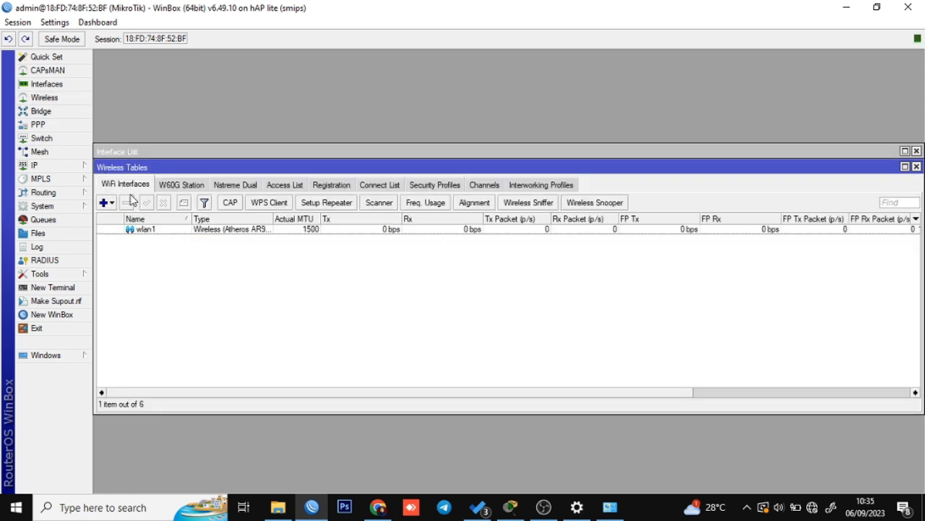
double_click(159, 230)
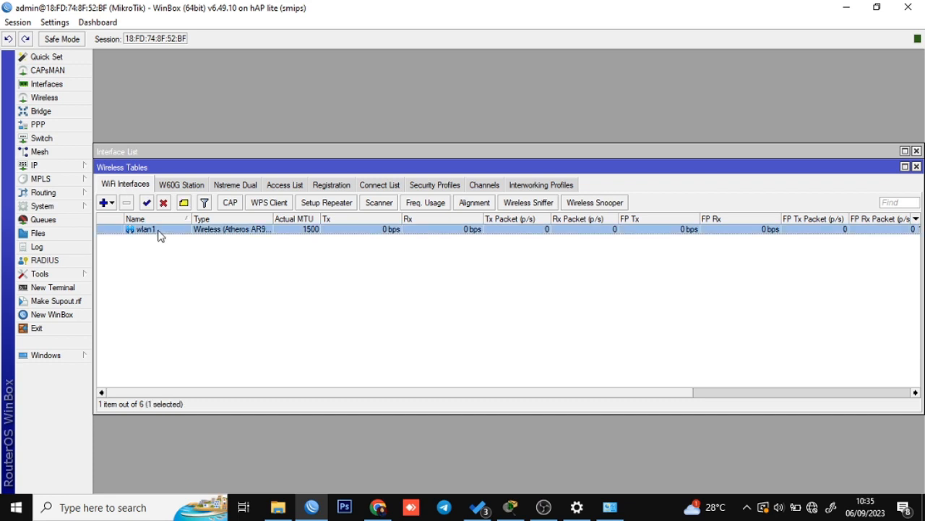
click(349, 130)
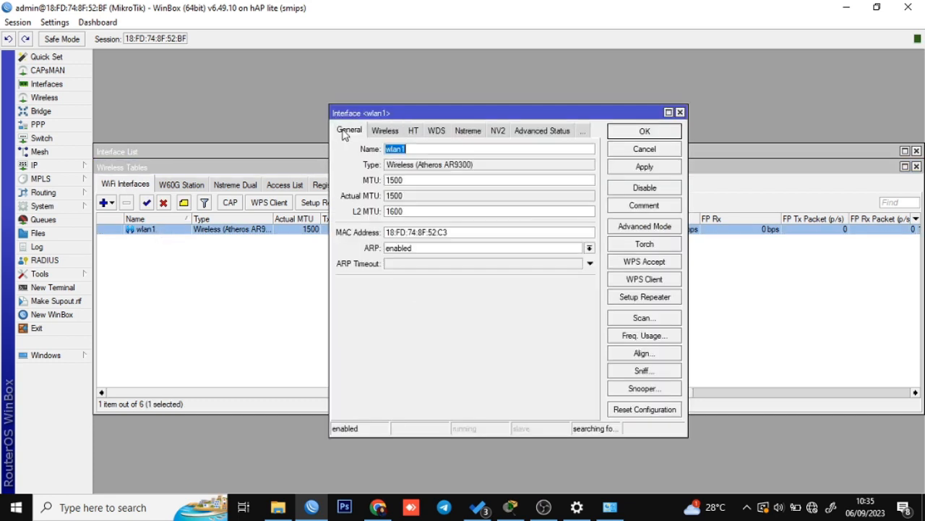
click(421, 150)
key(alt+Tab)
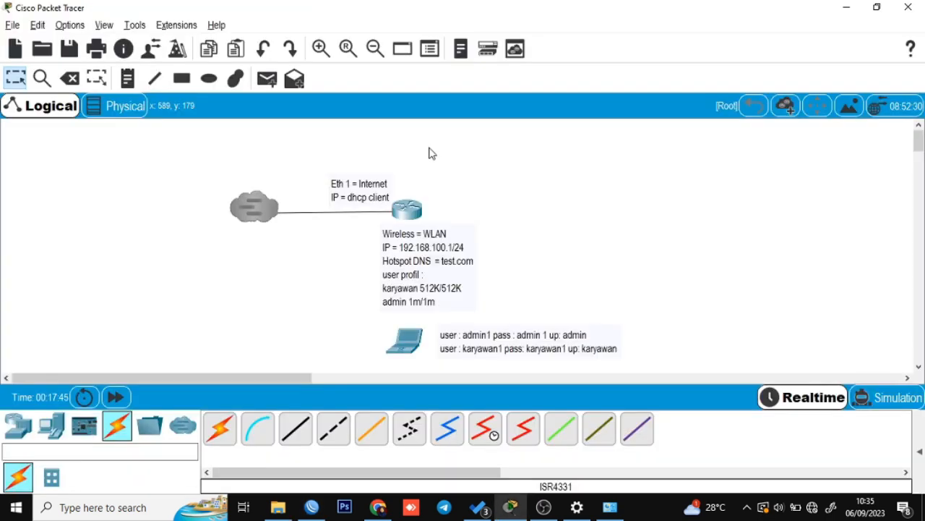
key(alt+Tab)
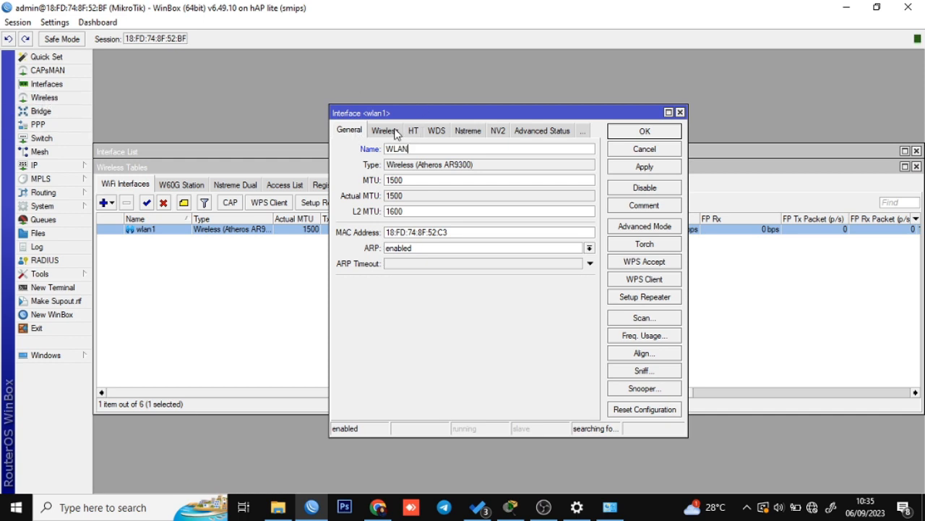
click(395, 132)
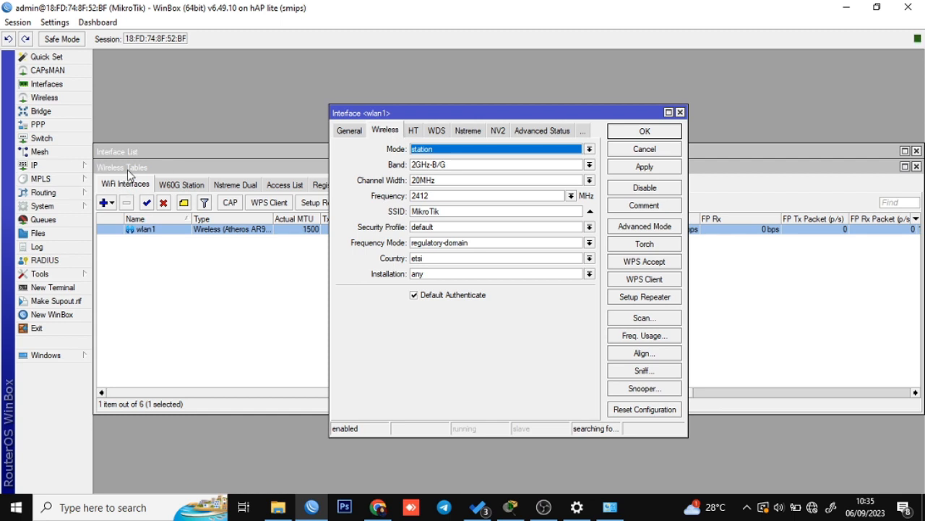
Set the wlan1 interface to ap bridge mode with band 2GHz-B/G/N.
click(176, 303)
double_click(207, 231)
click(442, 150)
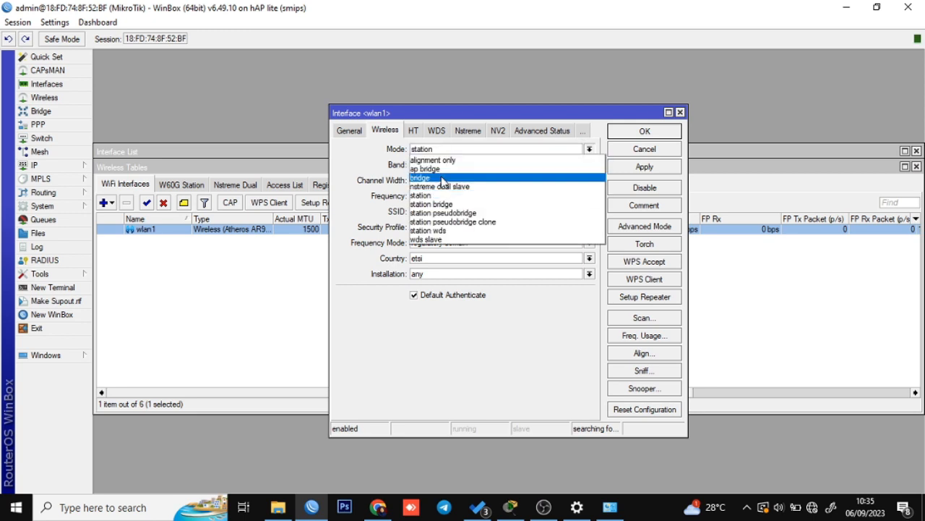
key(Up)
key(Return)
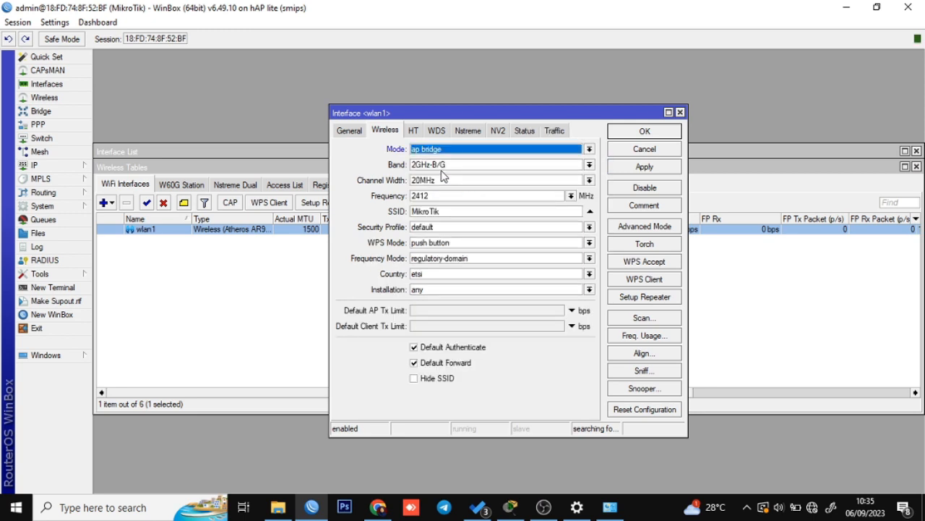
click(446, 168)
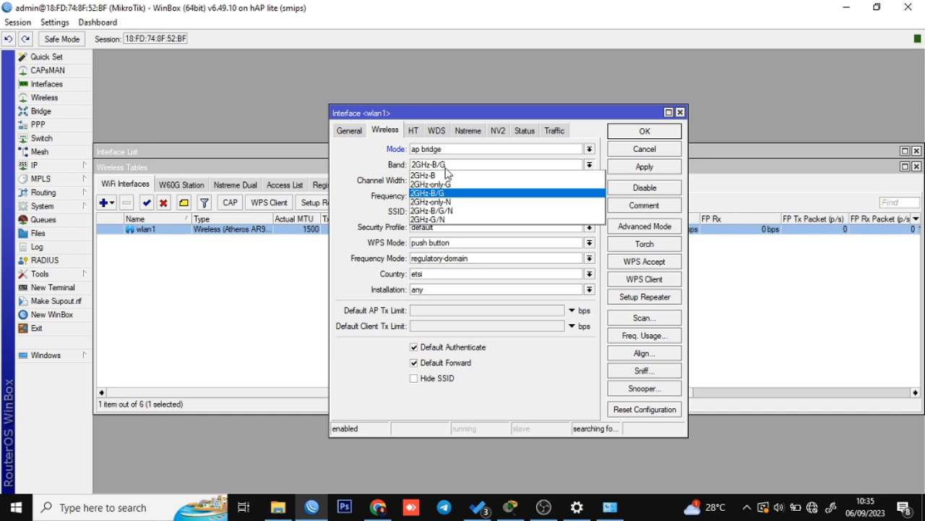
click(463, 211)
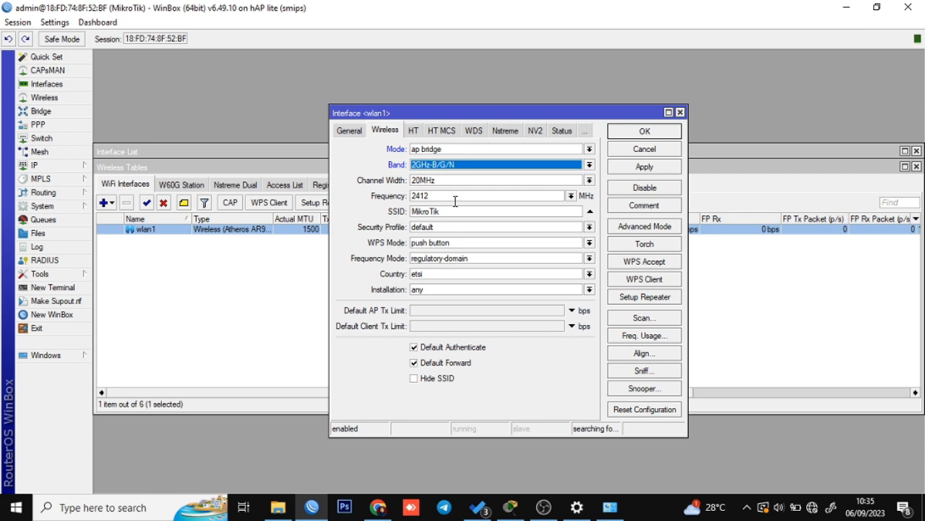
Replace the SSID MikroTik with test and save the wireless settings.
drag(454, 212, 398, 212)
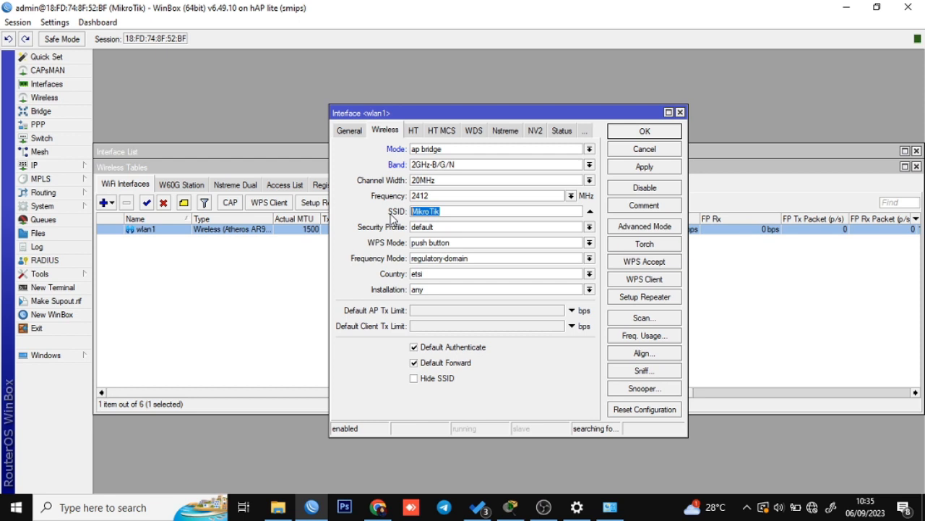
click(819, 512)
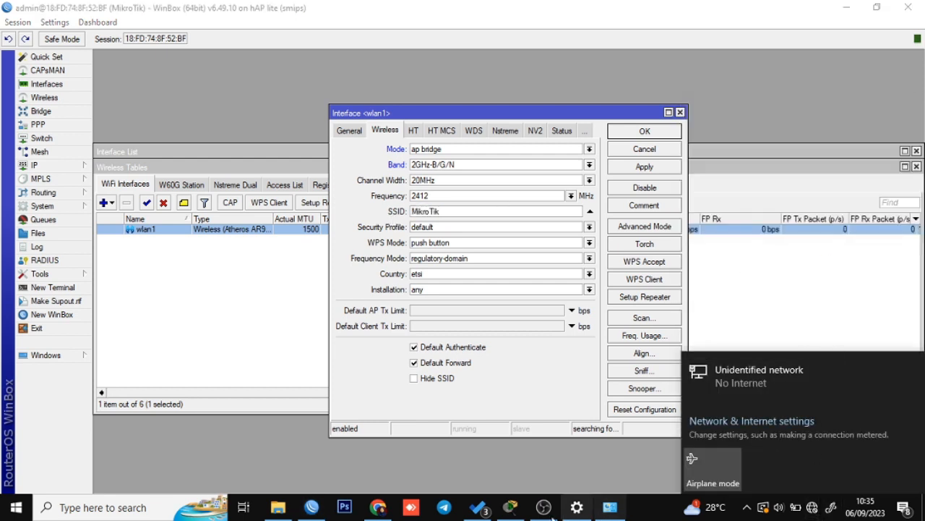
click(548, 456)
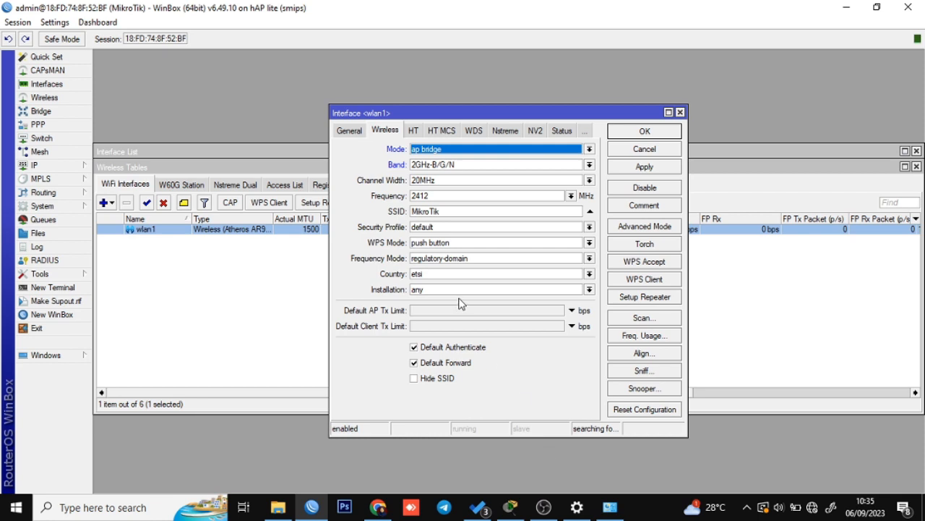
click(462, 210)
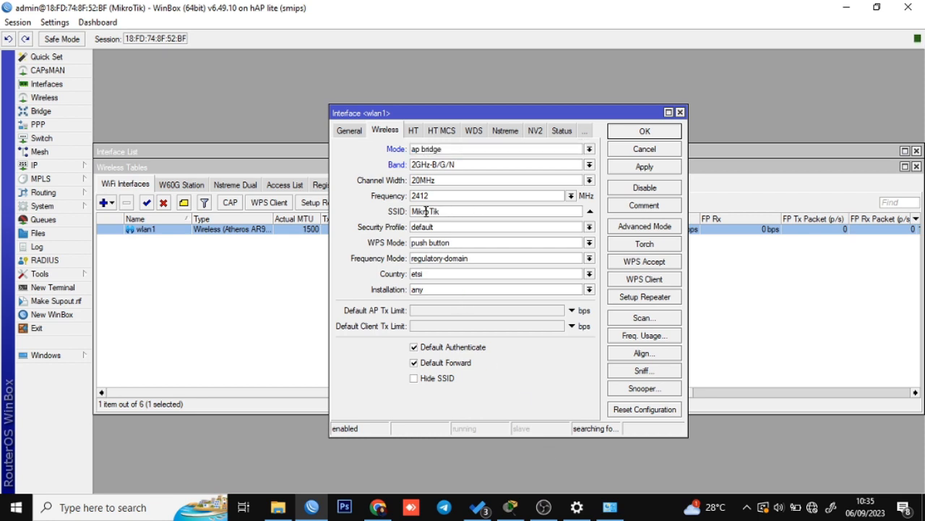
drag(463, 212, 388, 217)
text(test)
click(665, 170)
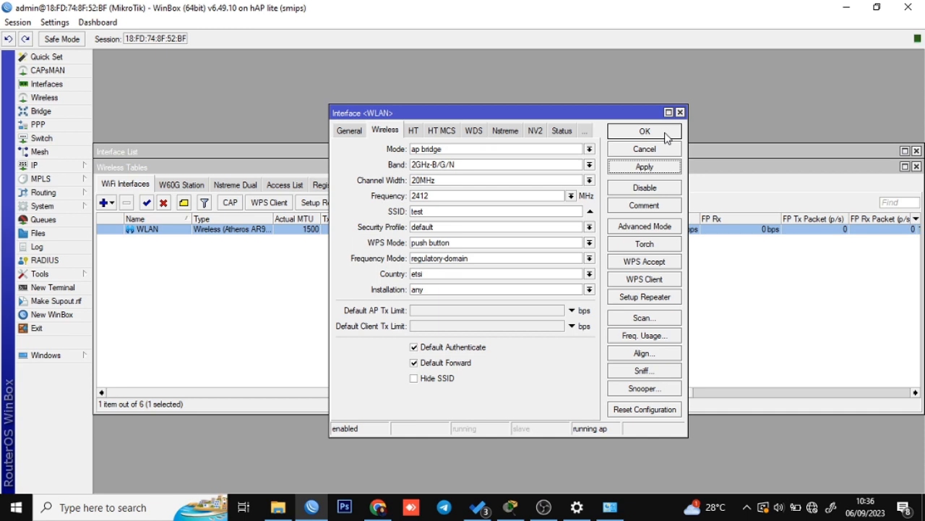
click(666, 137)
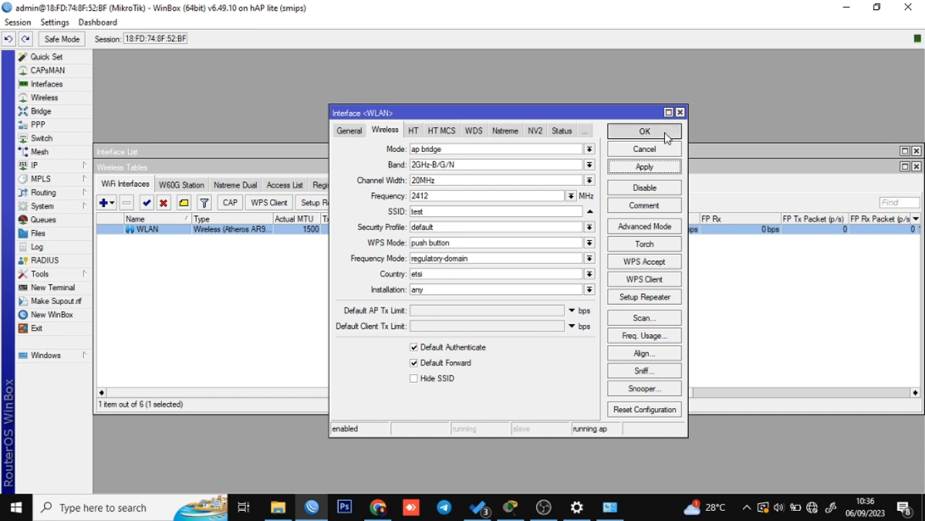
click(322, 306)
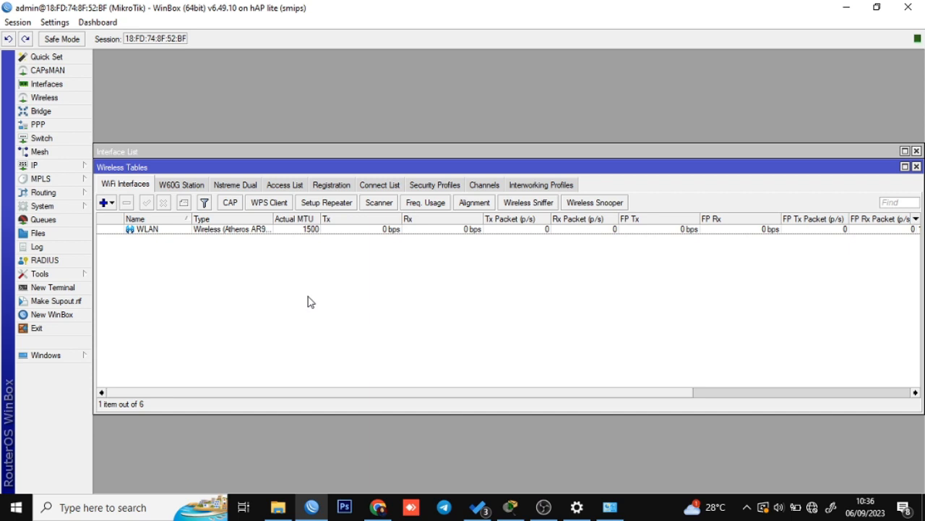
Open the empty IP Address List and compare it with the Packet Tracer addressing plan.
click(78, 168)
click(430, 328)
click(81, 172)
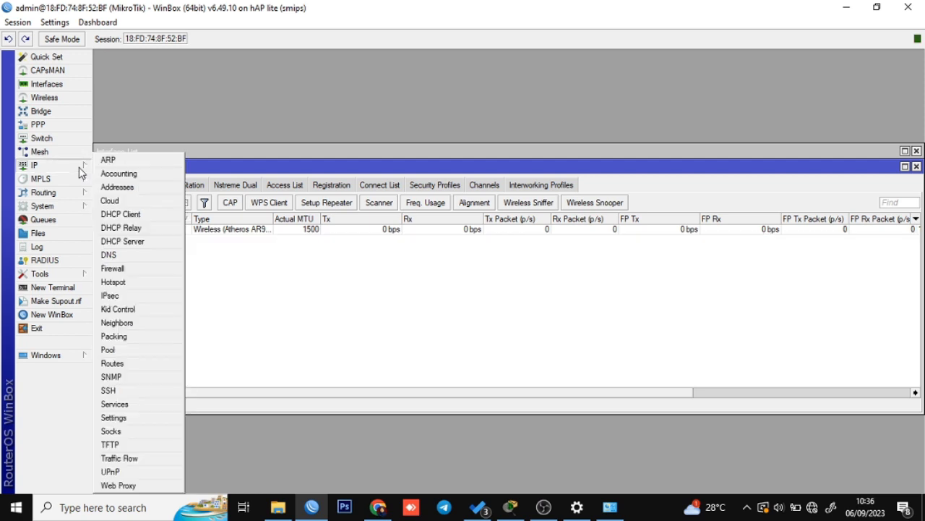
click(117, 187)
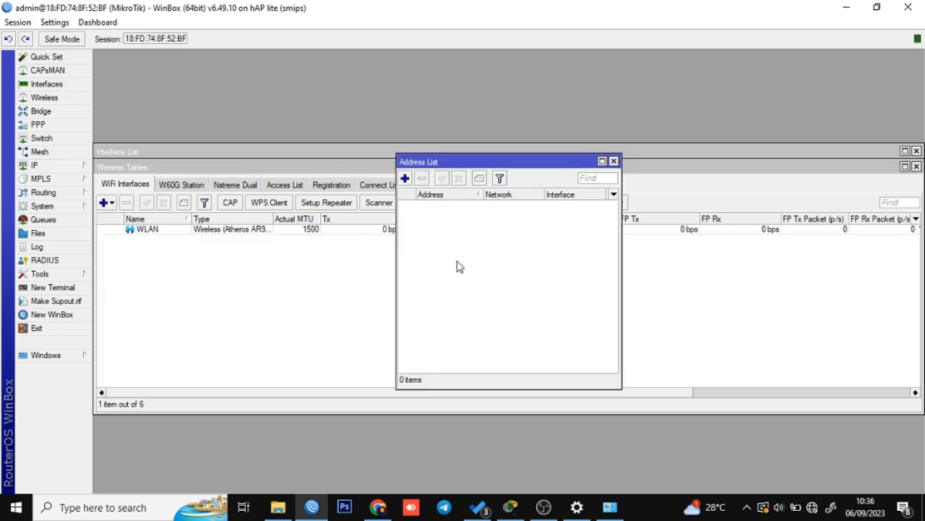
click(510, 506)
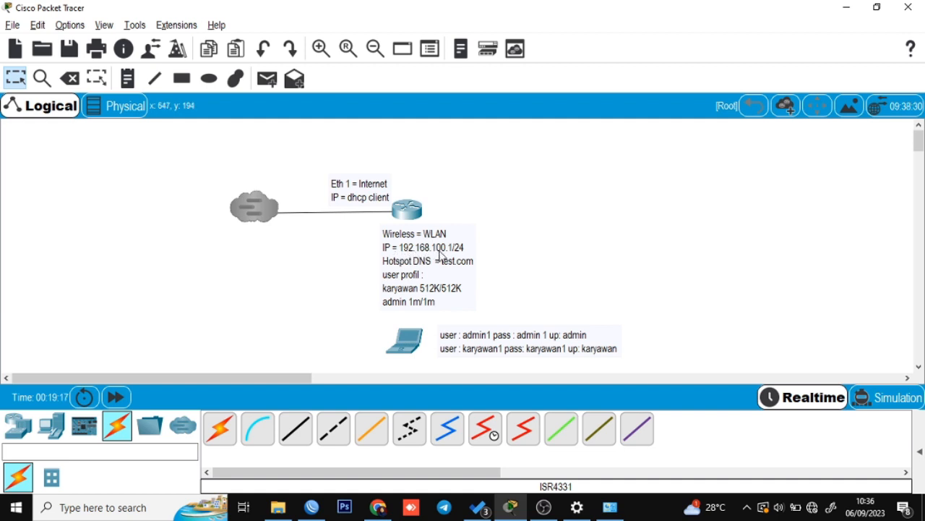
key(alt+Tab)
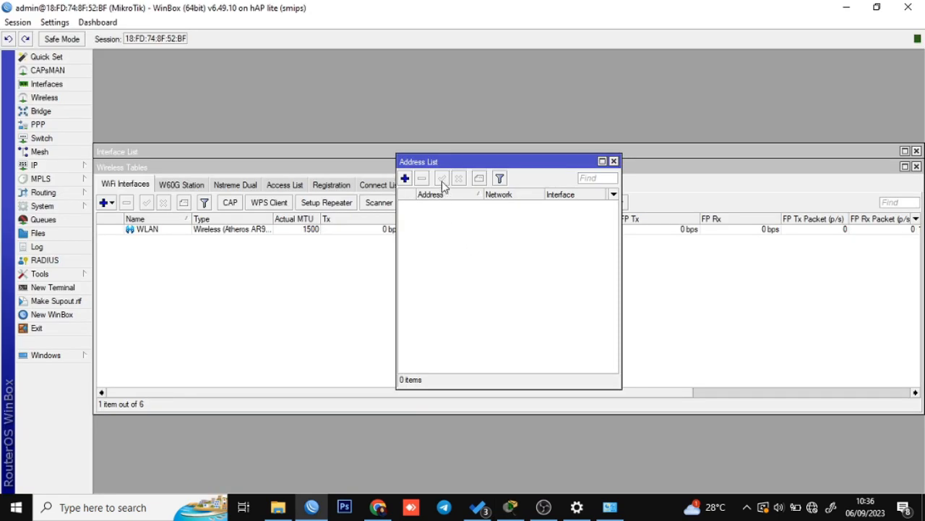
Add the address 192.168.100.1/24 on the WLAN interface.
mouse_move(452, 160)
mouse_down()
mouse_move(449, 169)
mouse_move(437, 158)
mouse_up()
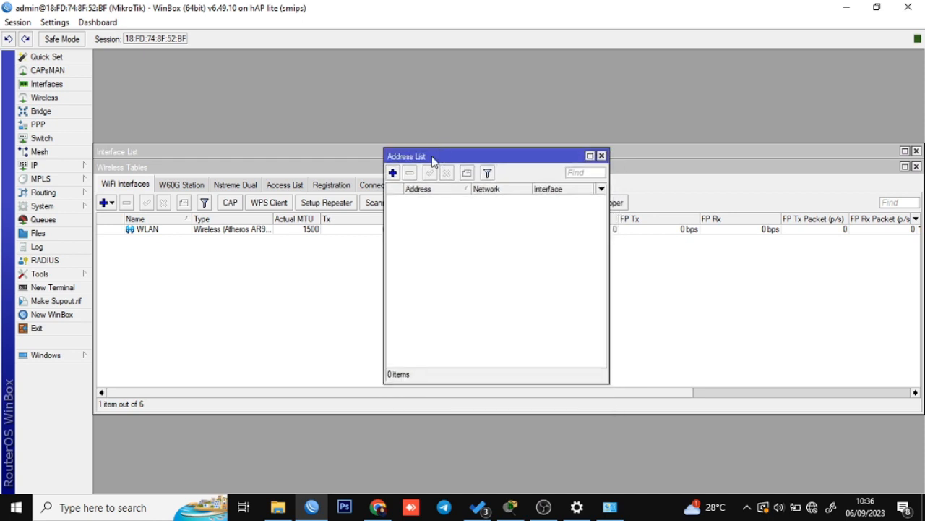
click(393, 174)
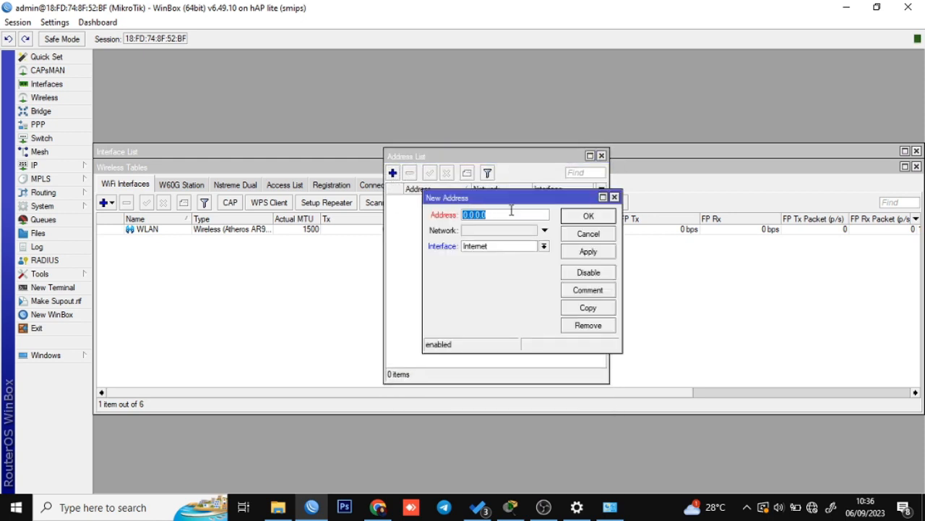
text(192.168.100.1/24)
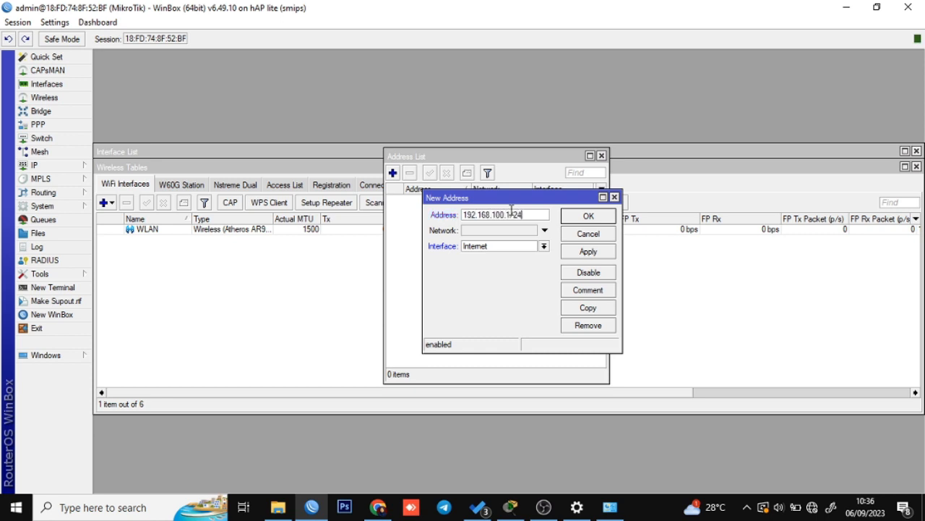
click(516, 246)
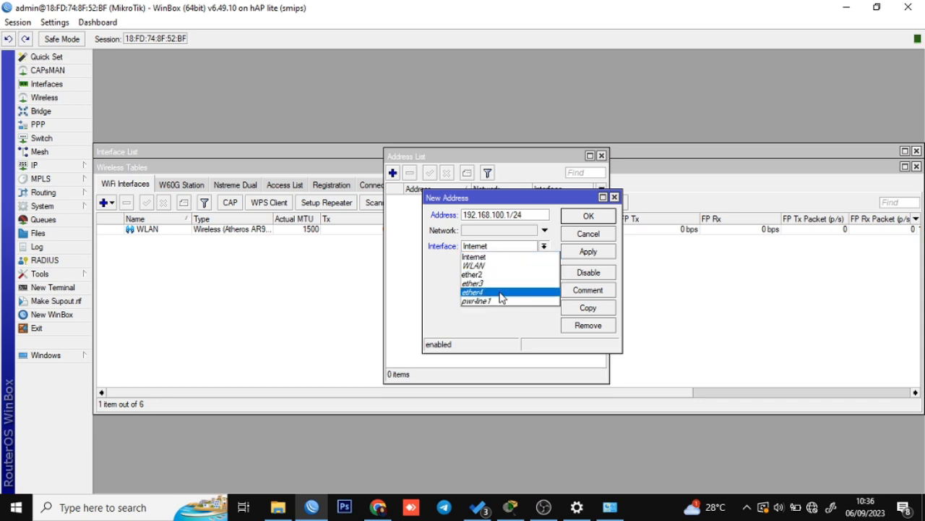
click(498, 265)
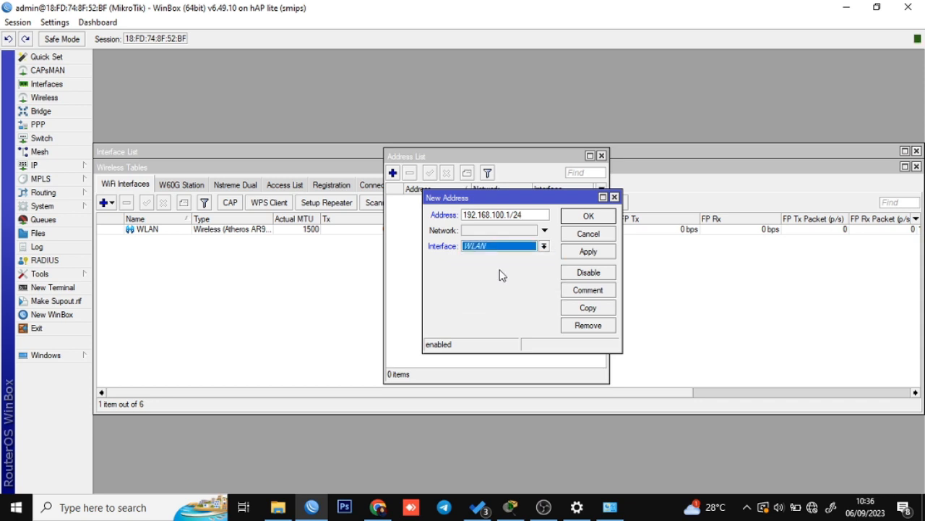
click(587, 251)
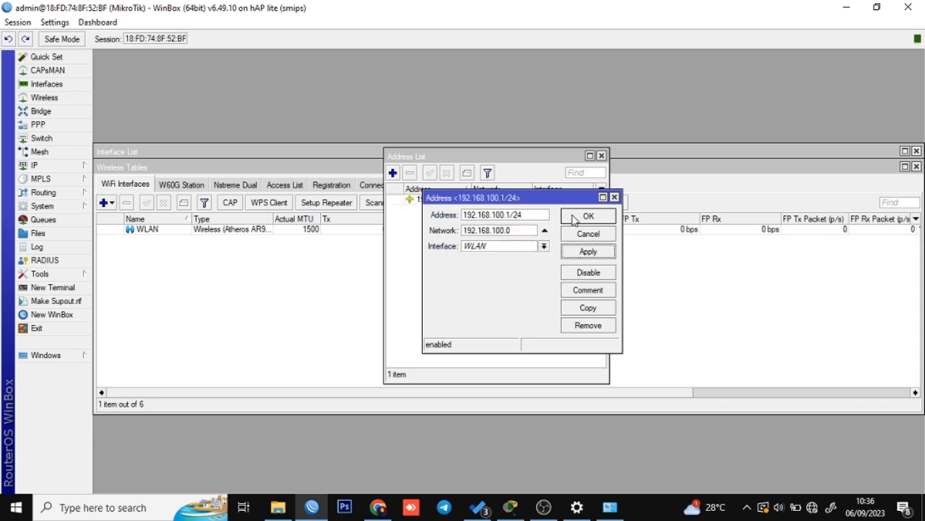
click(574, 219)
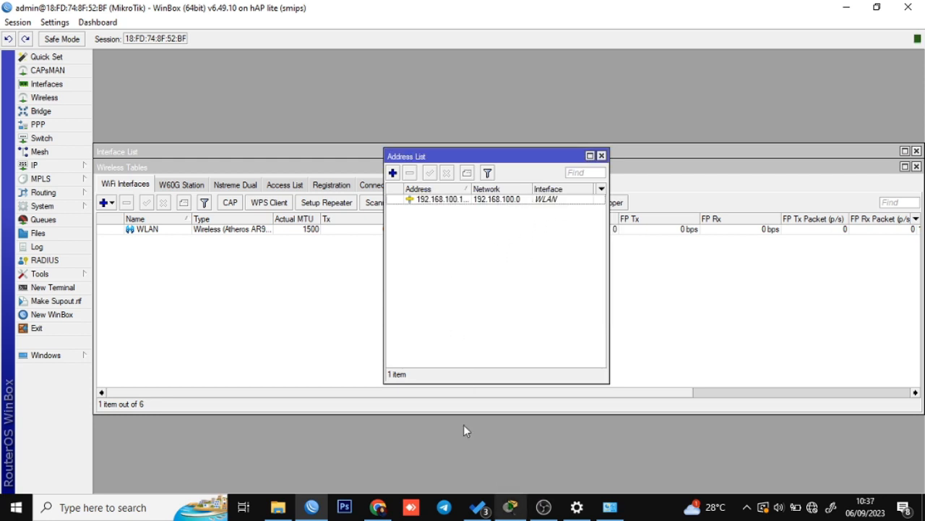
Check the new WLAN address entry and close the Wireless Tables window.
click(551, 203)
click(560, 214)
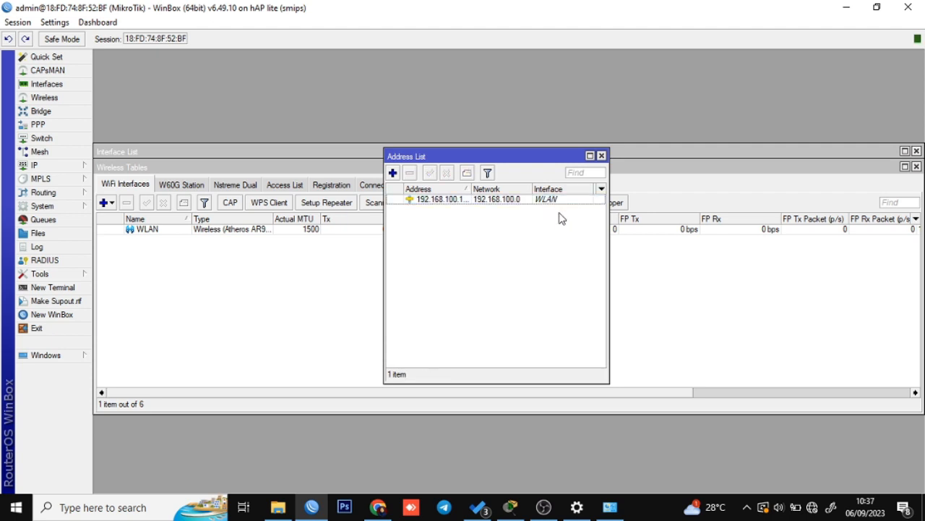
click(564, 201)
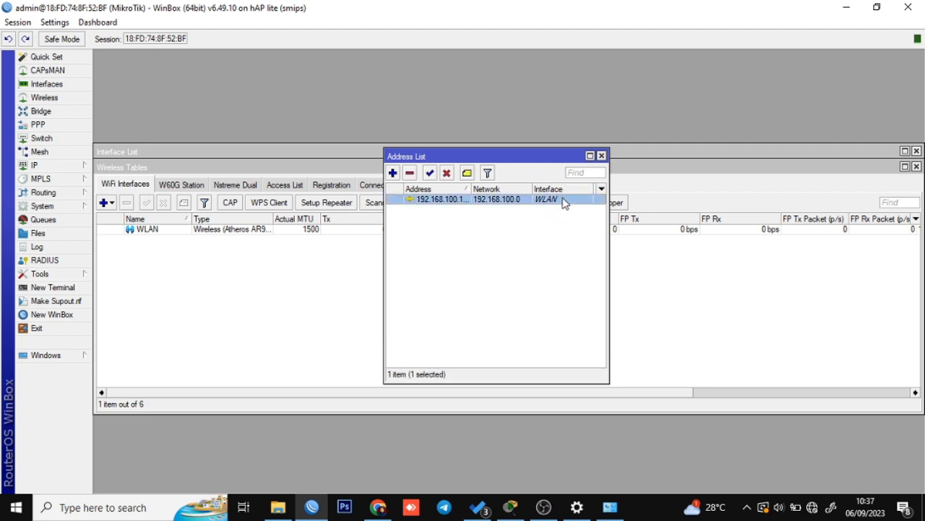
click(554, 225)
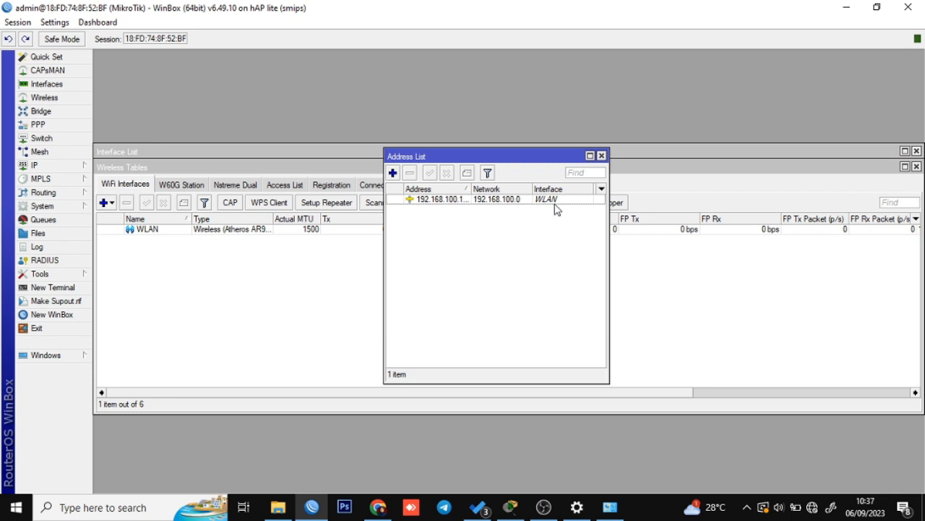
click(917, 167)
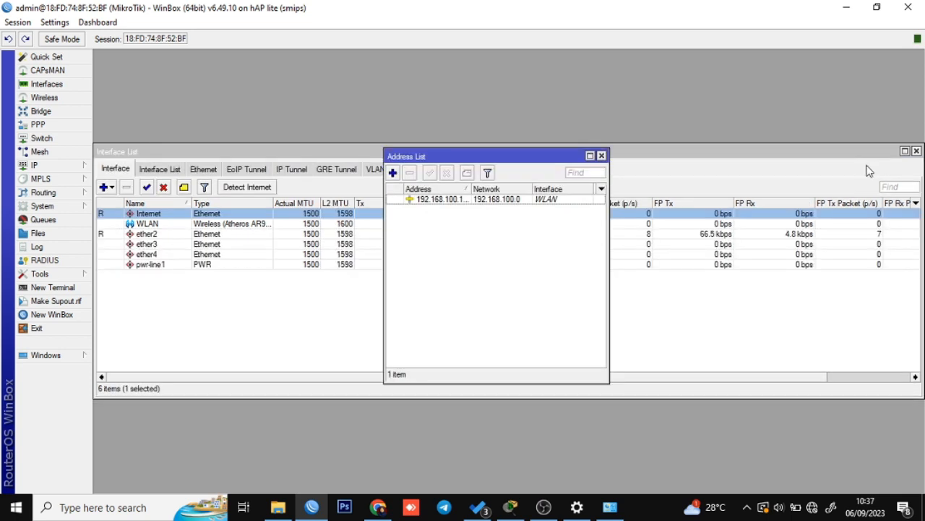
Close the Interface List, check the Packet Tracer diagram, and return to WinBox's IP menu.
click(856, 166)
key(Escape)
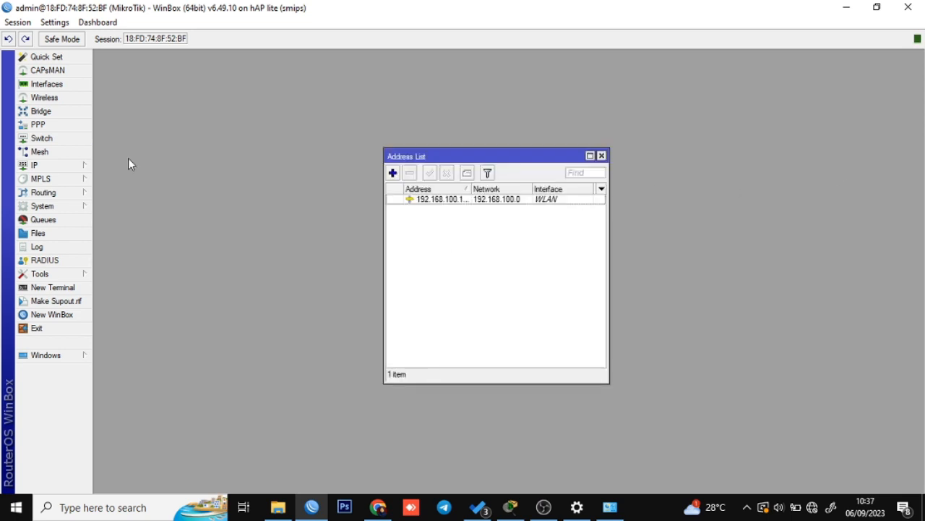
click(82, 168)
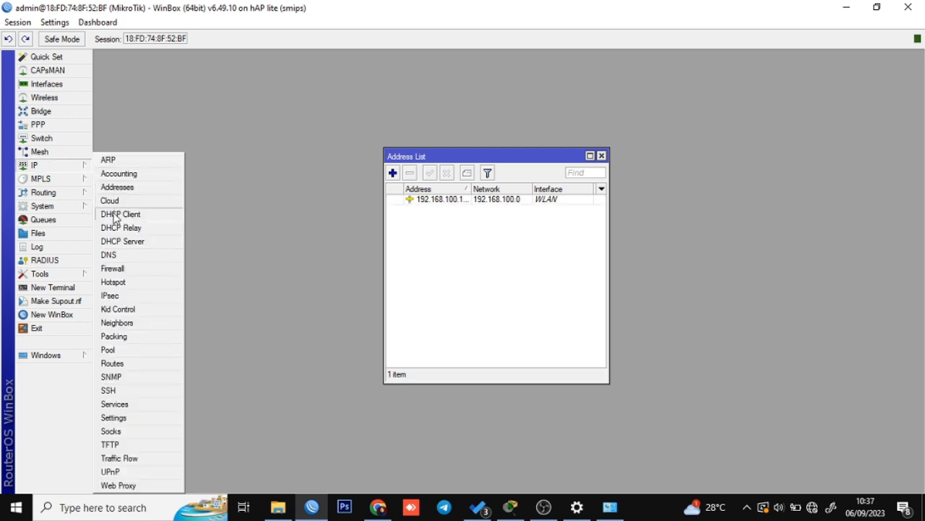
click(510, 506)
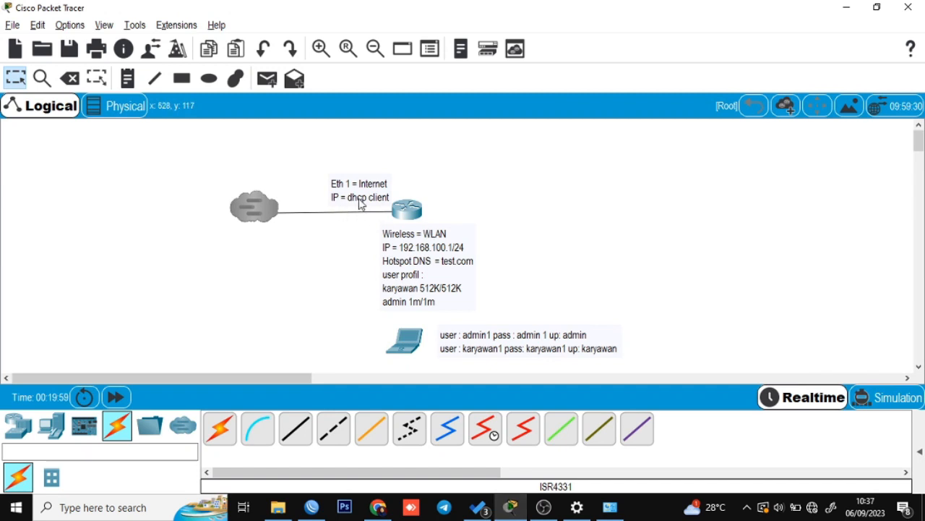
key(alt+Tab)
click(72, 171)
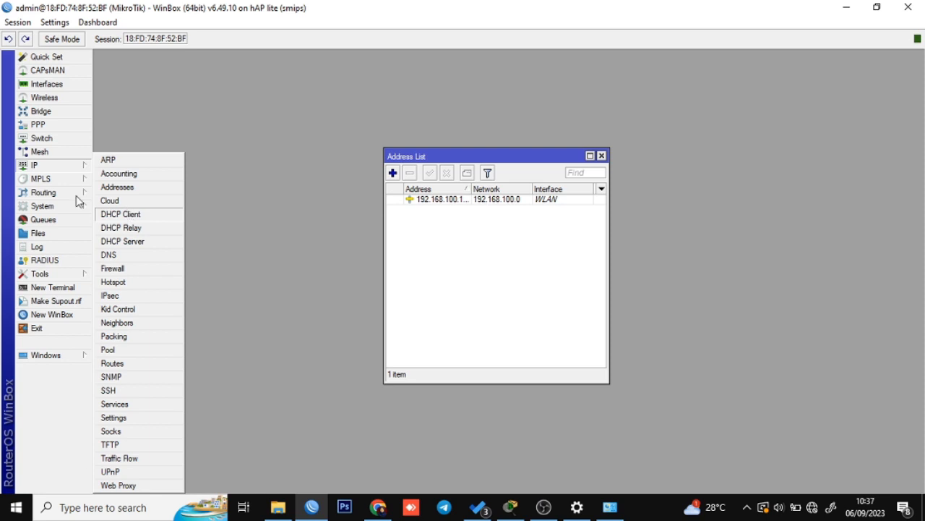
Add a DHCP client on the Internet interface.
click(135, 215)
drag(522, 153, 288, 192)
click(512, 160)
drag(511, 159, 628, 167)
drag(240, 190, 260, 142)
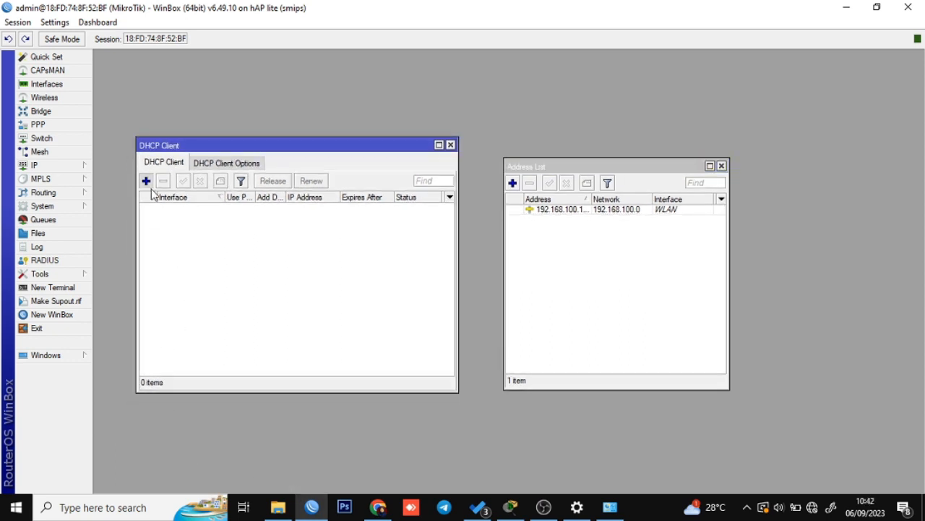
click(146, 182)
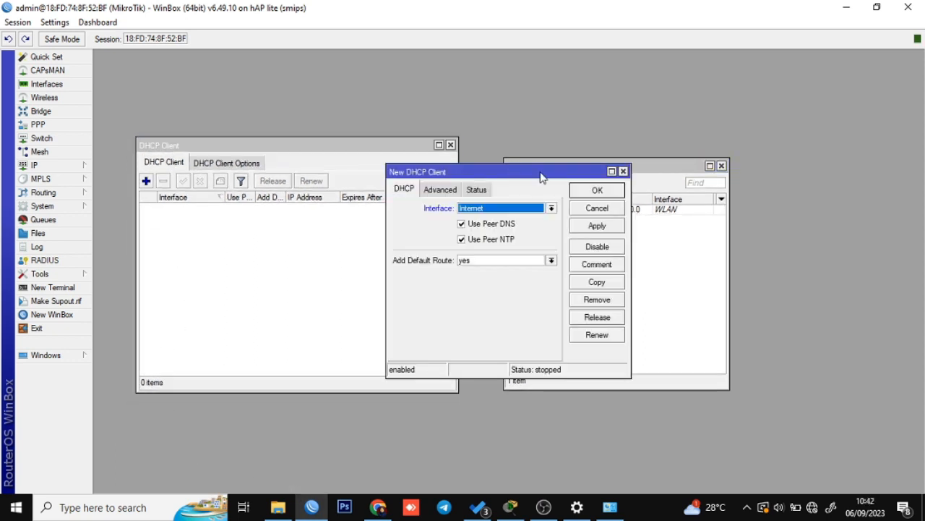
click(611, 230)
click(604, 190)
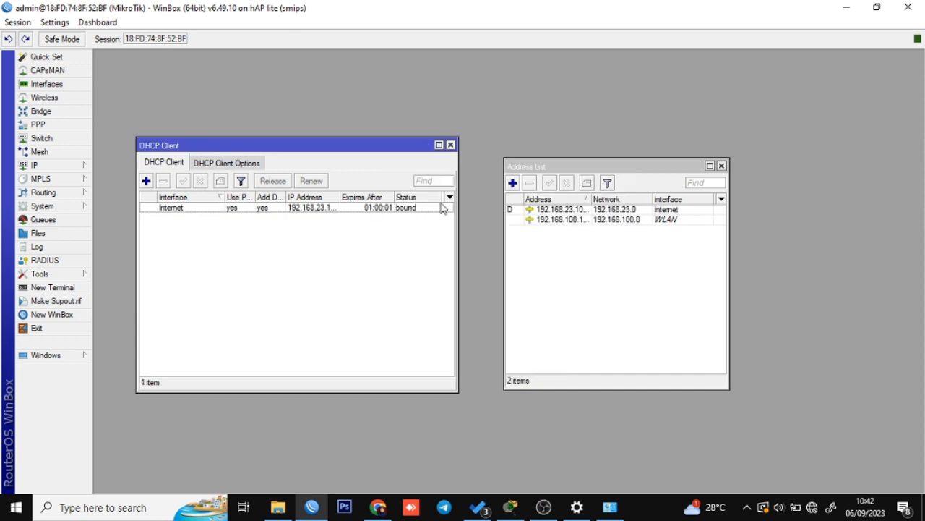
Confirm in its Status tab that the DHCP client obtained 192.168.23.103/24.
click(416, 210)
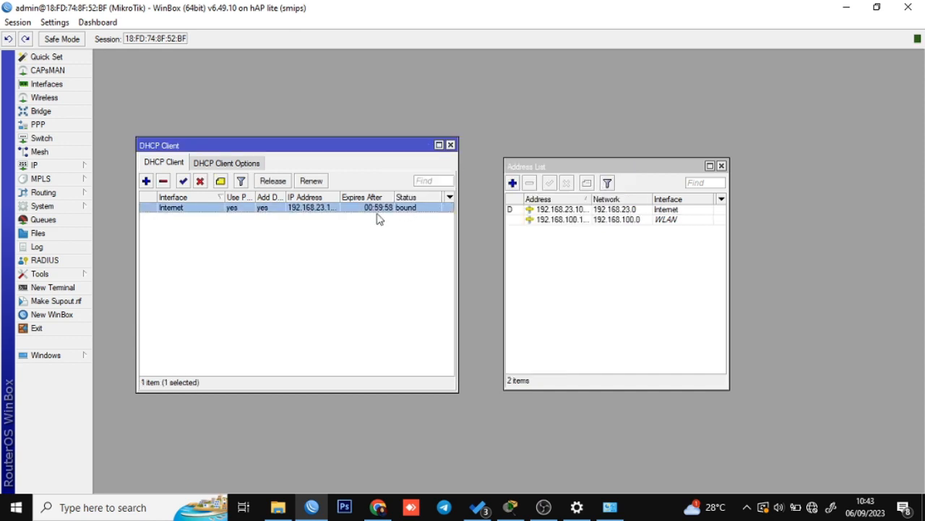
double_click(205, 217)
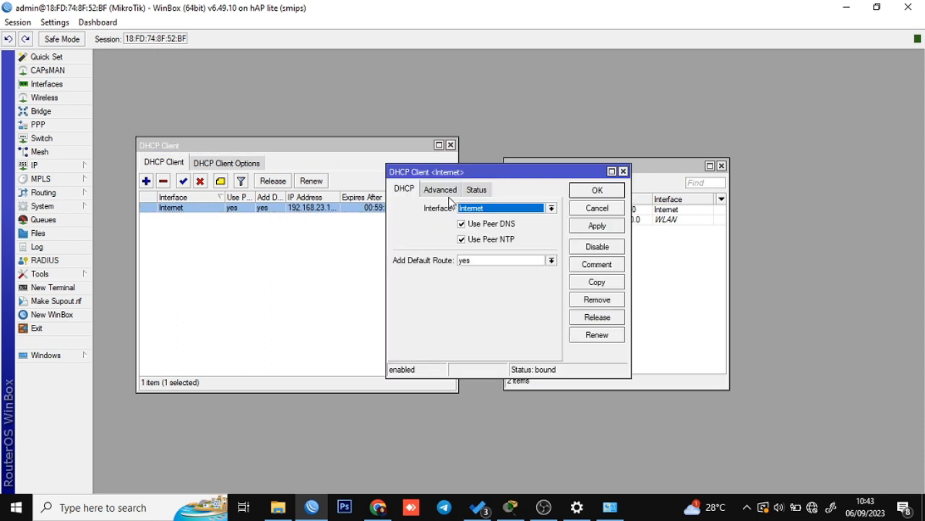
click(476, 189)
drag(451, 209, 523, 209)
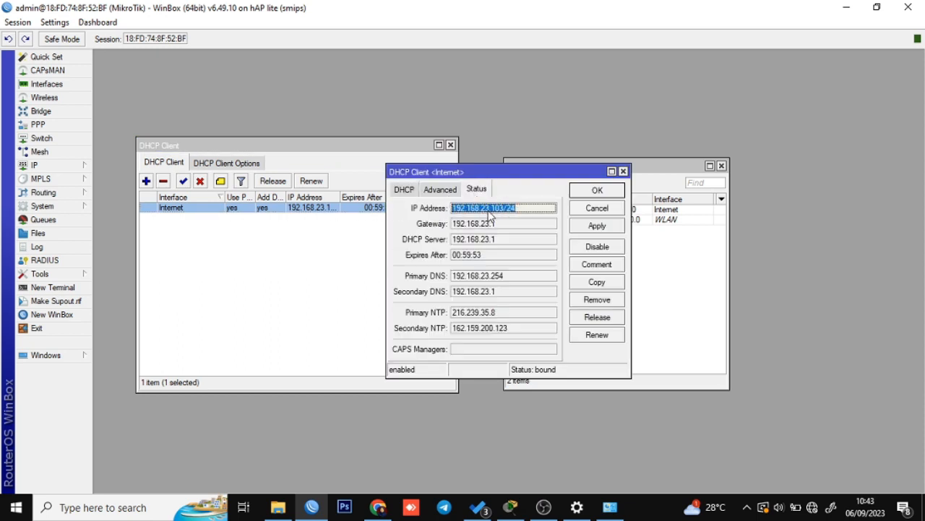
click(498, 210)
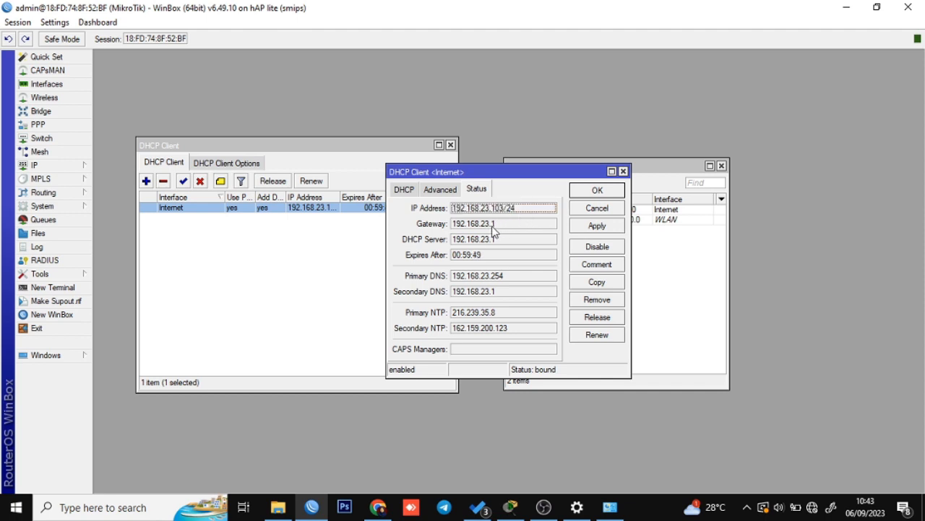
click(593, 227)
click(598, 189)
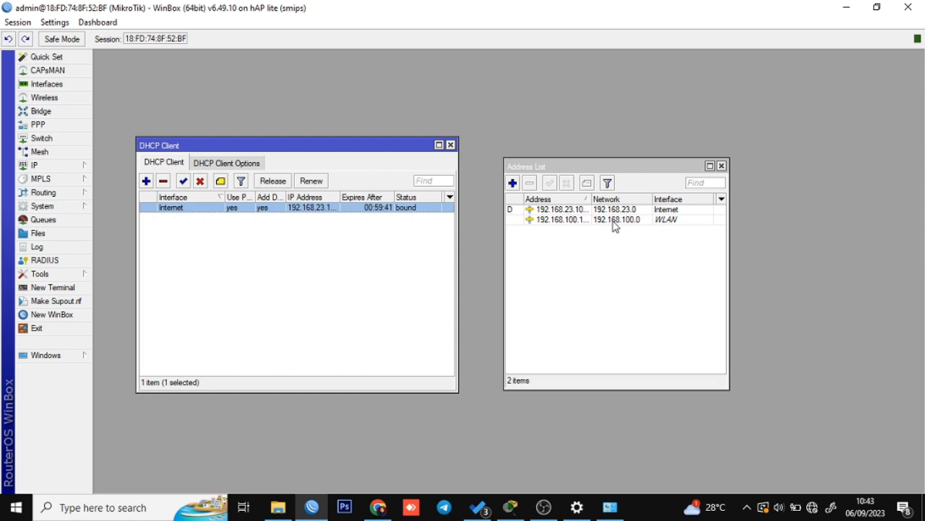
Recheck the Internet DHCP client, then close the address list and DHCP client windows.
click(644, 211)
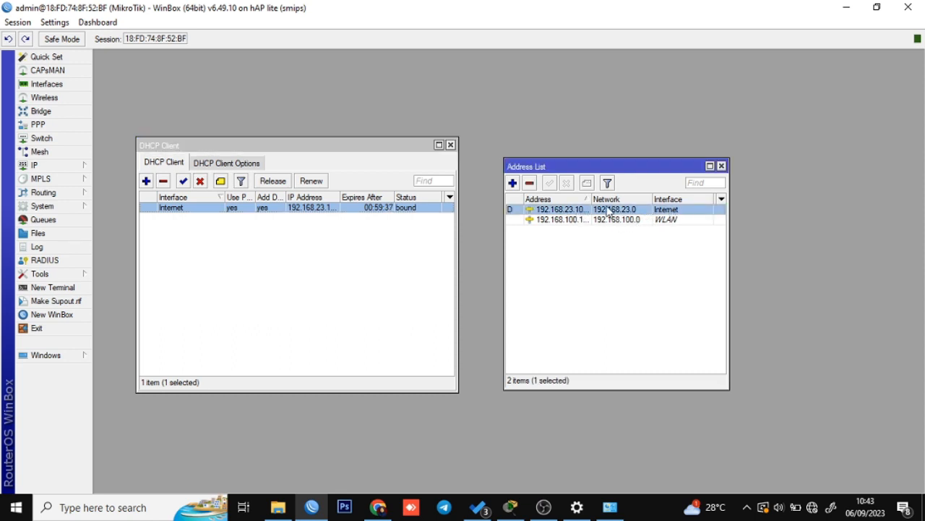
drag(592, 199, 615, 198)
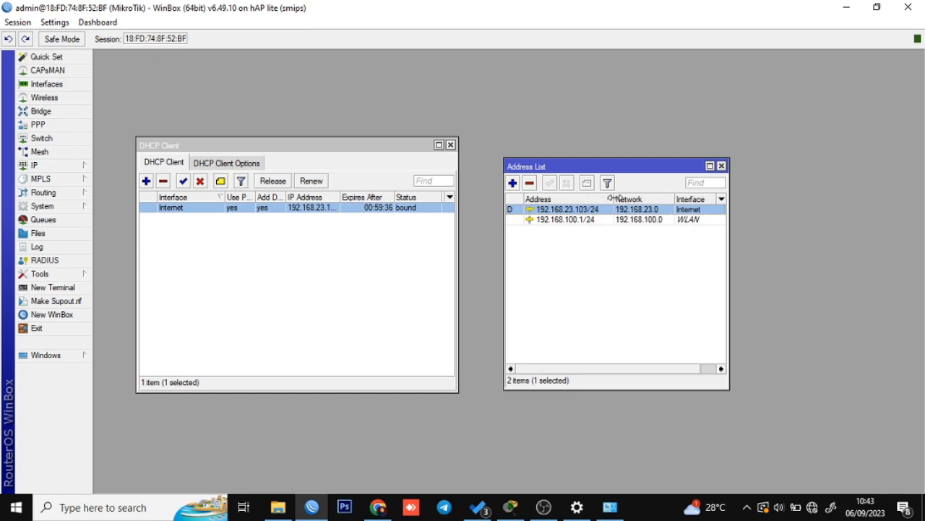
double_click(330, 208)
drag(506, 192, 349, 215)
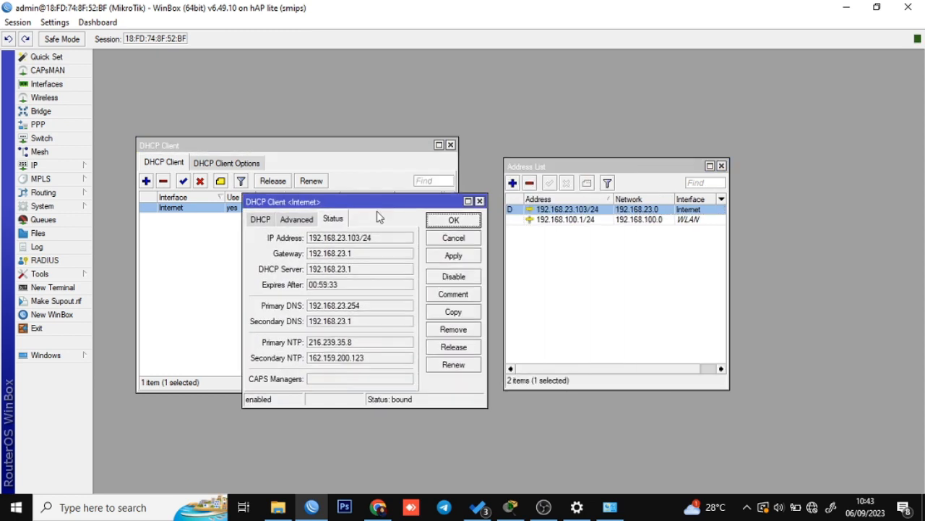
click(479, 201)
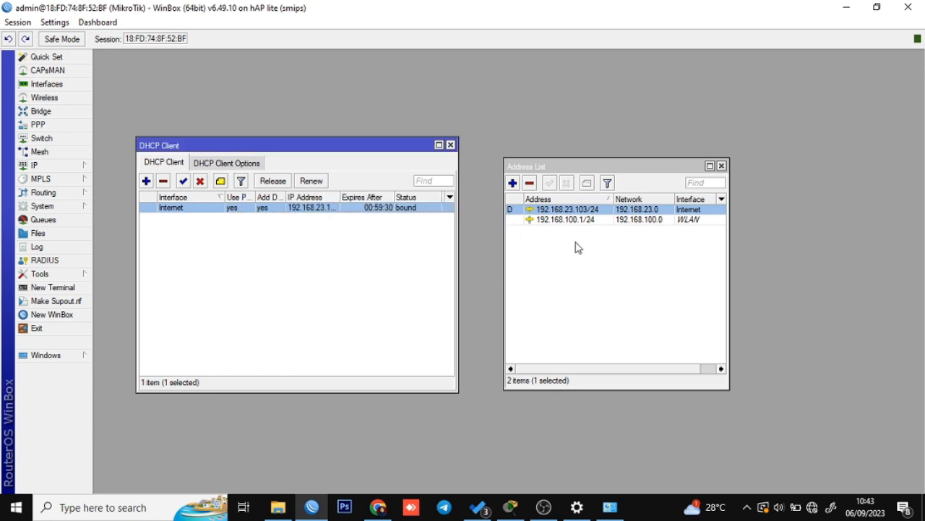
click(576, 246)
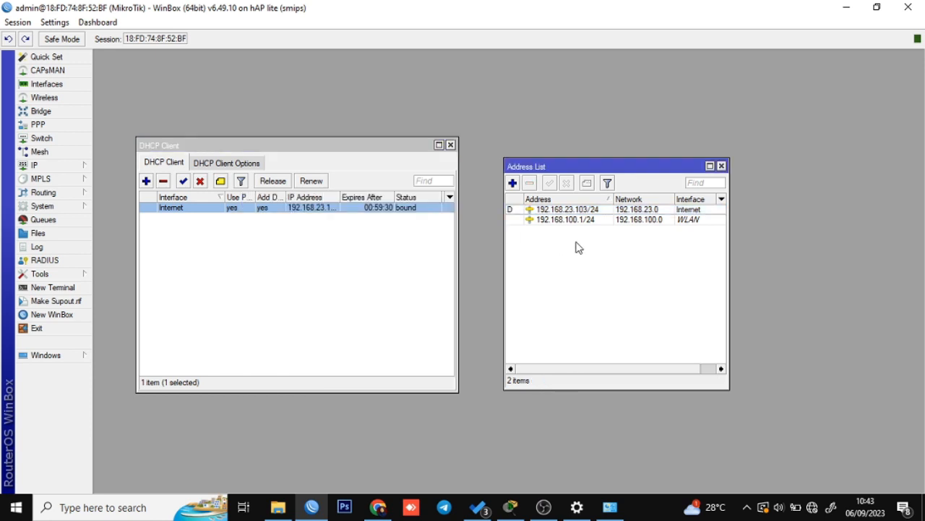
click(721, 167)
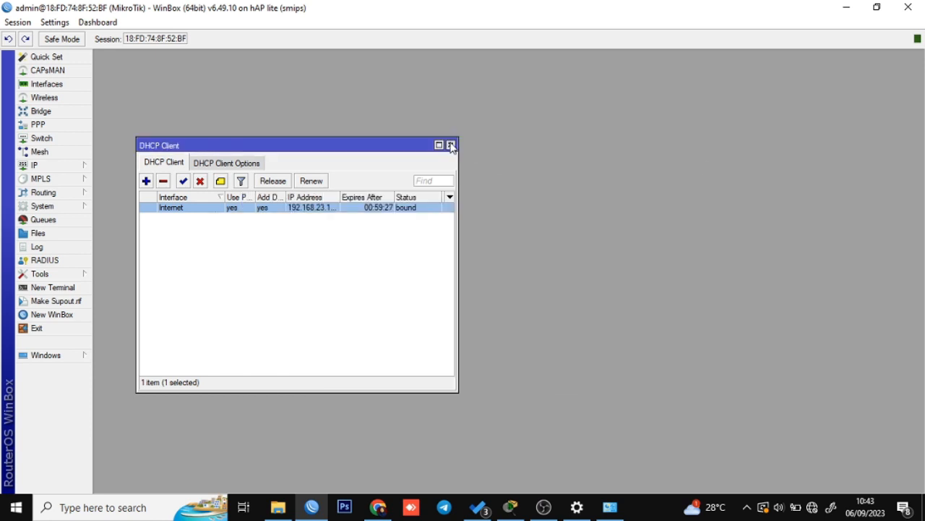
click(450, 145)
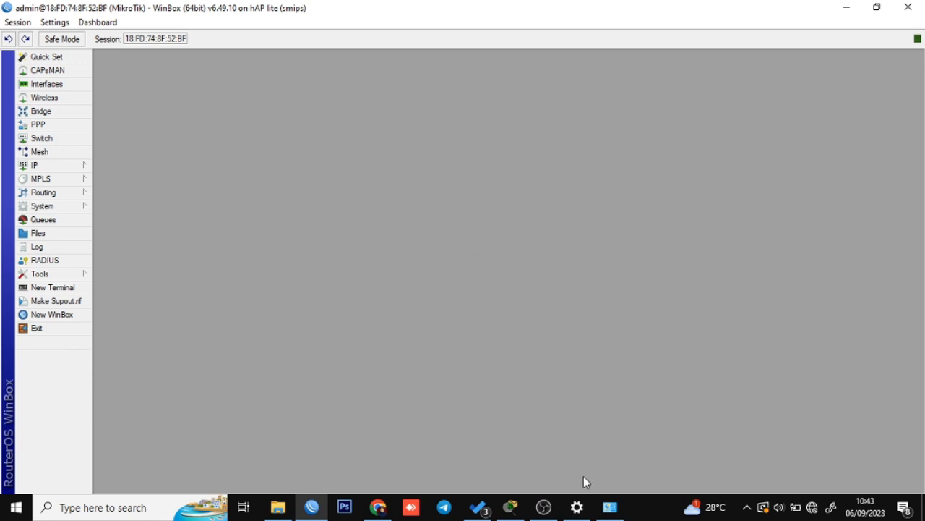
click(510, 506)
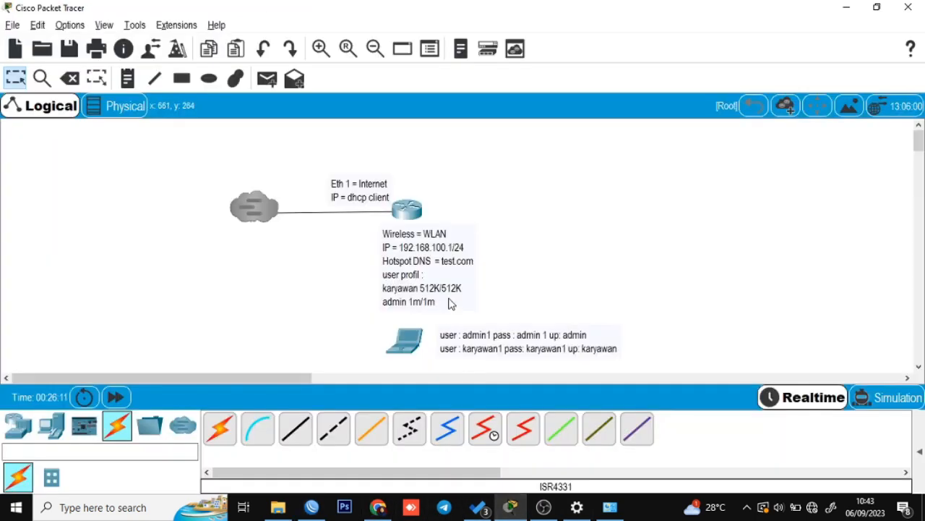
key(alt+Tab)
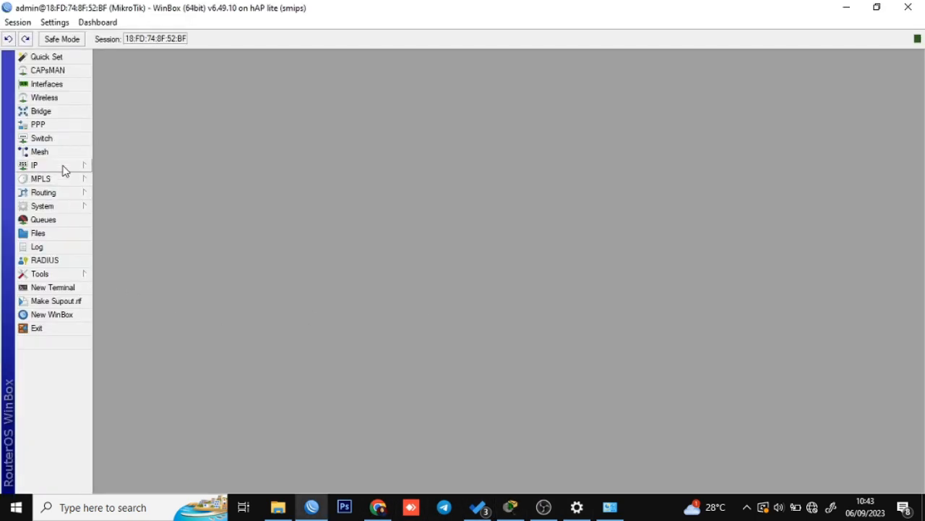
In IP > DNS, enter servers 192.168.100.1 and 8.8.8.8, enable Allow Remote Requests, and apply.
click(67, 169)
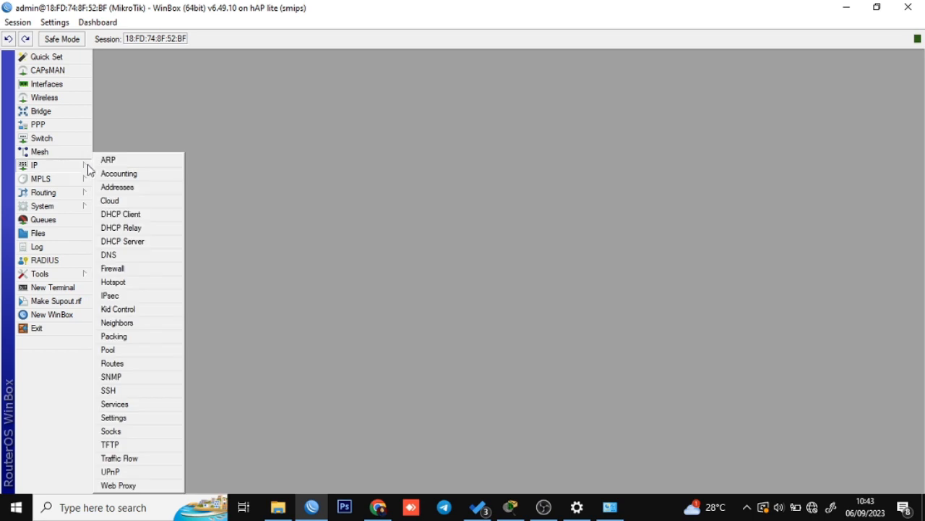
click(130, 254)
click(561, 172)
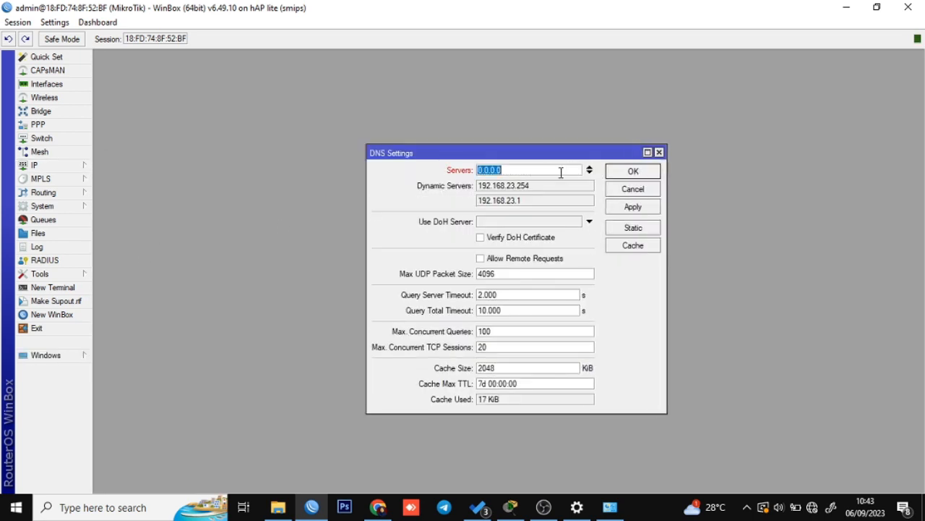
text(1)
text(92.168.100.1)
click(589, 173)
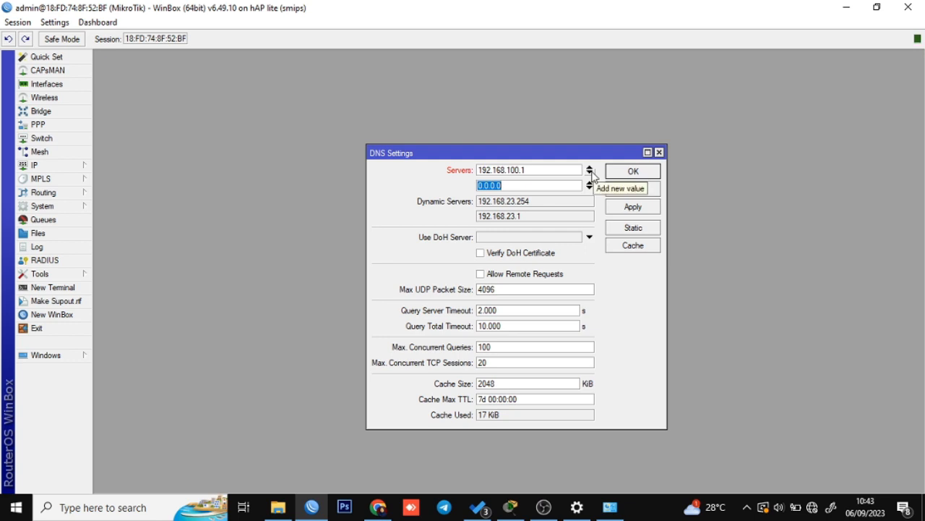
text(8.8.8.8)
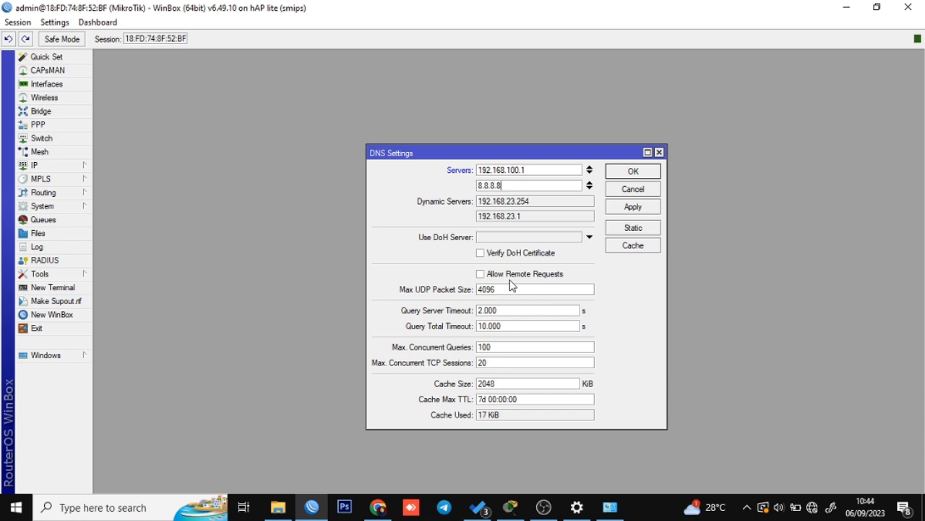
click(479, 275)
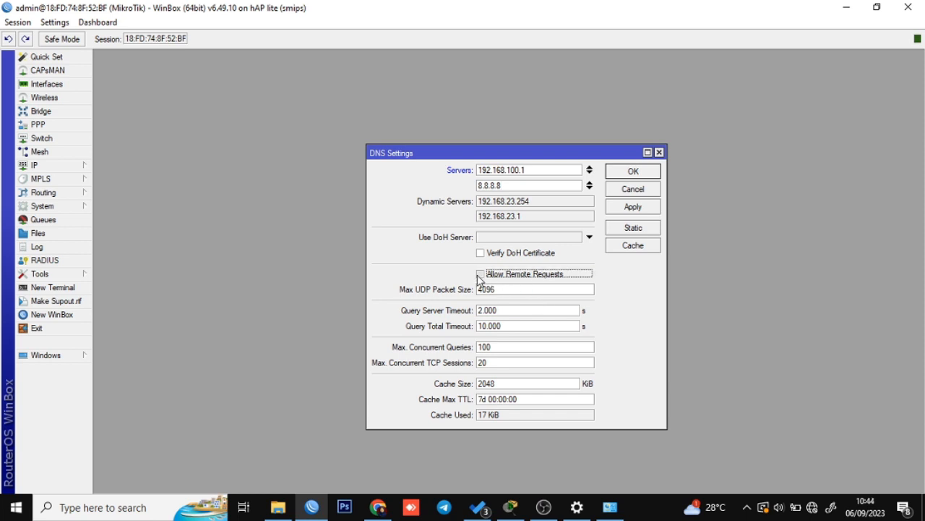
click(637, 209)
click(637, 176)
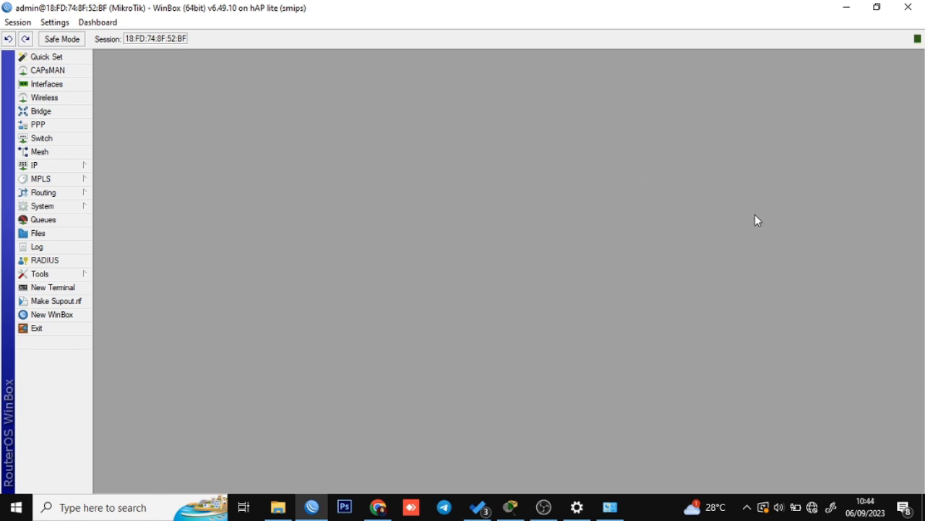
Create a new firewall NAT rule with out-interface Internet.
click(71, 170)
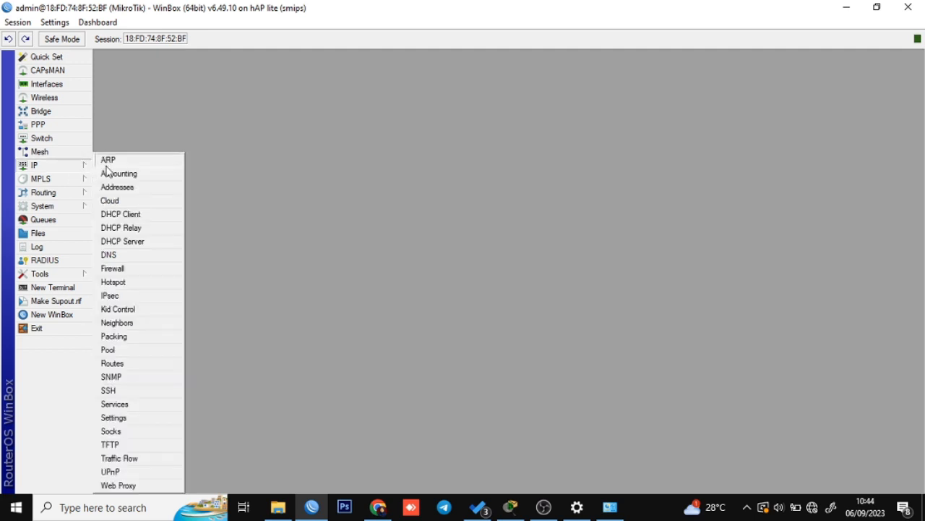
click(116, 269)
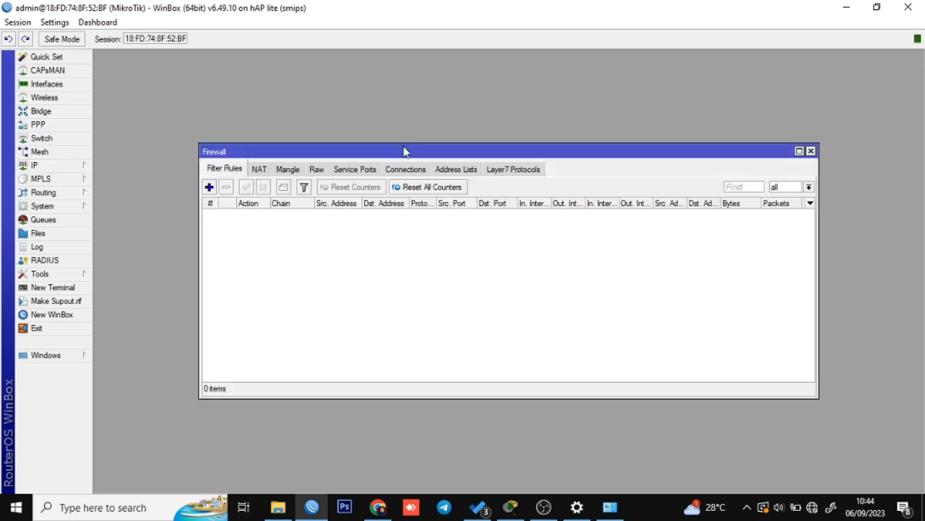
drag(405, 151, 416, 109)
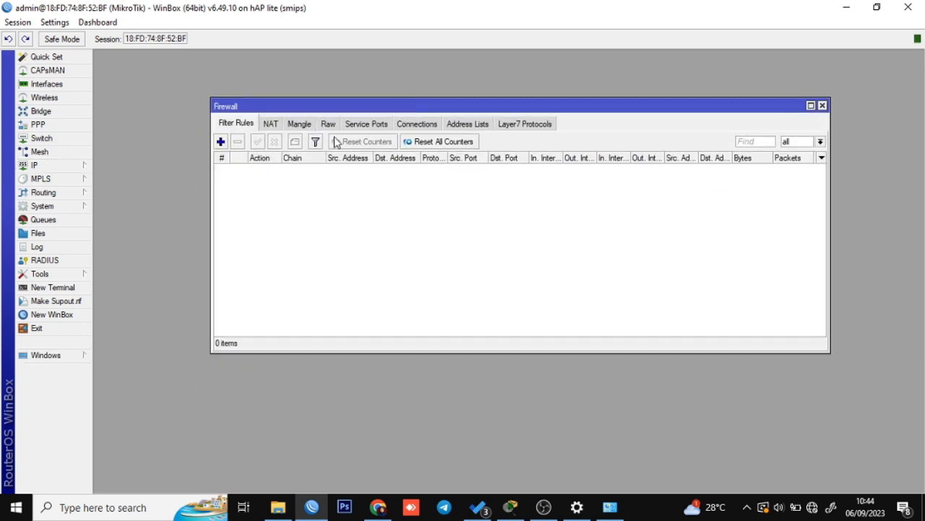
click(278, 125)
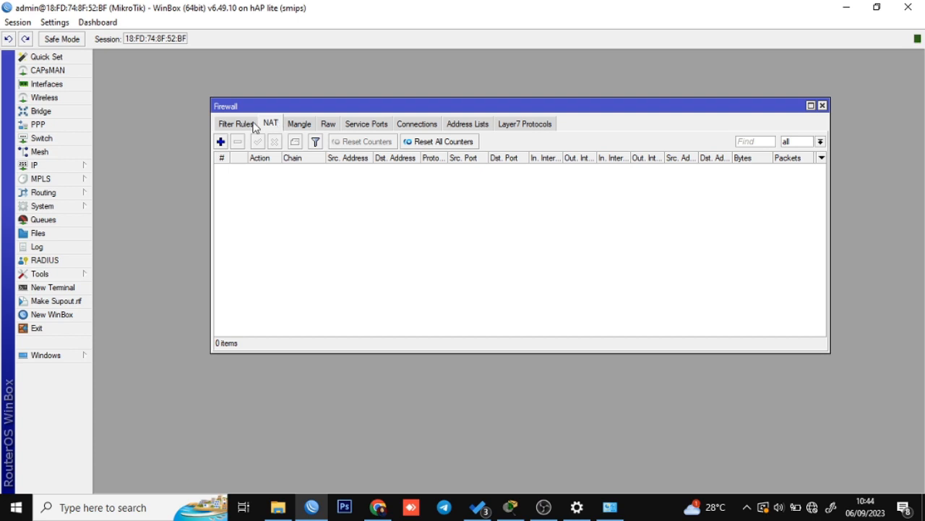
click(250, 125)
click(278, 126)
click(221, 142)
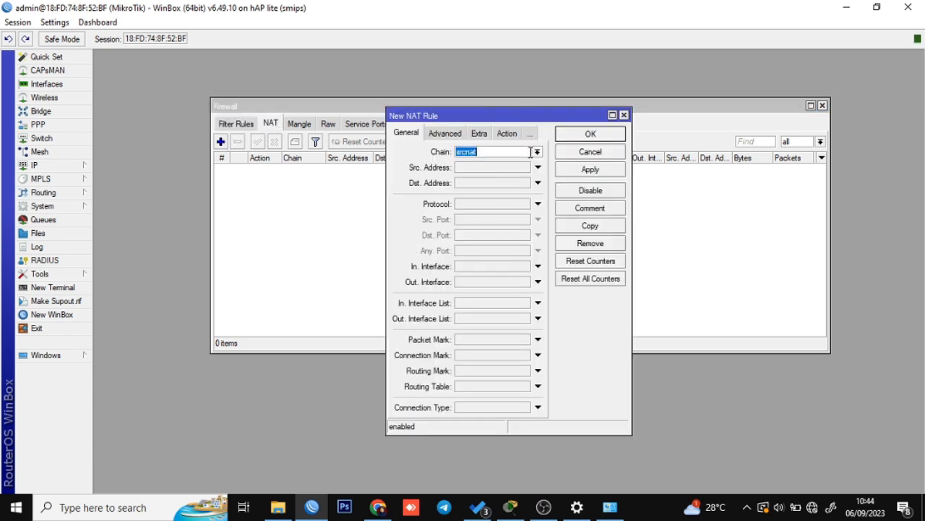
click(471, 286)
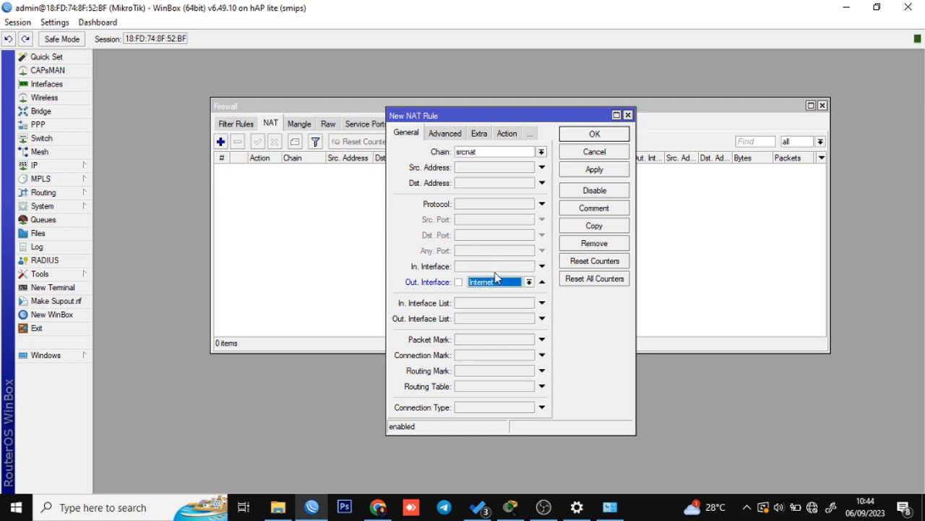
Set the NAT rule's action to masquerade and save it.
click(506, 135)
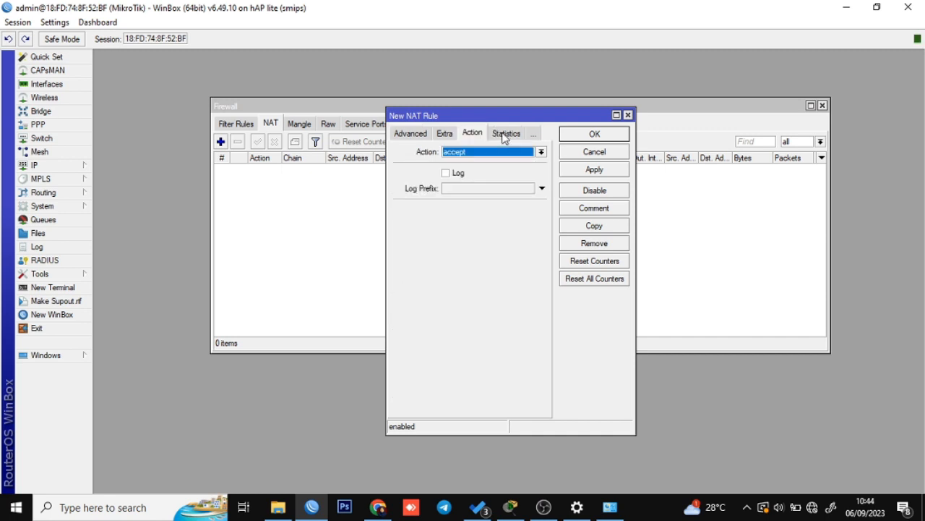
click(481, 154)
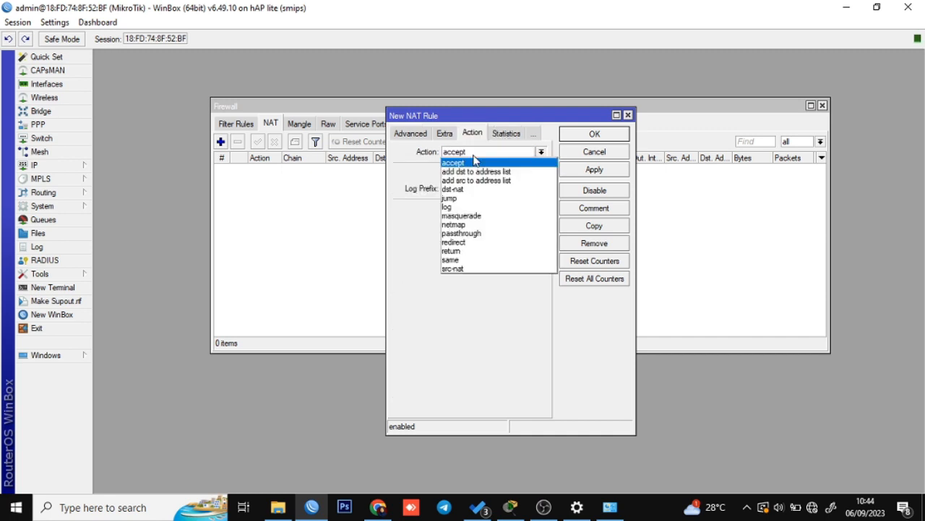
click(475, 216)
click(594, 170)
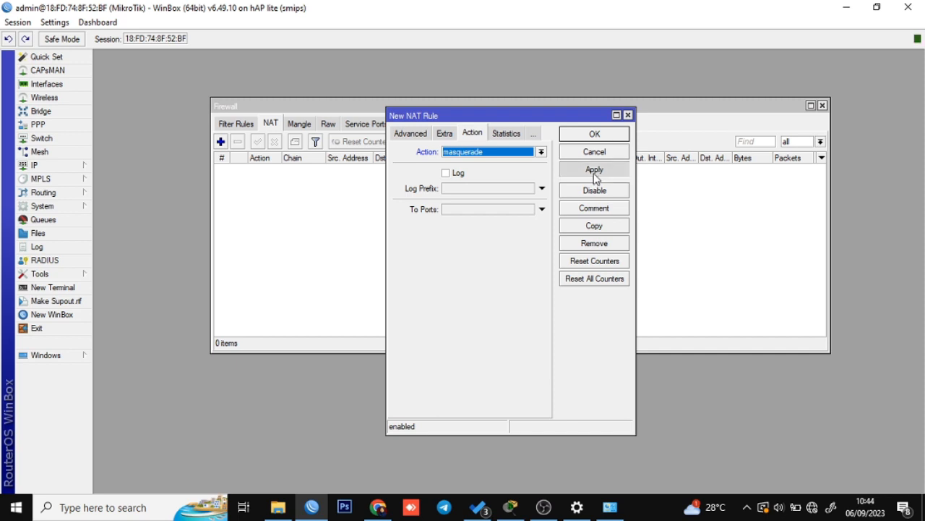
click(593, 135)
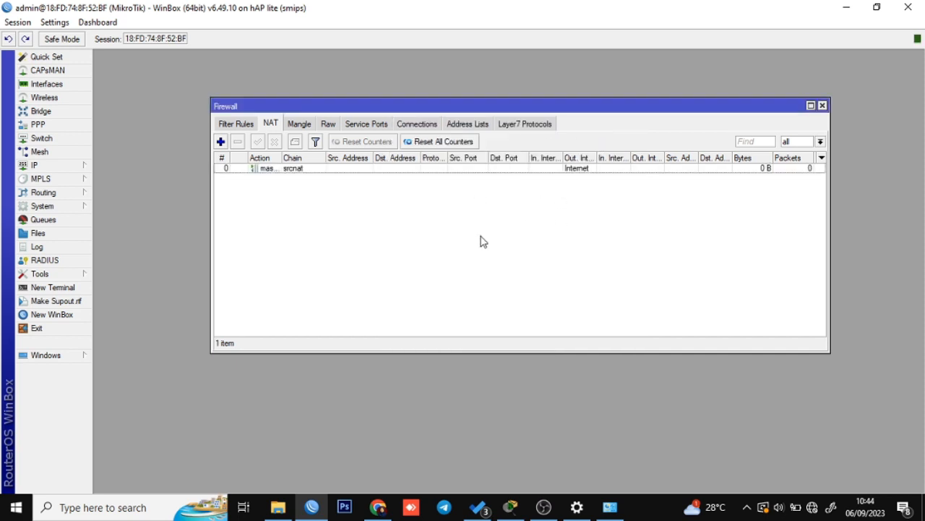
Set a new admin password in a terminal, entering it twice.
click(52, 290)
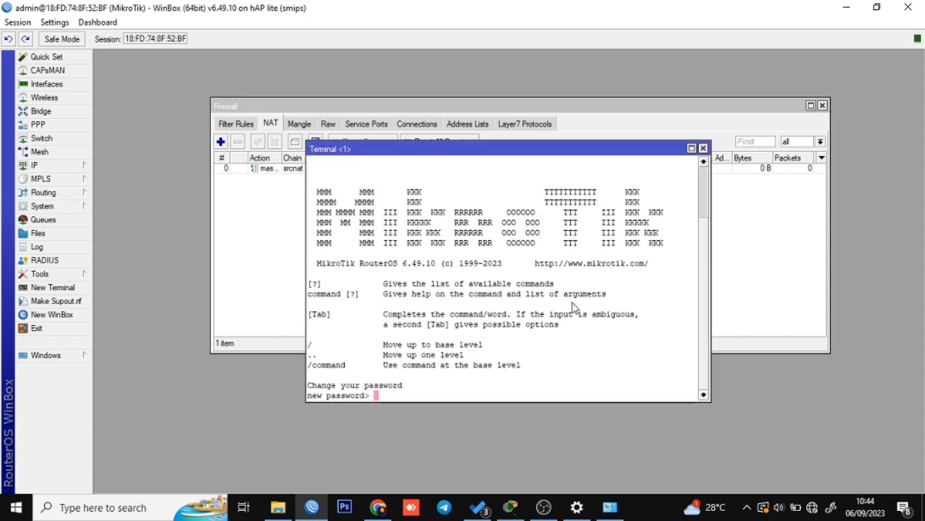
text(*****)
key(Return)
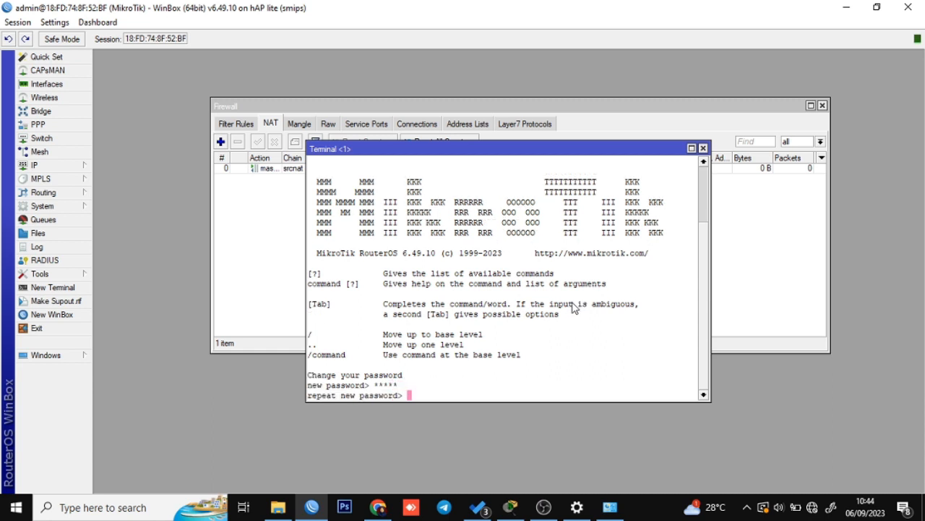
text(*****)
key(Return)
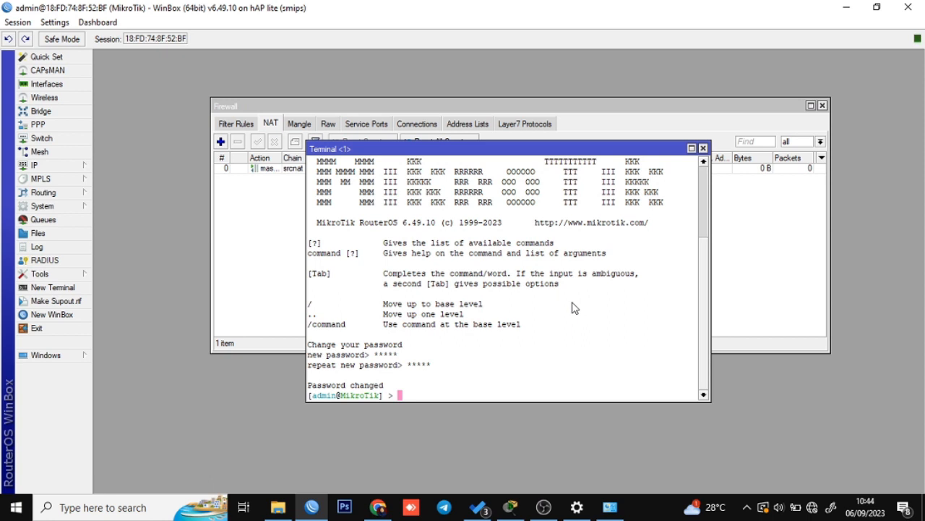
Ping 8.8.8.8 from the terminal and stop it, confirming 0% packet loss.
drag(532, 148, 522, 189)
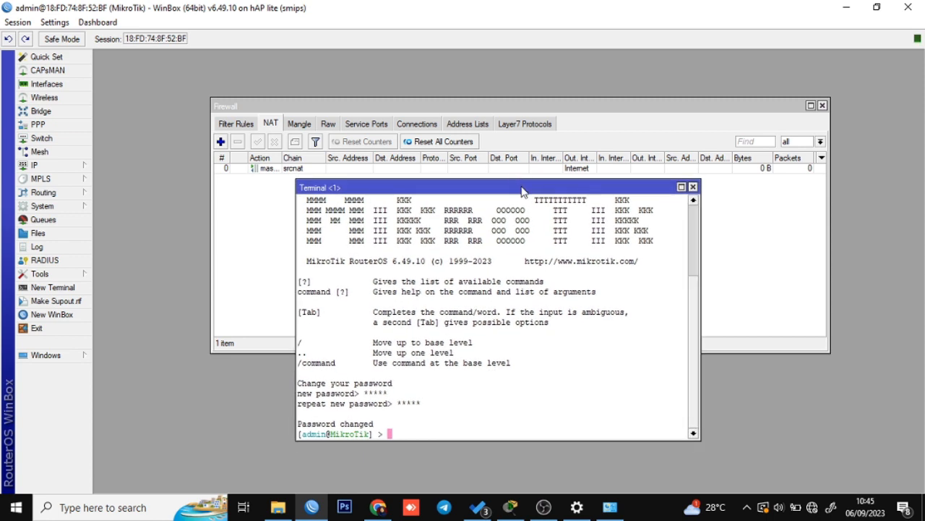
text(ping 8.8.8.8)
key(Return)
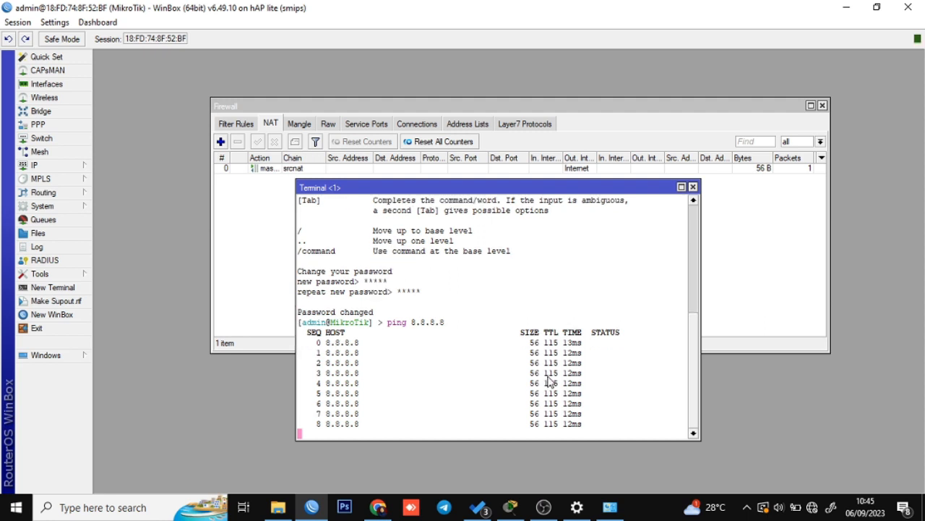
key(ctrl+c)
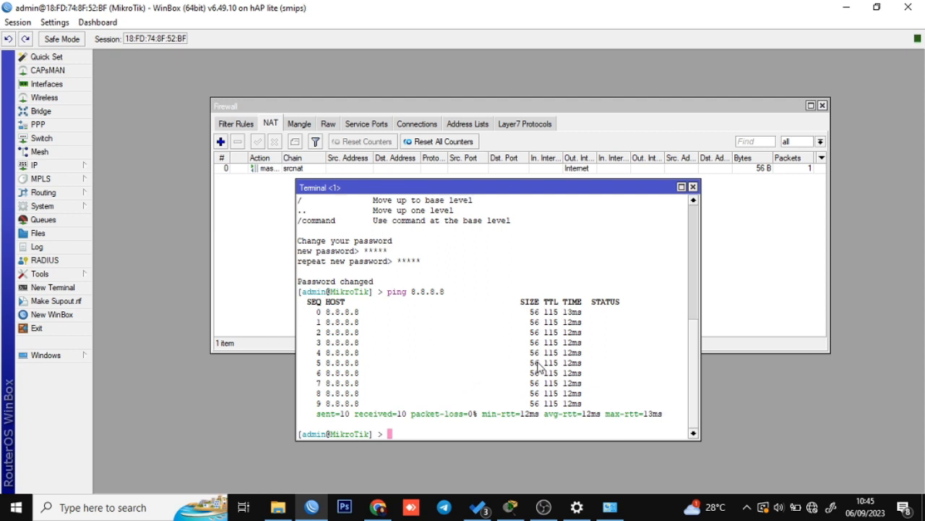
Review the Packet Tracer plan with WLAN 192.168.100.1/24, test.com and the karyawan/admin profiles.
click(509, 507)
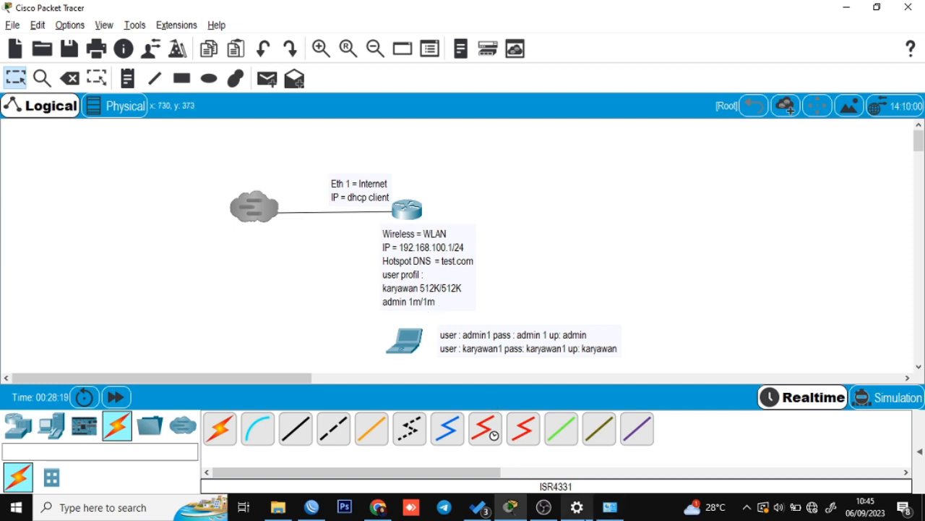
mouse_move(375, 511)
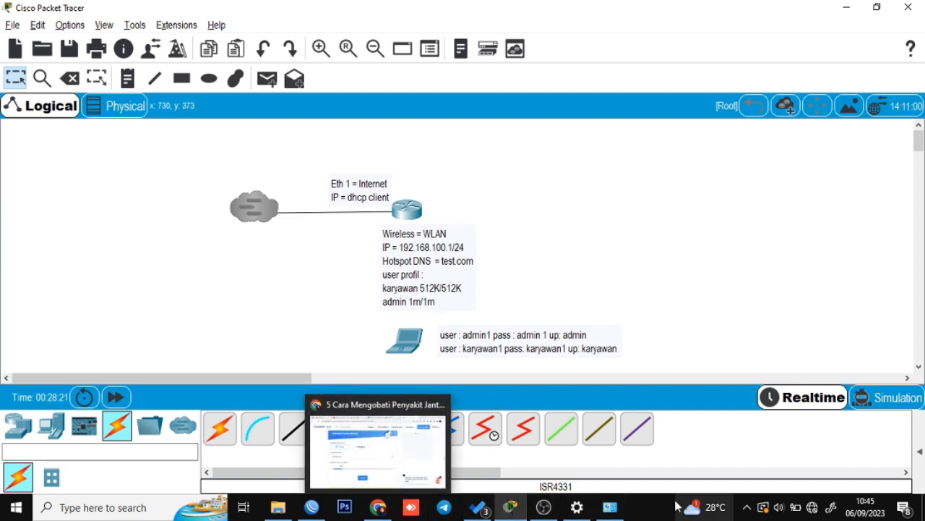
click(611, 508)
Enable the Wi-Fi adapter and refresh Network Connections until its status updates.
double_click(780, 140)
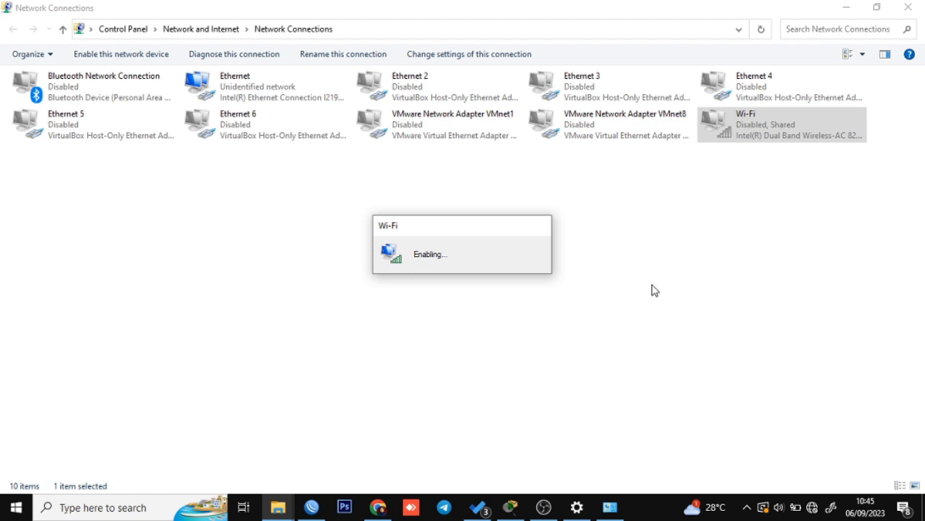
right_click(629, 302)
click(659, 355)
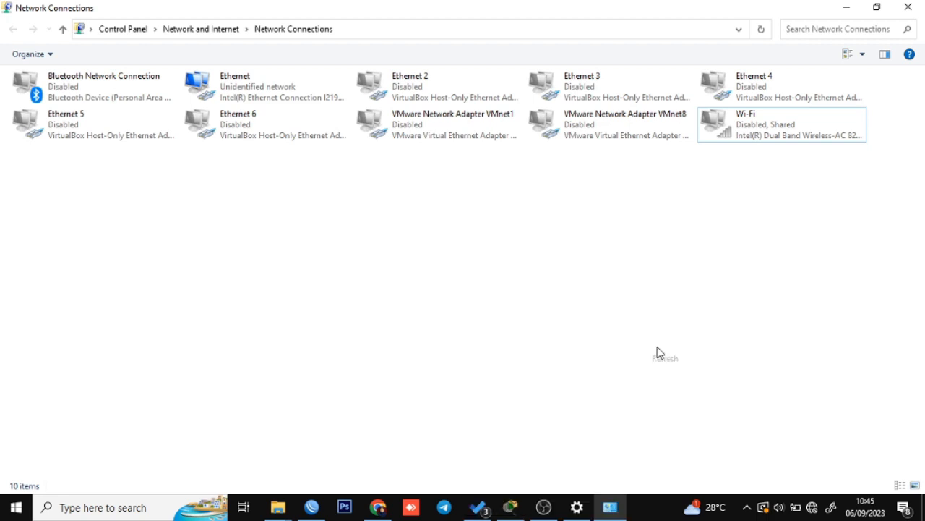
right_click(547, 236)
click(607, 289)
right_click(554, 253)
click(621, 308)
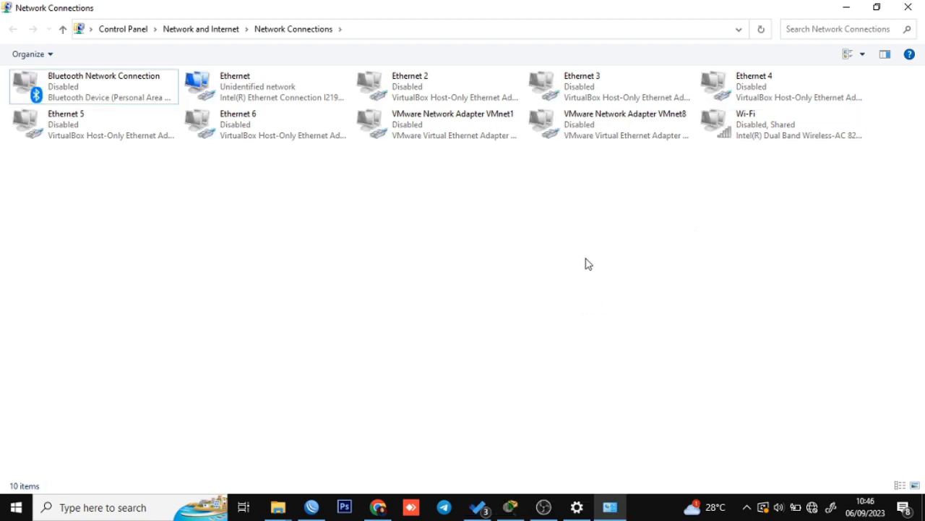
right_click(586, 262)
click(616, 320)
right_click(562, 249)
click(608, 310)
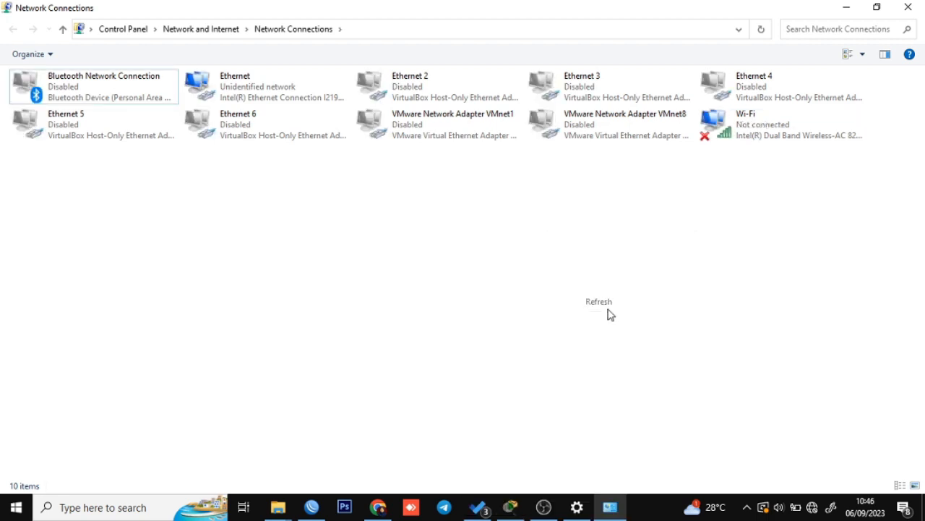
Check that the open test network is available, then return to WinBox.
click(813, 506)
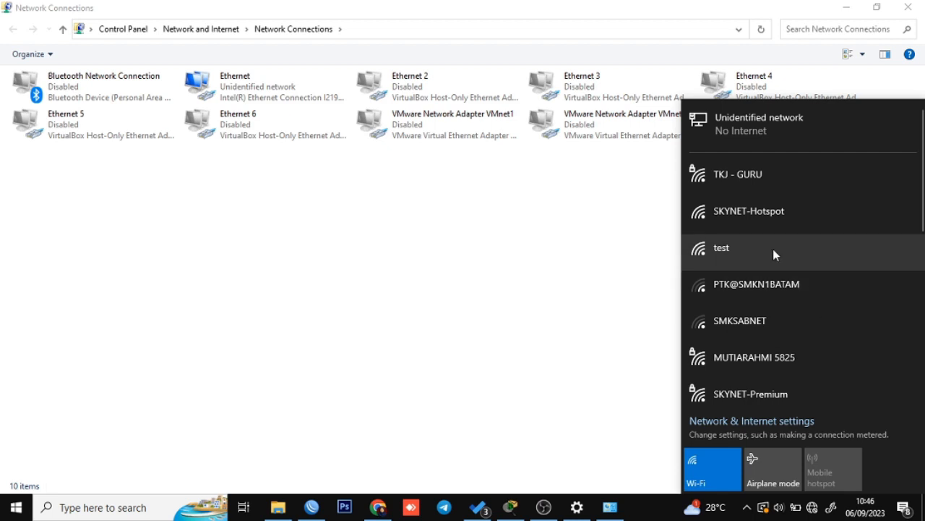
click(831, 279)
click(815, 254)
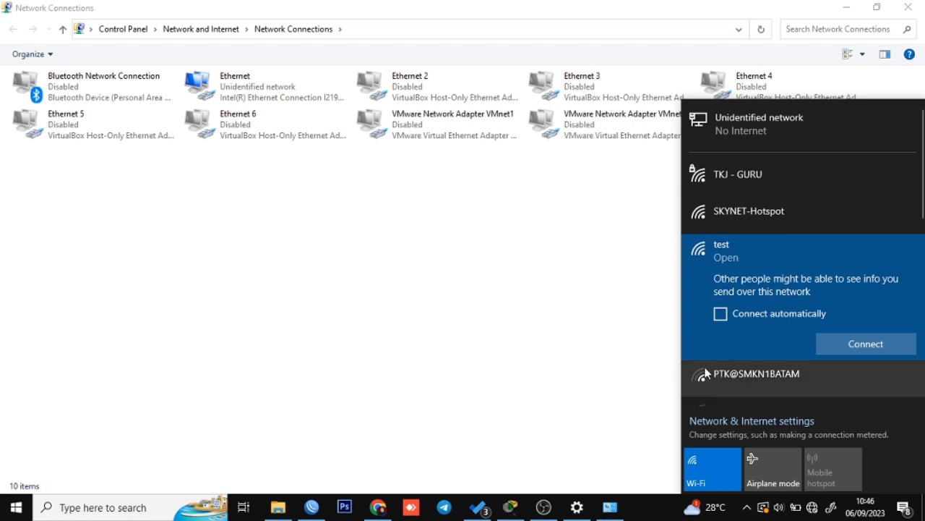
click(574, 434)
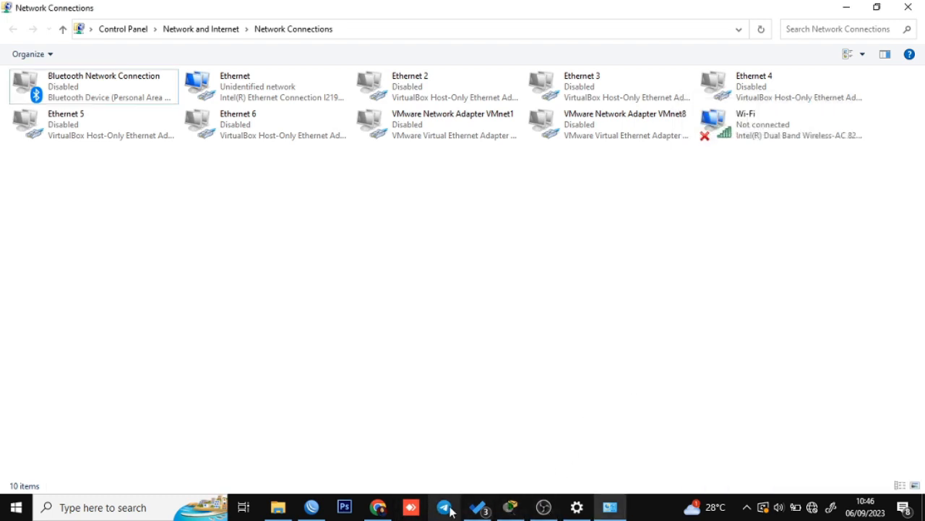
click(312, 507)
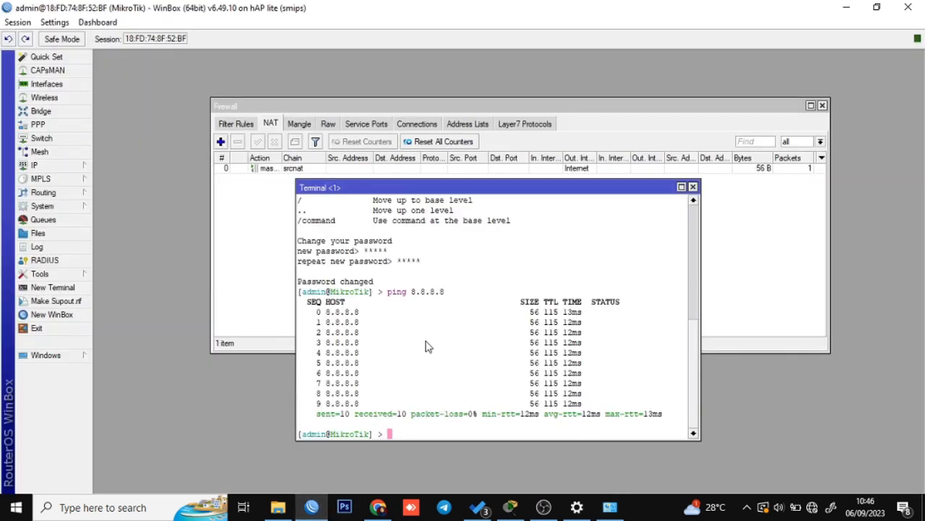
Close the Terminal and Firewall windows and open the IP > Hotspot window.
click(692, 187)
click(823, 107)
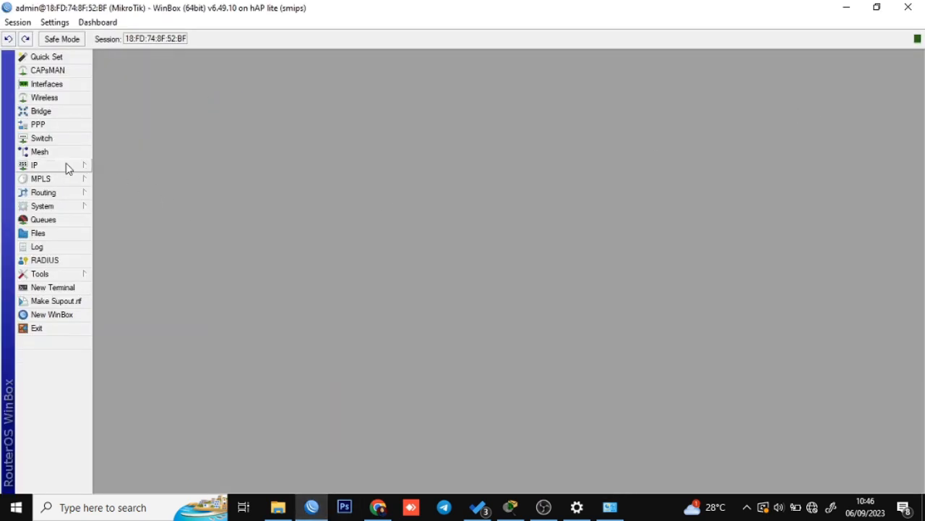
click(68, 166)
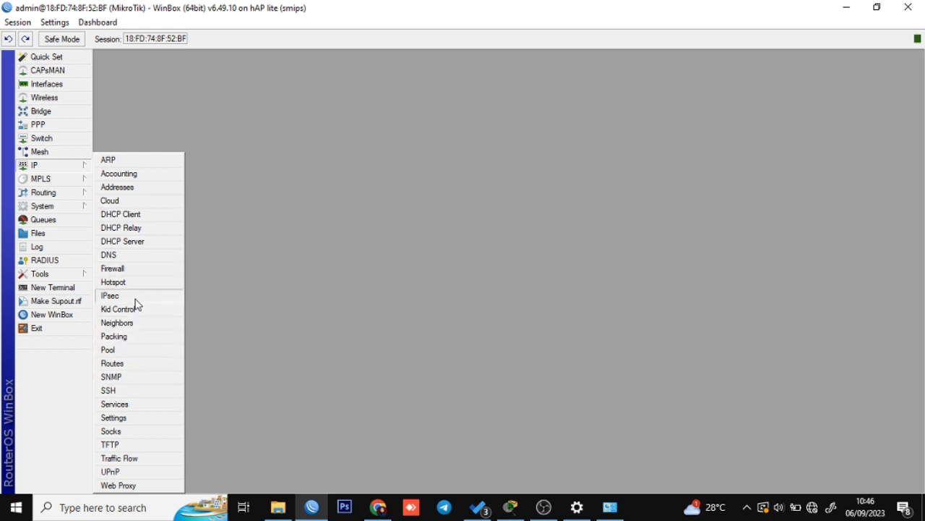
click(113, 282)
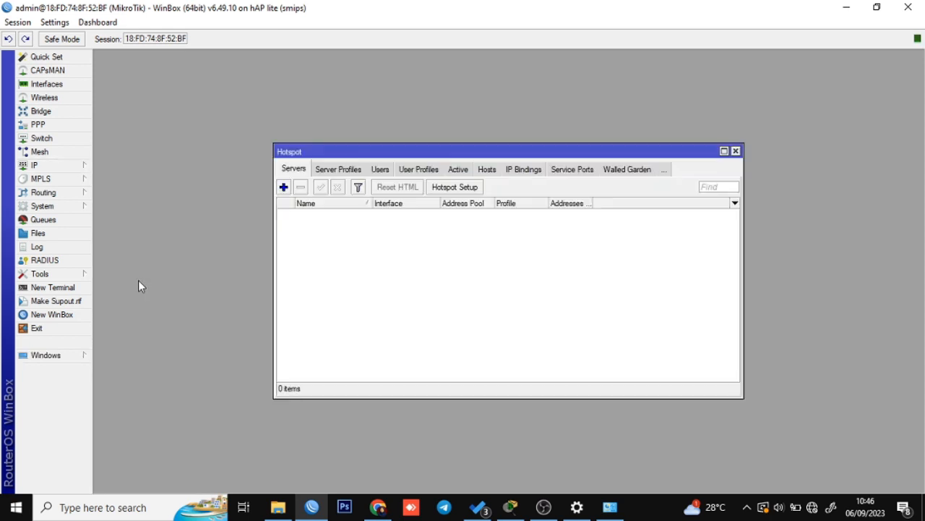
drag(423, 153, 496, 136)
Run Hotspot Setup with WLAN as the HotSpot Interface, checking the Packet Tracer plan first.
click(550, 175)
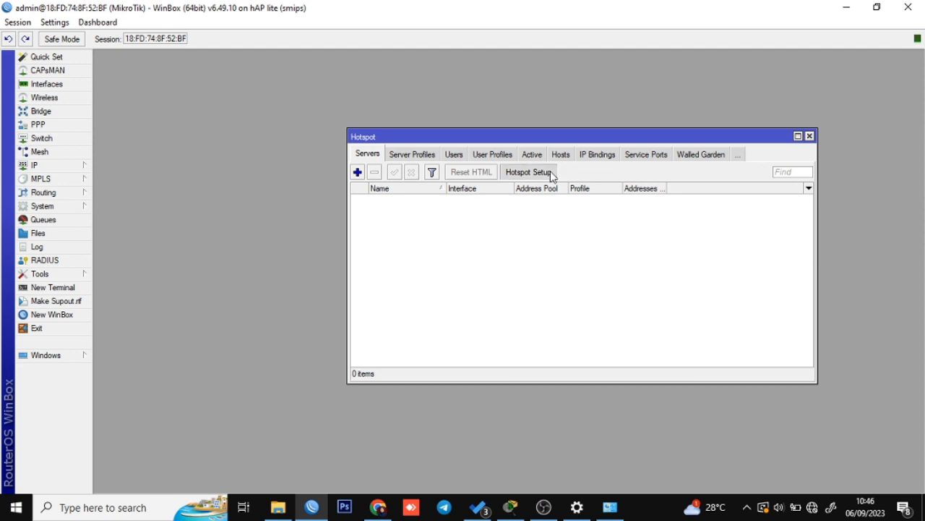
click(502, 269)
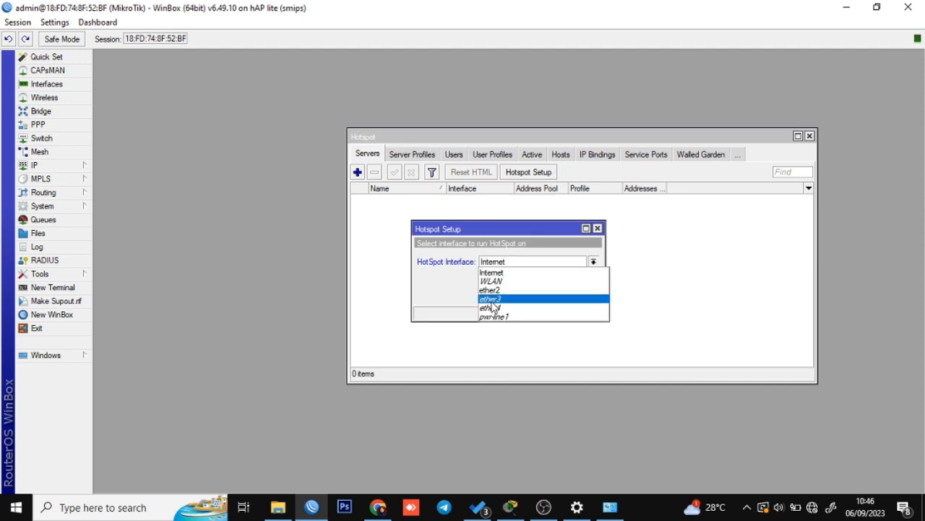
click(497, 281)
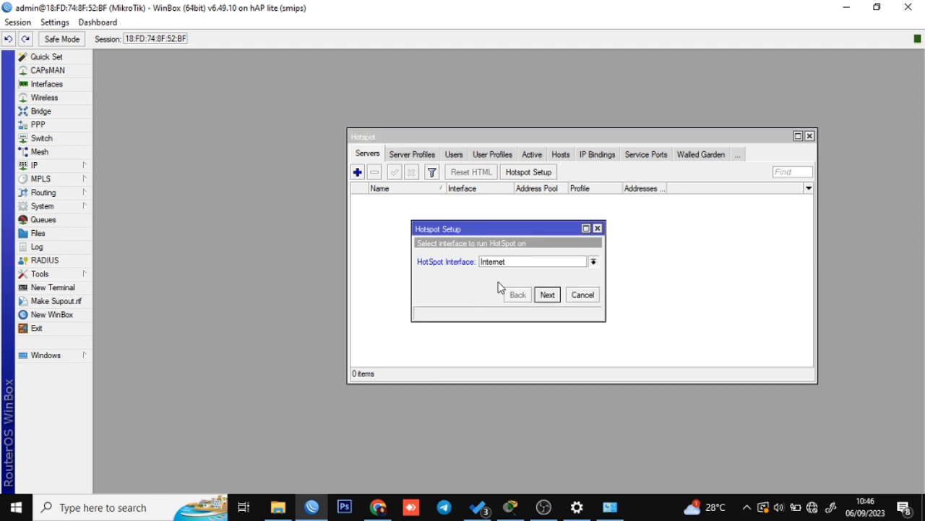
click(510, 507)
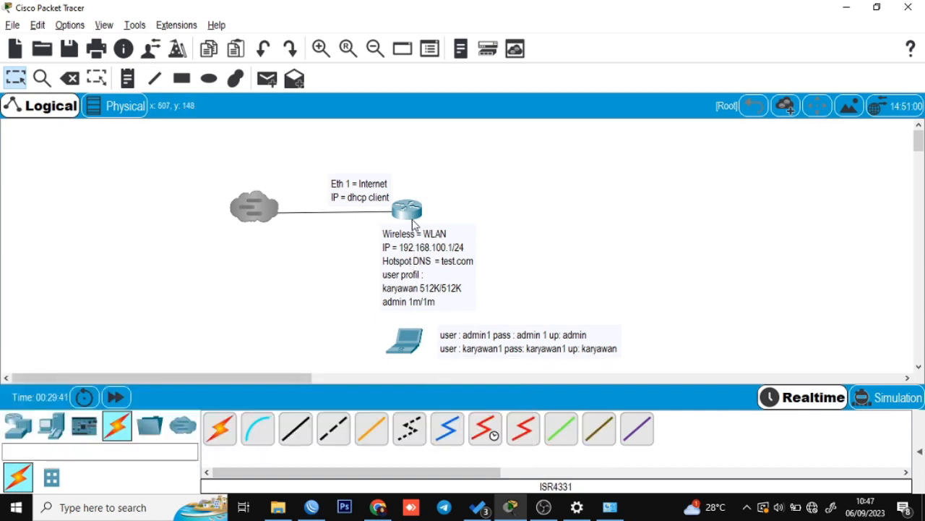
key(alt+Tab)
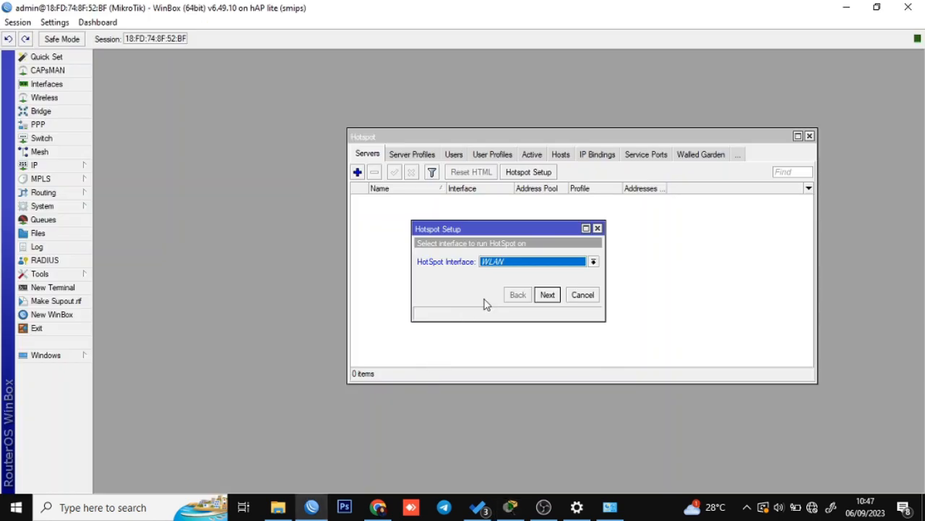
click(556, 300)
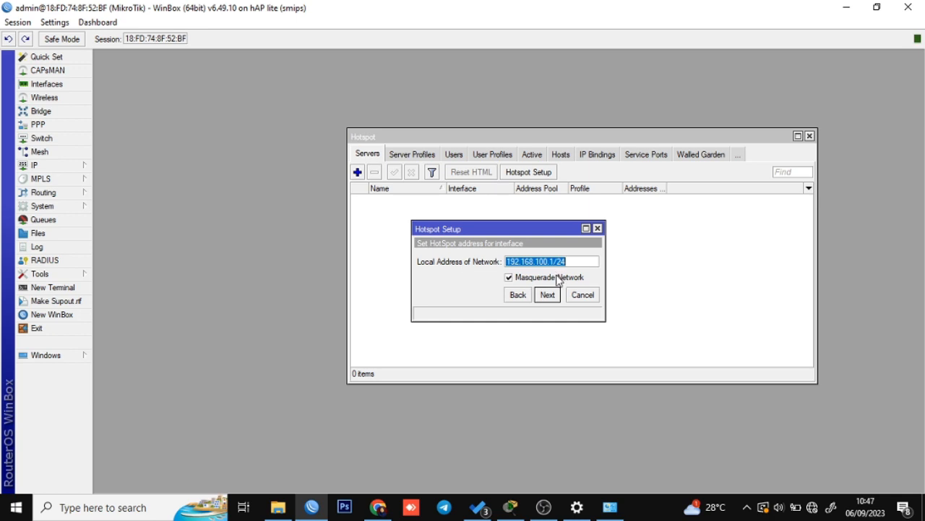
Toggle Masquerade Network, accept 192.168.100.1/24, and edit the pool to 192.168.100.20–192.168.100.200.
click(509, 278)
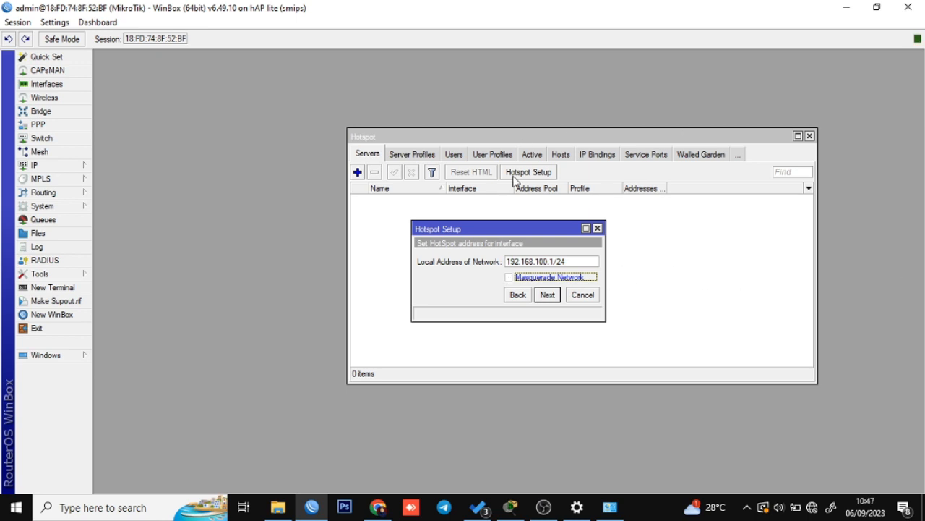
click(548, 295)
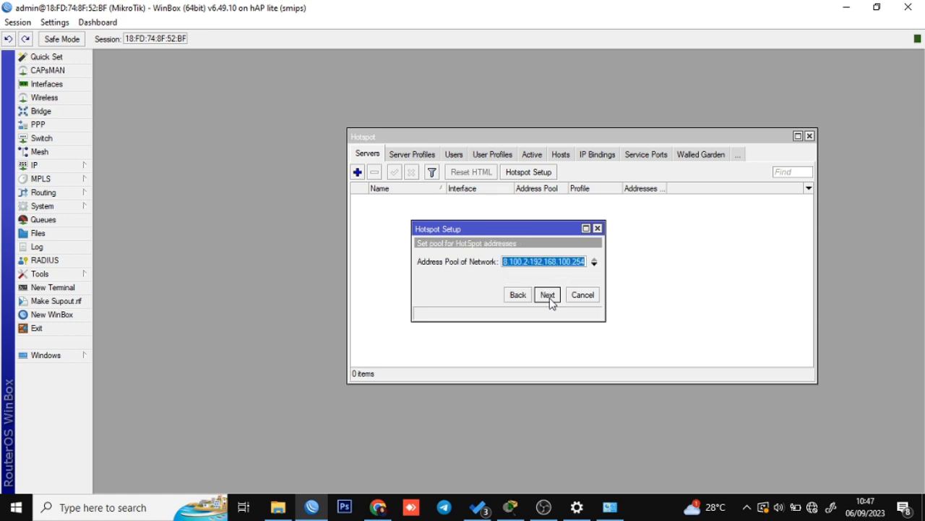
click(531, 263)
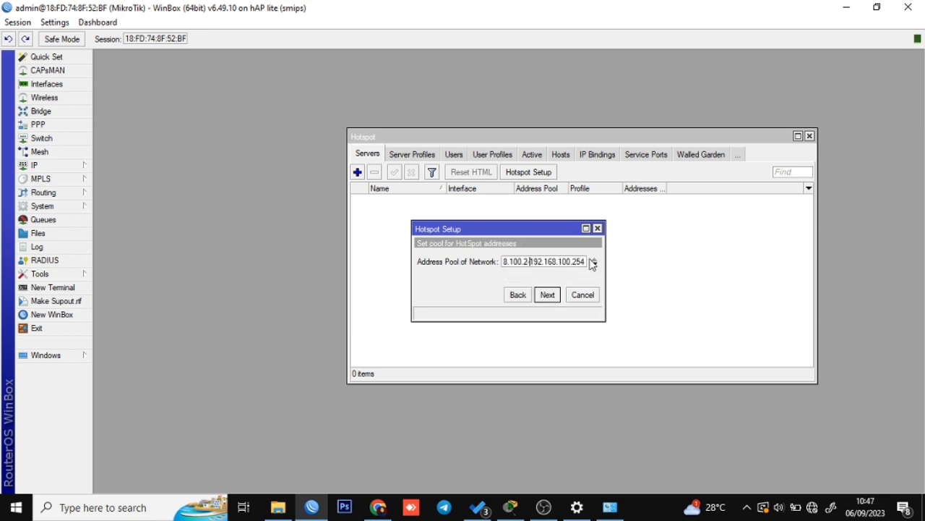
drag(577, 262, 584, 261)
text(00.20)
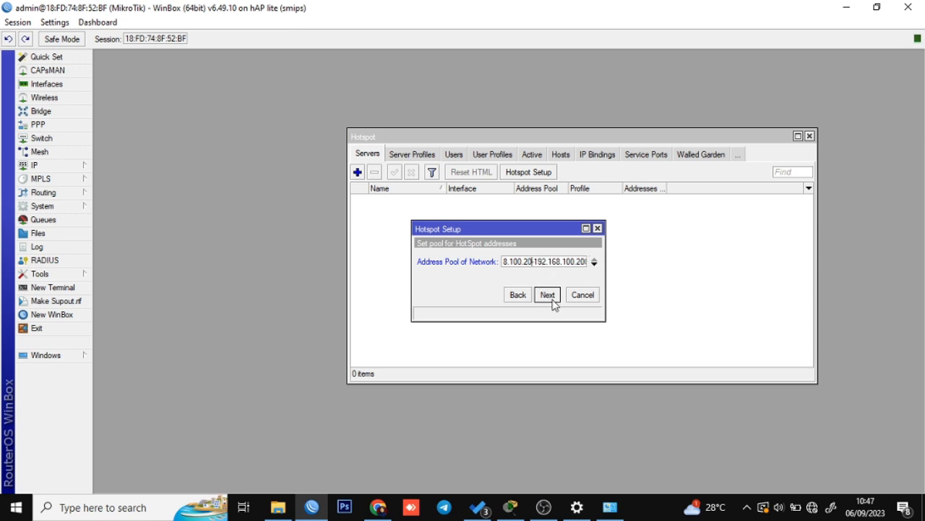
click(534, 261)
drag(526, 263, 599, 262)
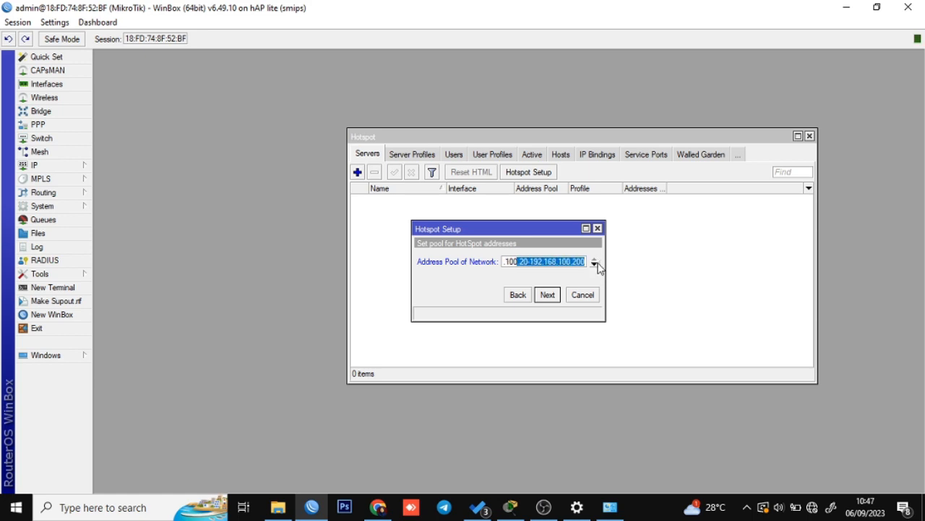
click(574, 263)
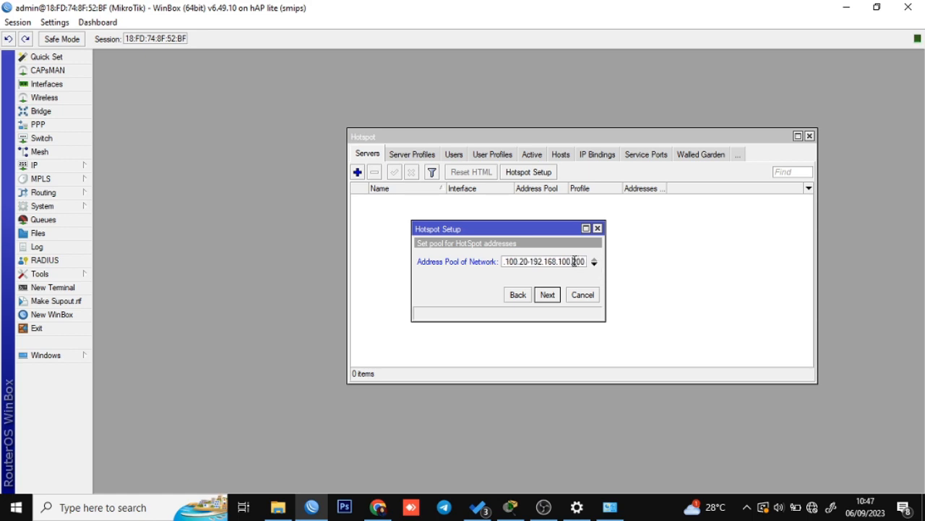
Accept the pool, continue with no certificate and SMTP server 0.0.0.0.
click(549, 296)
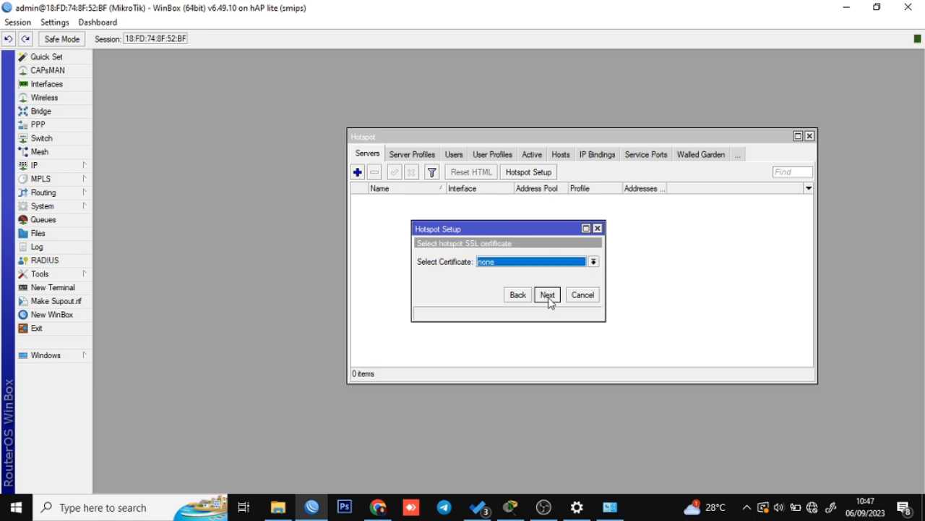
click(549, 296)
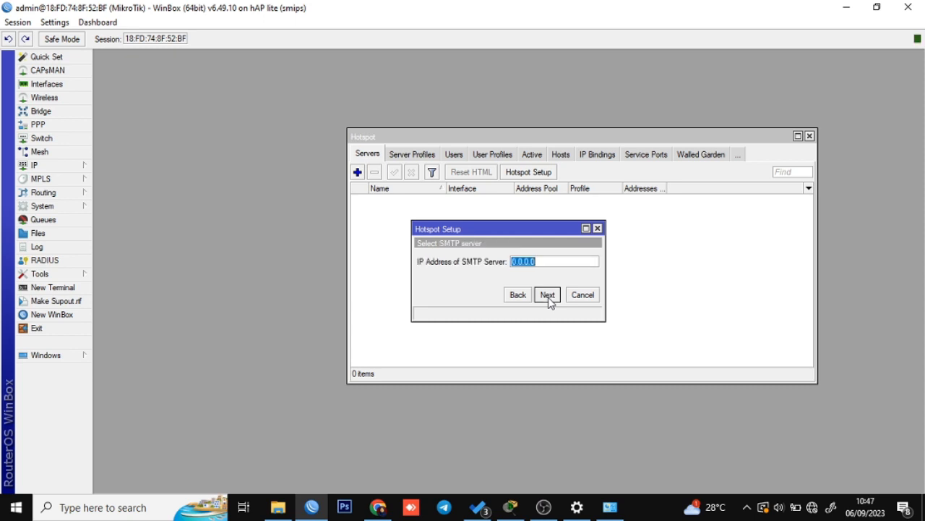
click(549, 296)
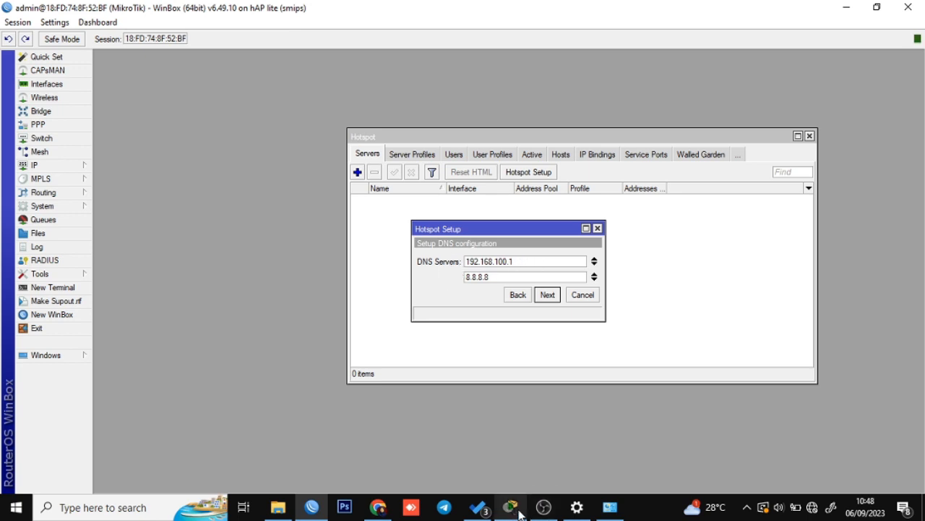
Remove 8.8.8.8 so 192.168.100.1 is the only hotspot DNS server.
mouse_move(519, 514)
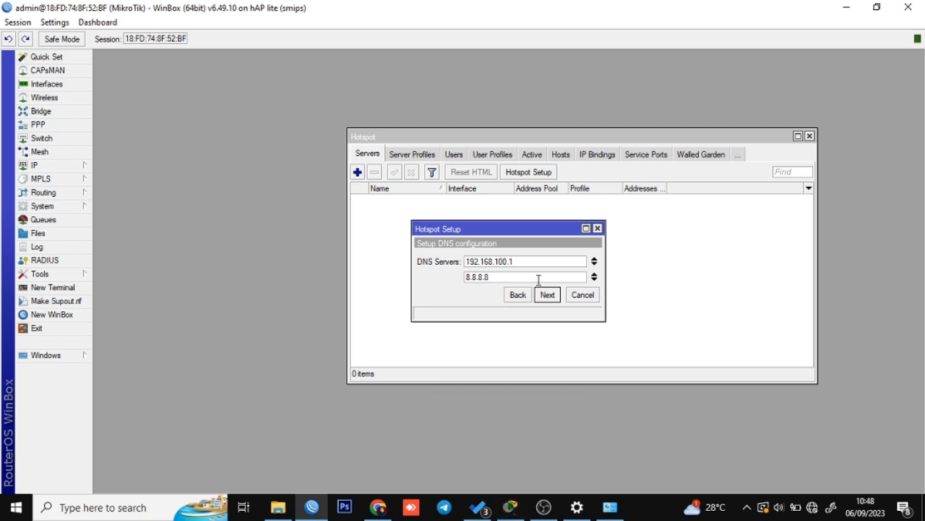
click(596, 277)
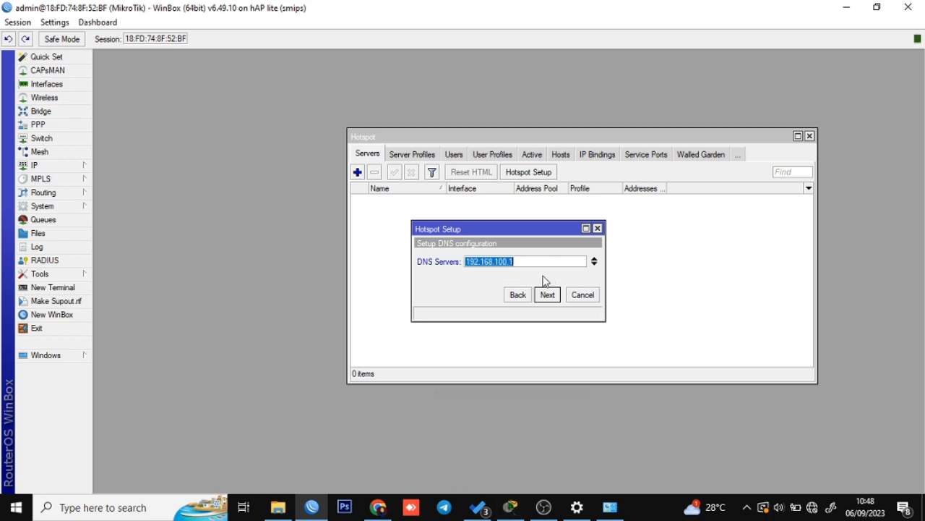
click(531, 264)
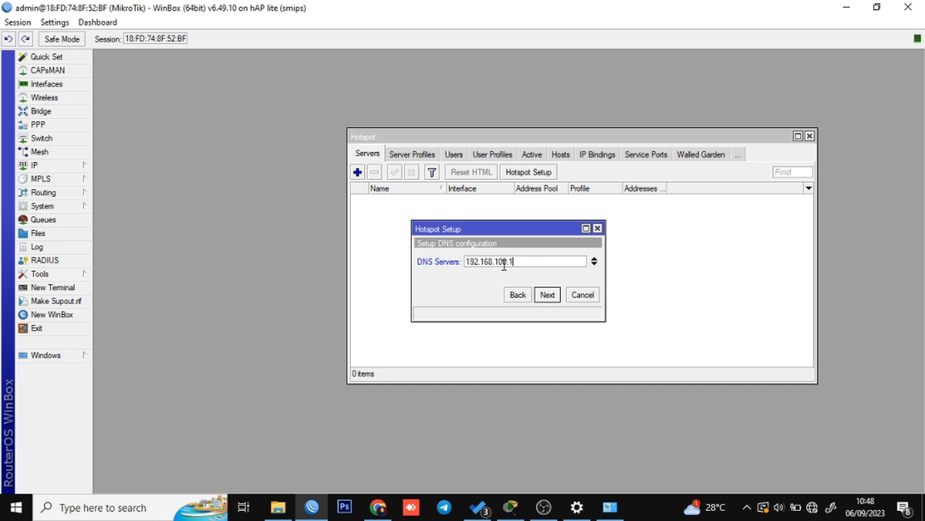
click(548, 295)
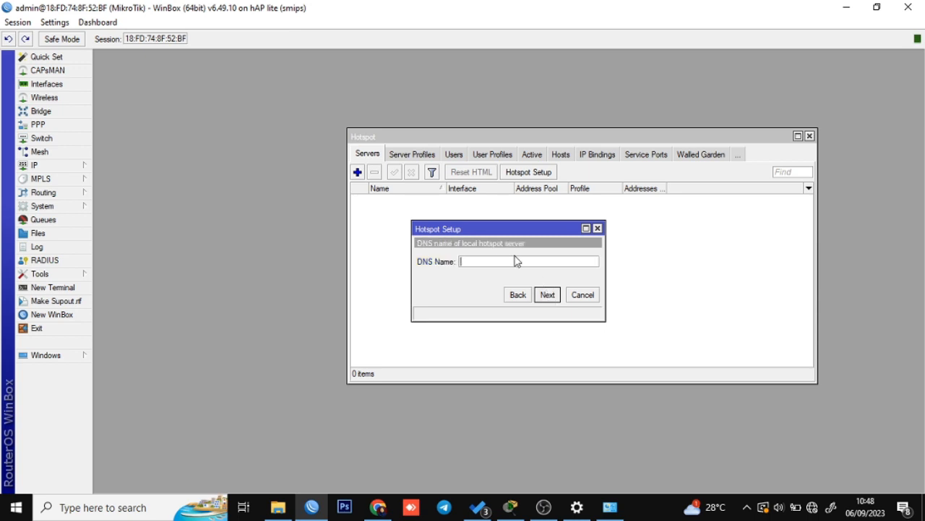
Set DNS name test.com after checking the plan, then accept local user admin to finish.
click(514, 511)
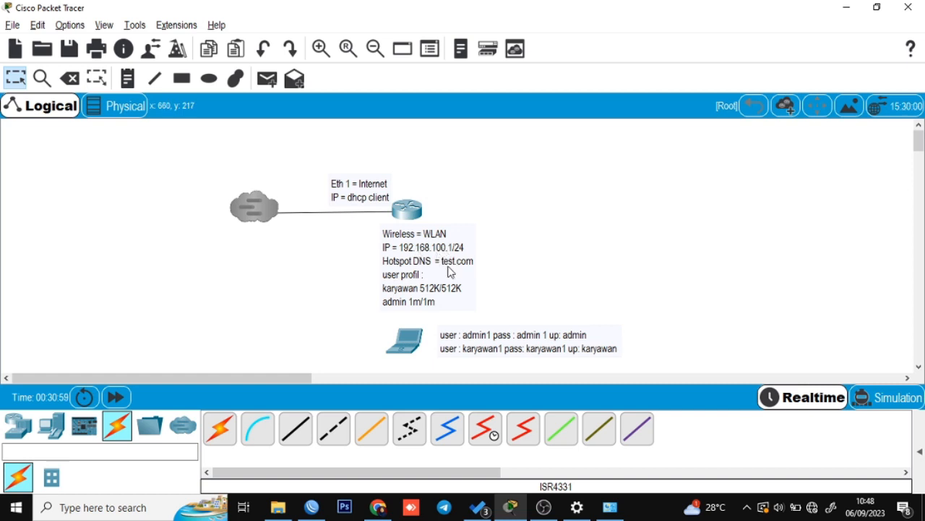
click(514, 512)
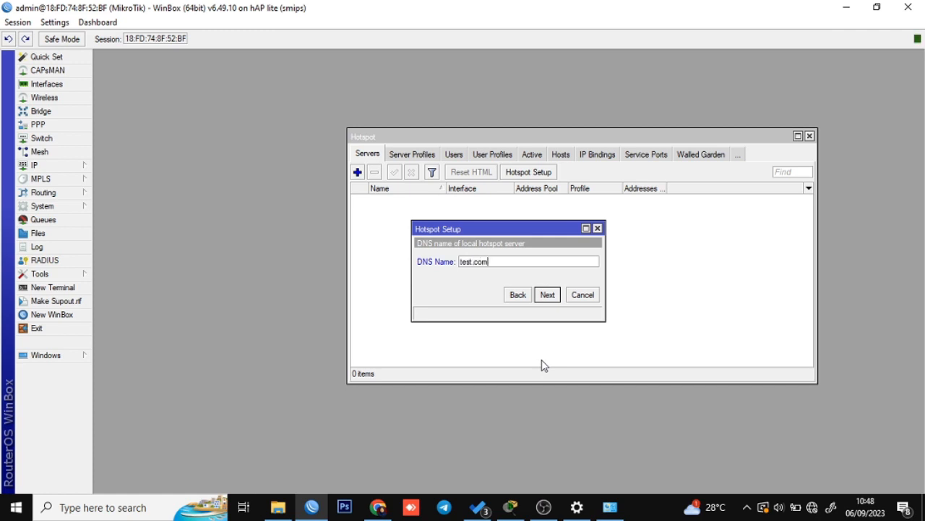
click(547, 295)
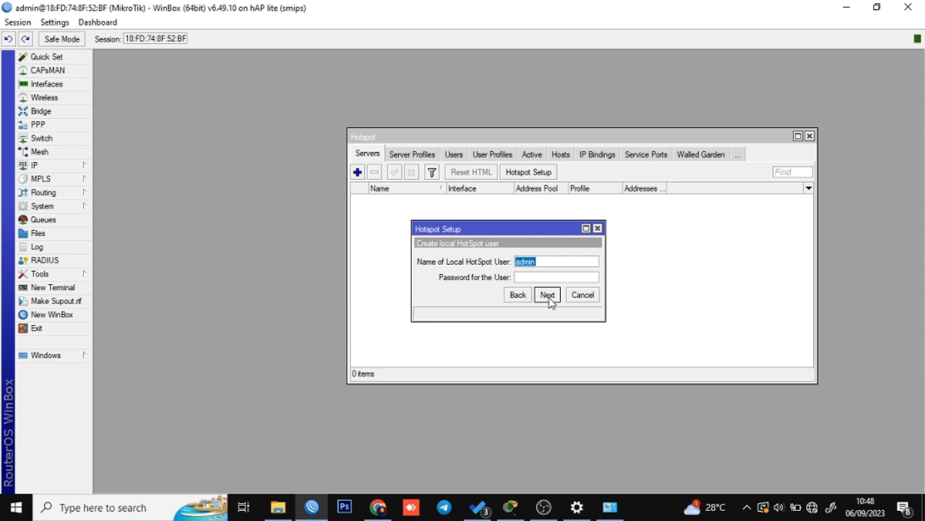
click(547, 295)
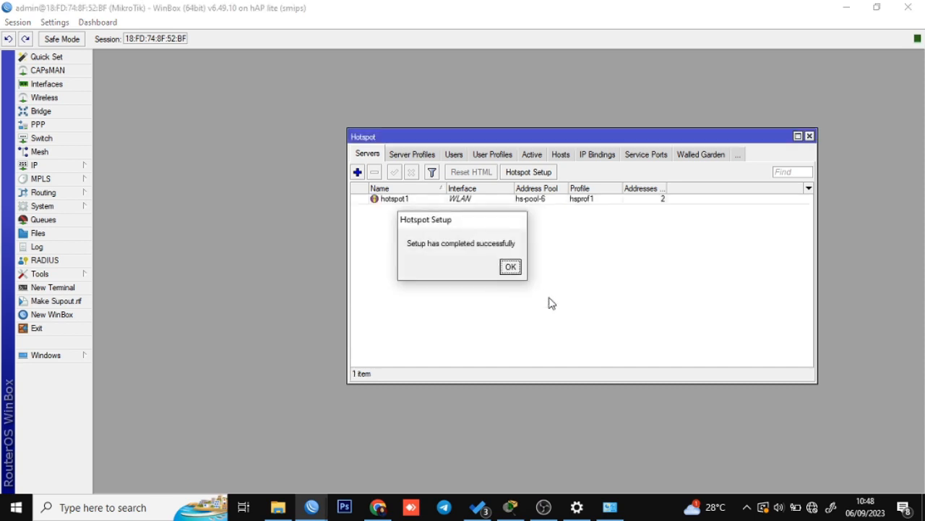
Dismiss the completion message and verify in IP > Pool that hs-pool-6 spans 192.168.100.20–192.168.100.200.
click(510, 268)
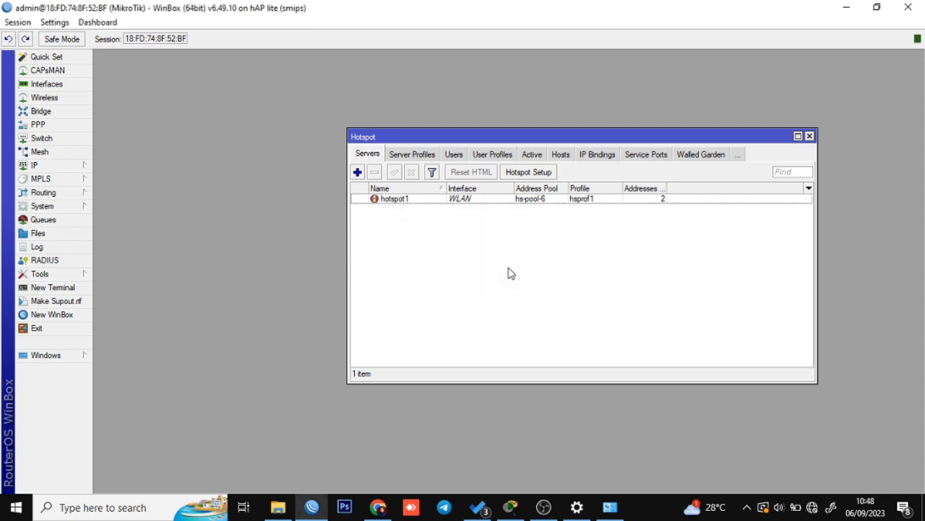
click(52, 168)
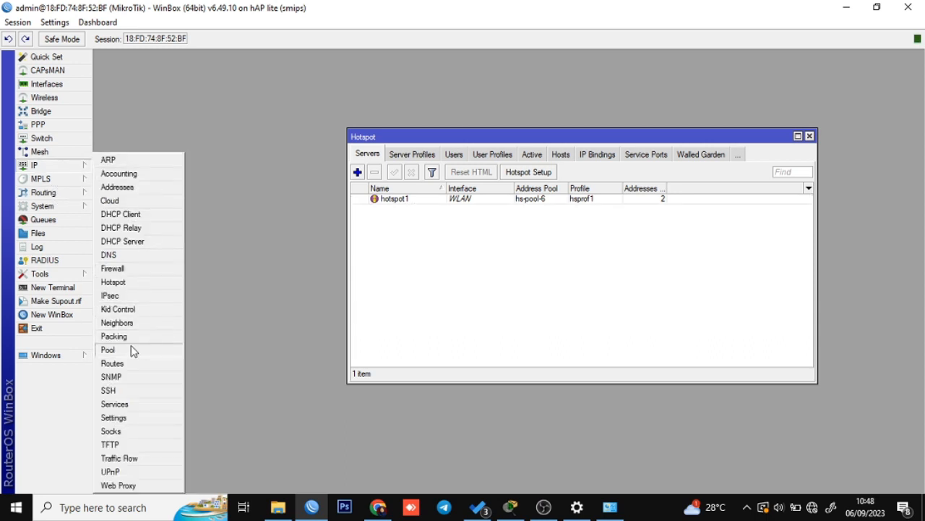
click(108, 350)
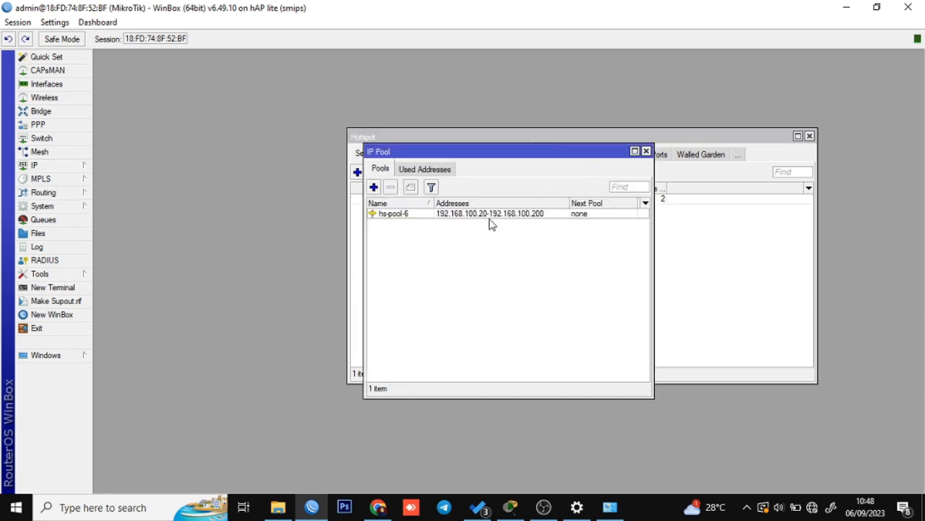
drag(467, 156, 214, 224)
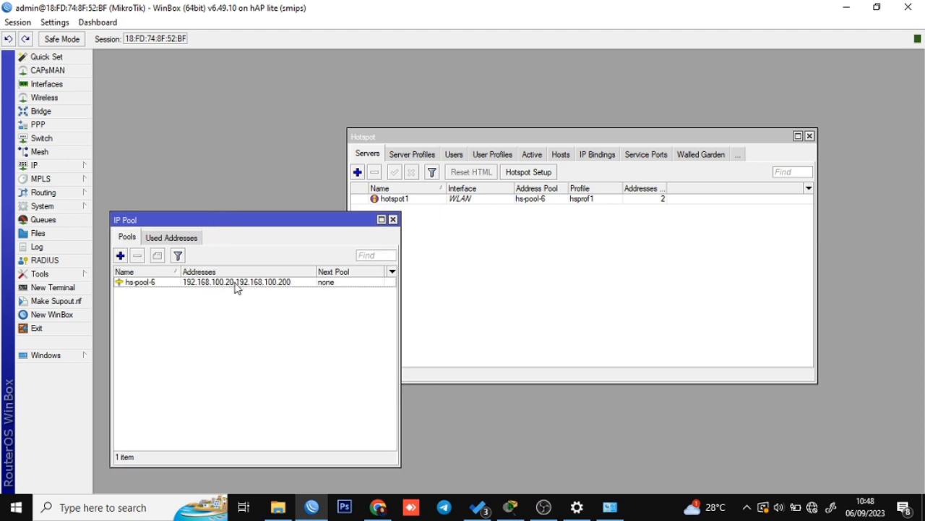
click(281, 287)
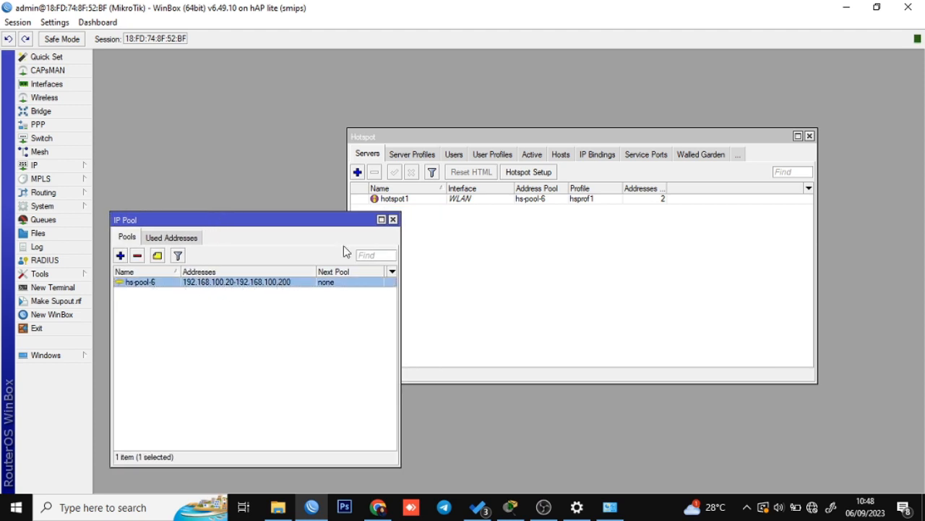
click(556, 202)
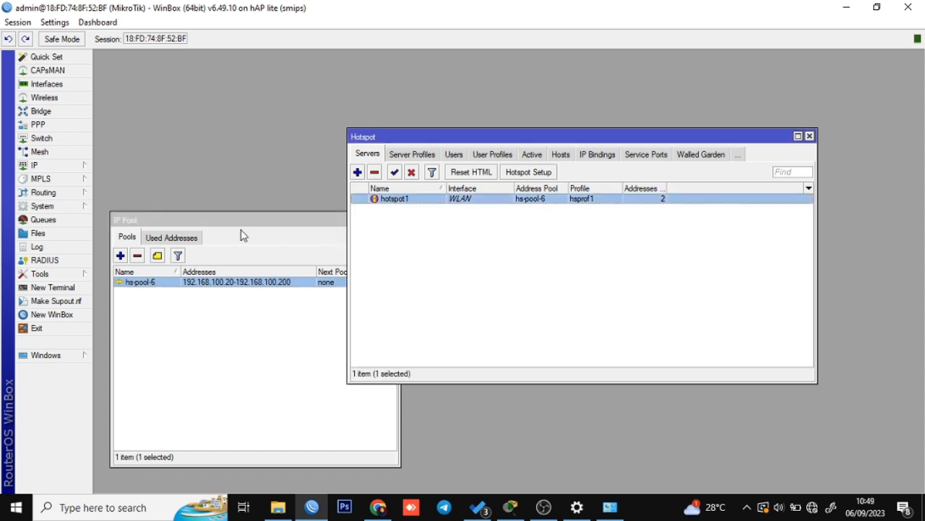
click(243, 233)
click(393, 219)
click(427, 227)
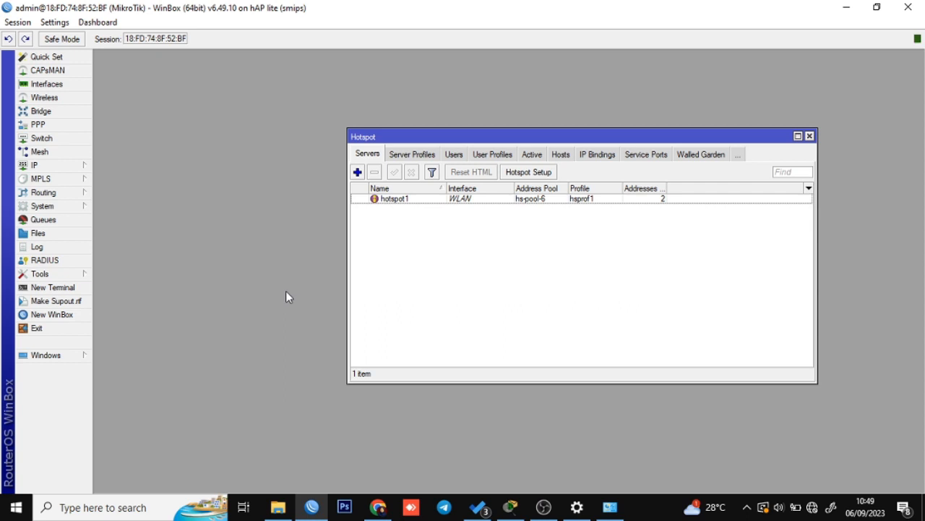
Connect the laptop to the open 'test' Wi-Fi network and return to Network Connections.
click(812, 506)
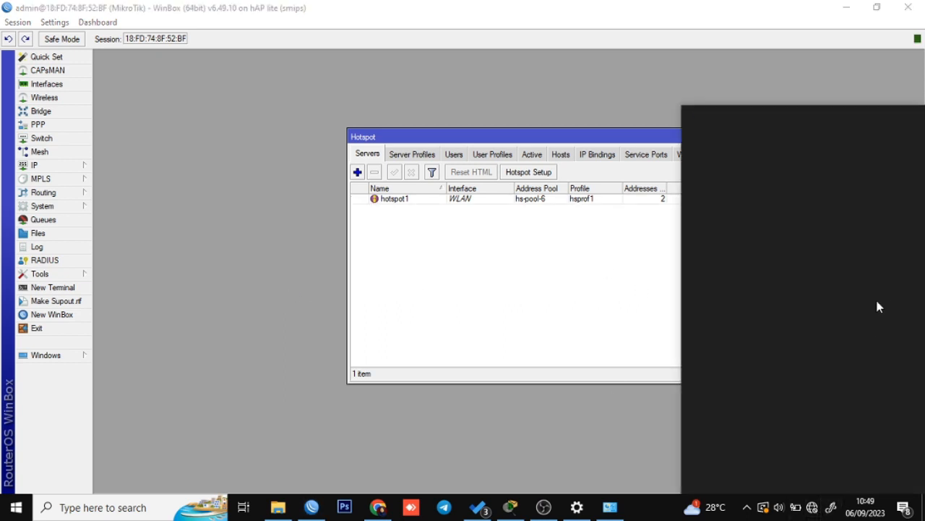
click(838, 254)
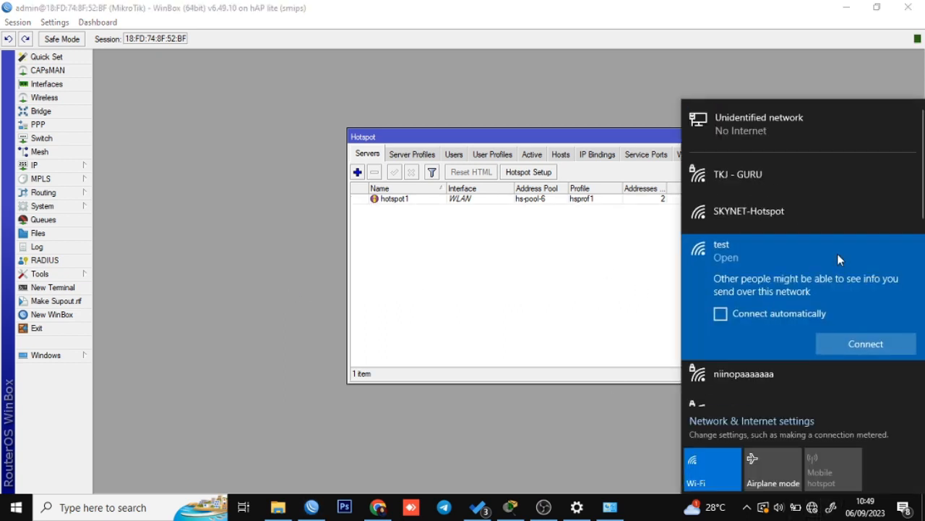
click(895, 352)
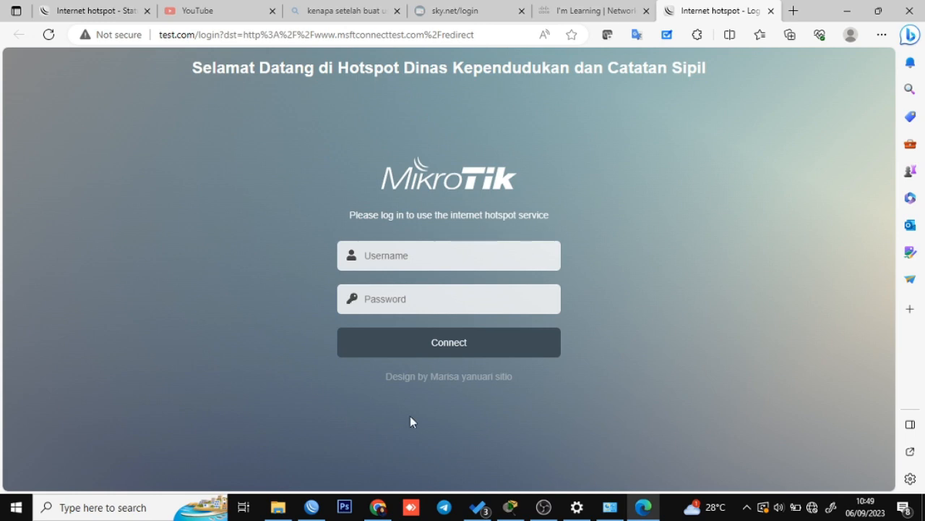
click(609, 508)
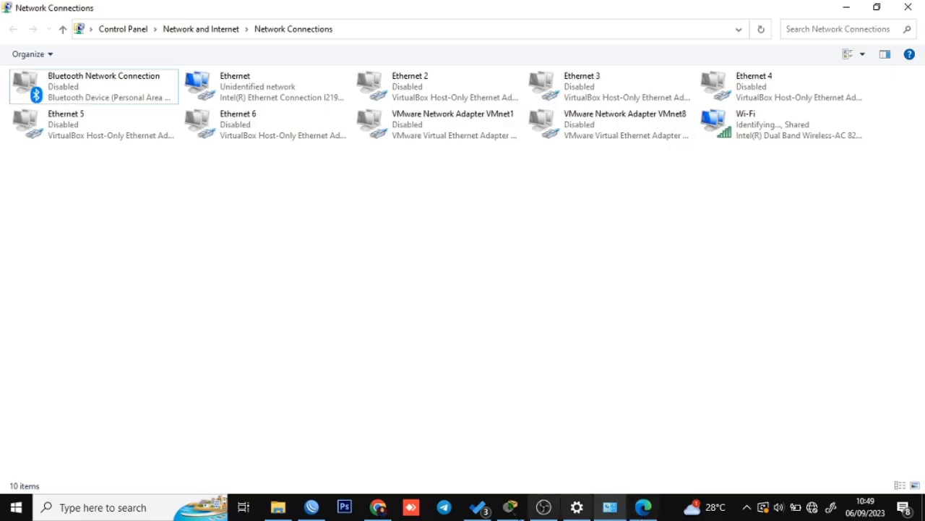
Open Command Prompt from the Run box and run ipconfig.
click(643, 507)
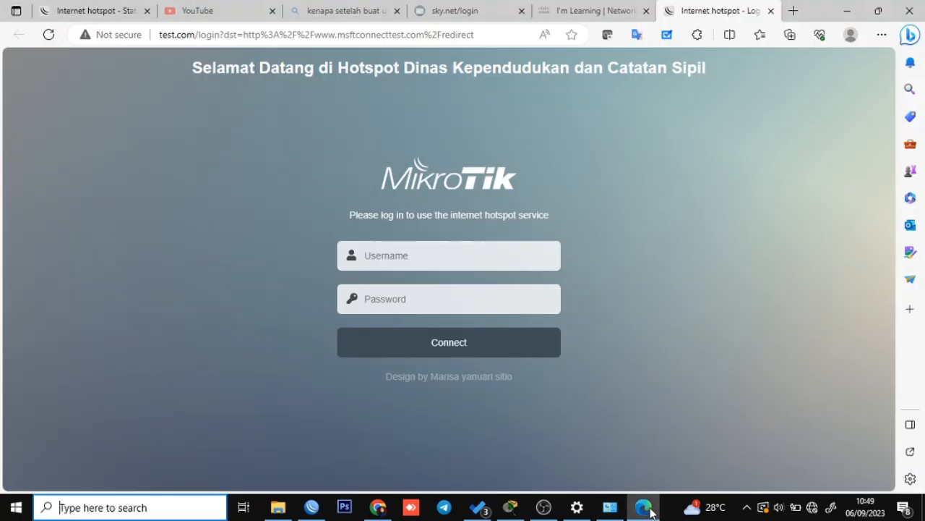
key(super)
key(super+r)
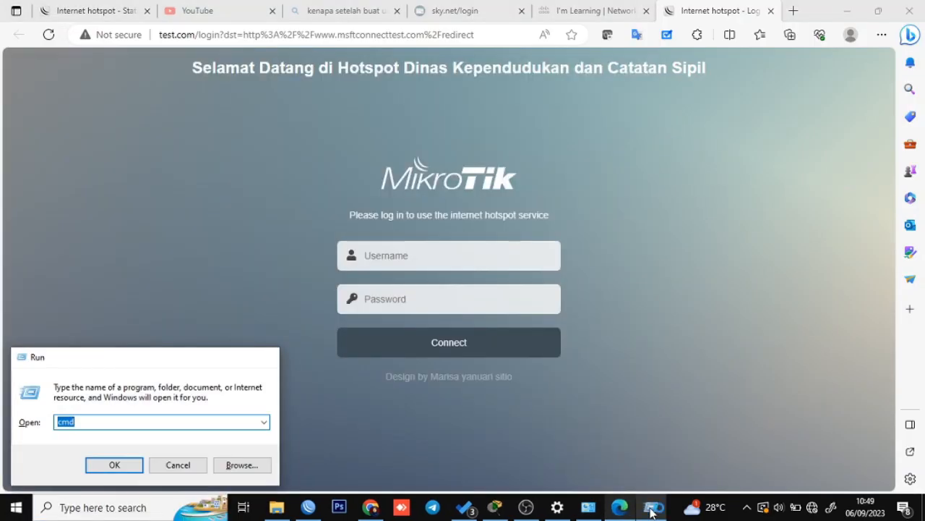
key(Return)
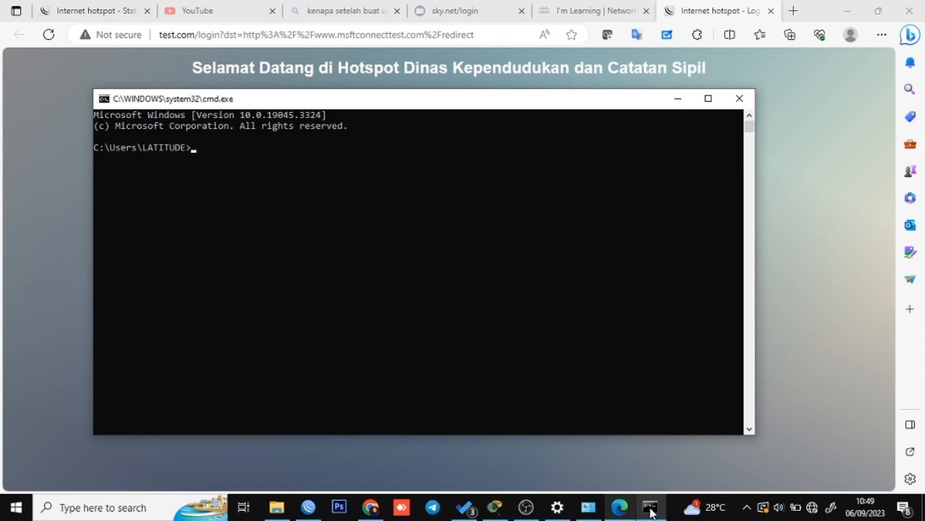
text(ipcoon)
text(nfig)
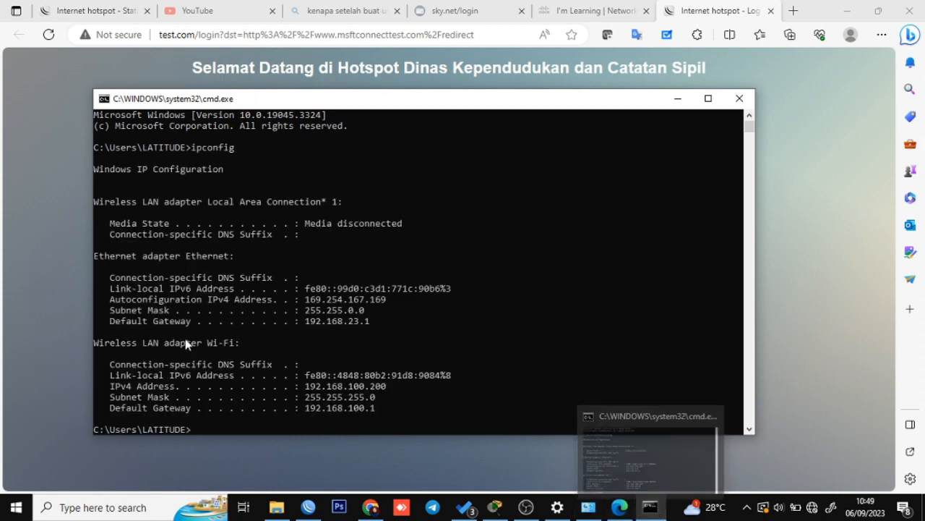
Highlight the Wi-Fi IPv4 address 192.168.100.200 in the output, then bring back the login page.
scroll(266, 334, down, 1)
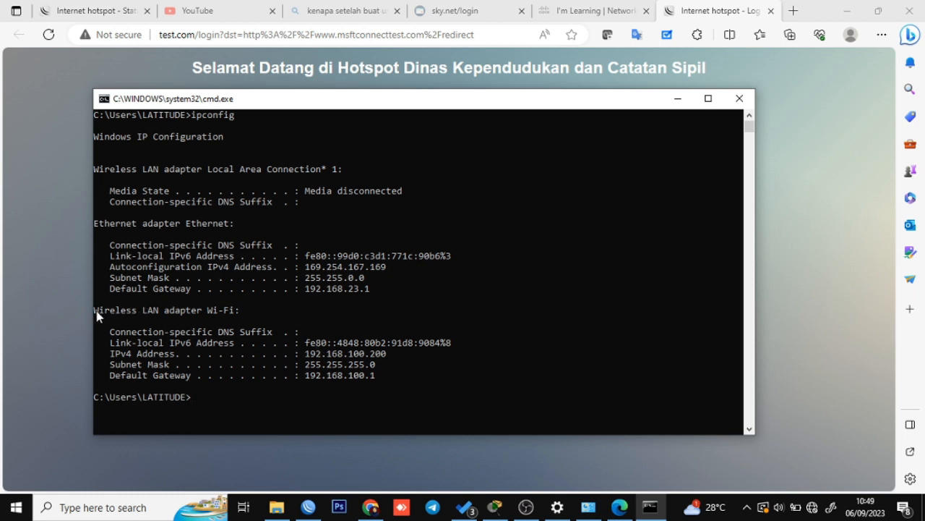
drag(96, 312, 160, 314)
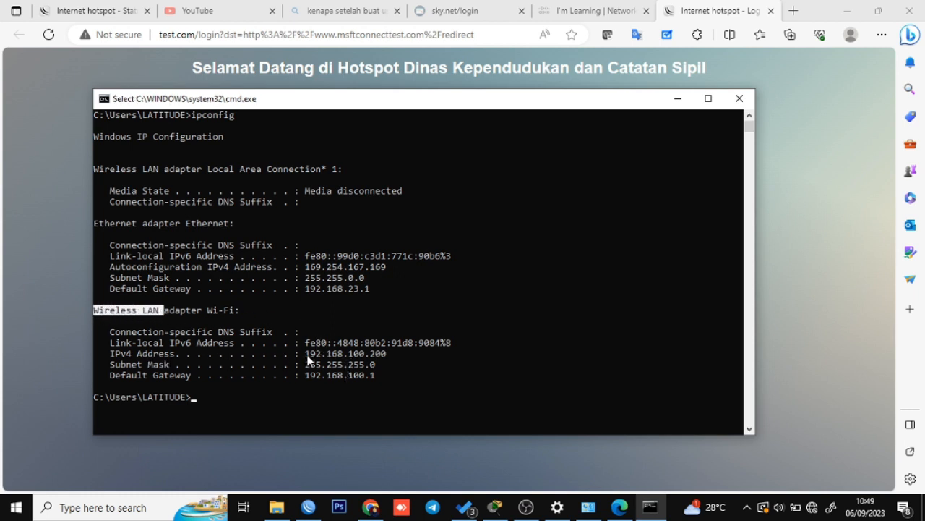
drag(389, 355, 308, 356)
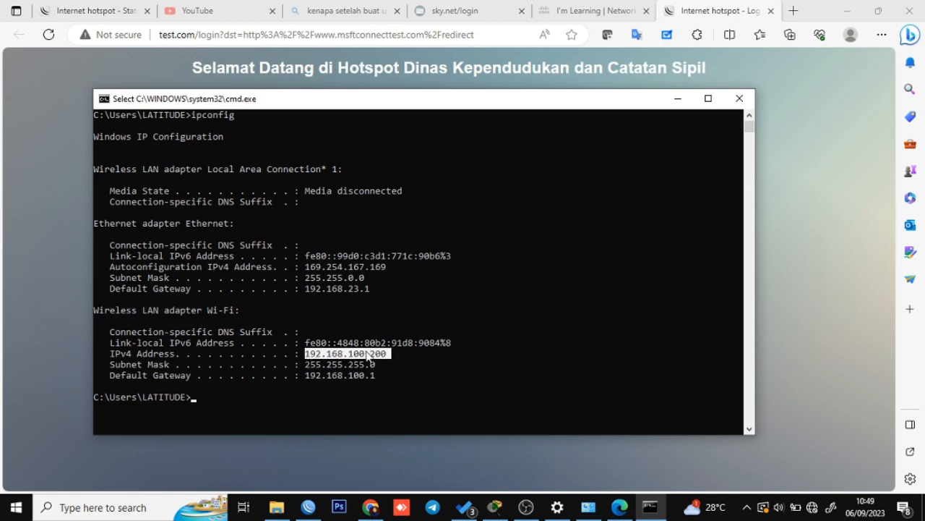
click(400, 363)
drag(388, 355, 306, 357)
click(49, 235)
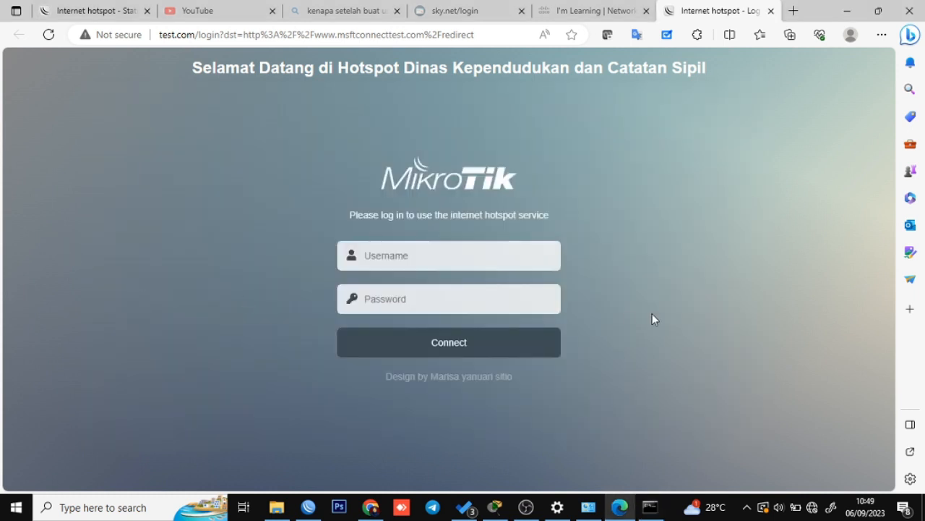
Log in on the test.com hotspot page with username admin, then open a new browser tab.
click(399, 254)
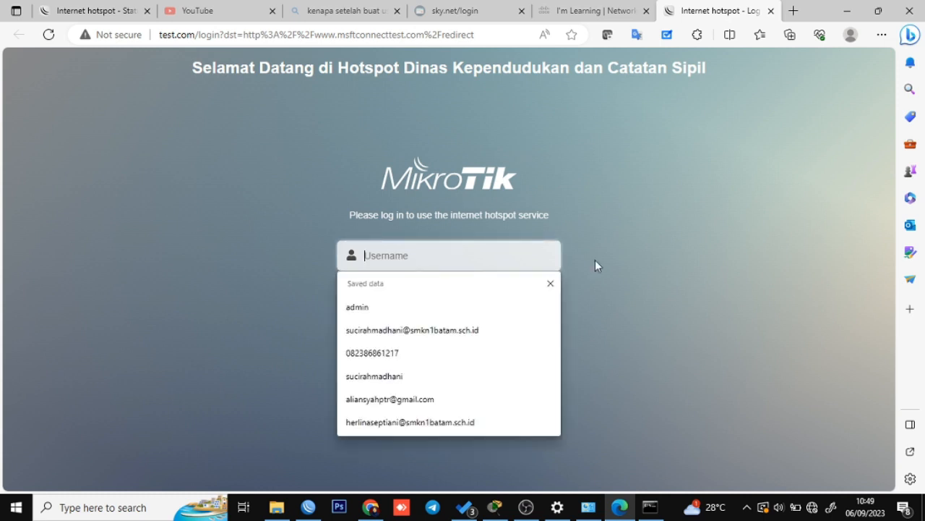
click(612, 186)
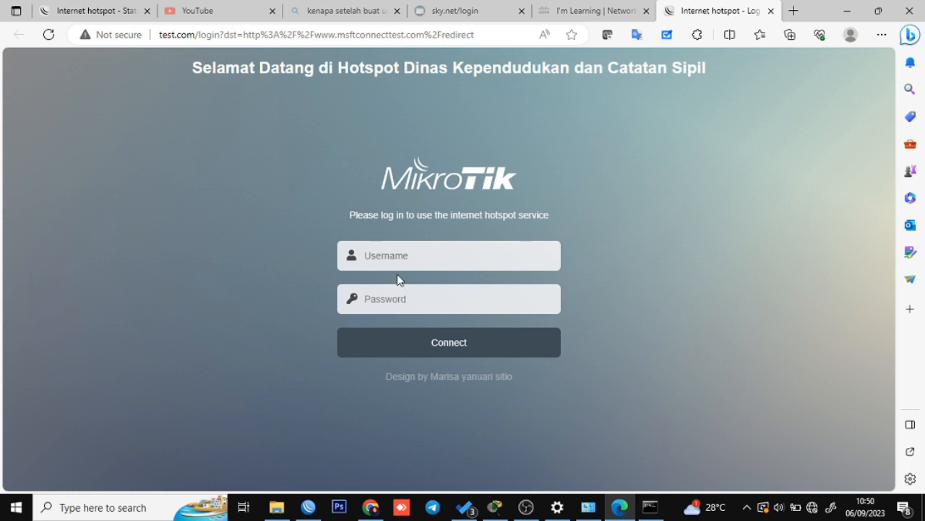
click(418, 260)
text(admin)
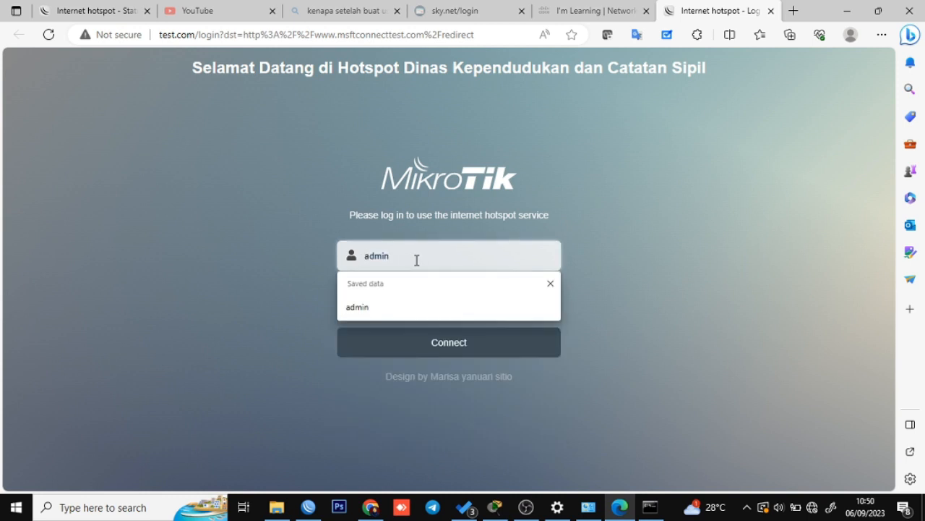
click(402, 309)
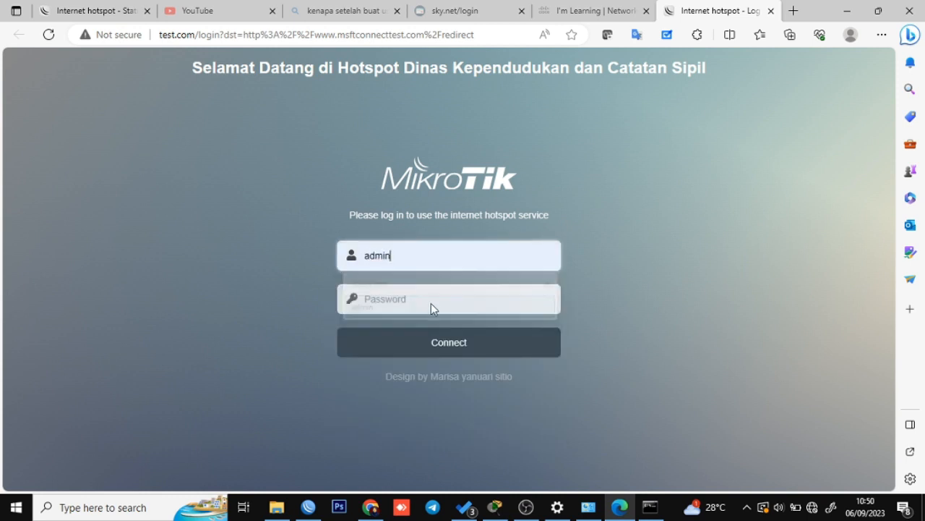
click(497, 343)
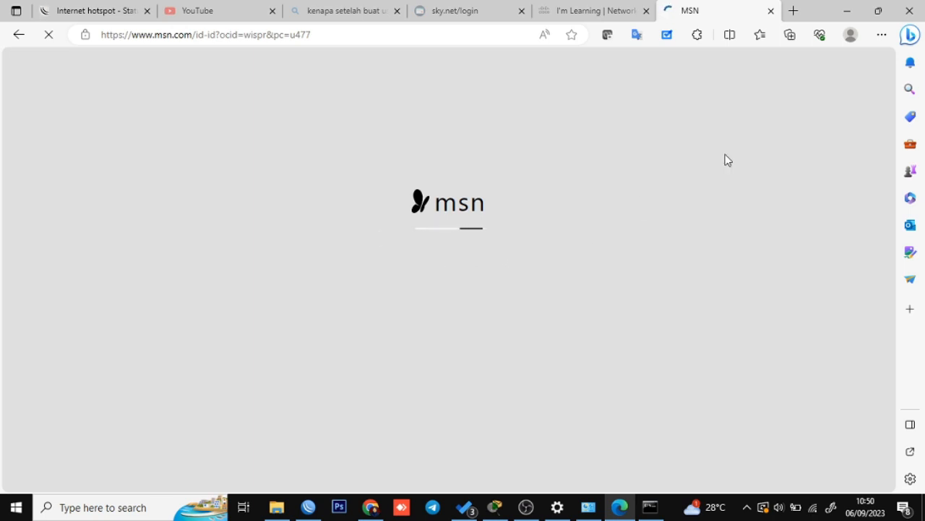
click(794, 11)
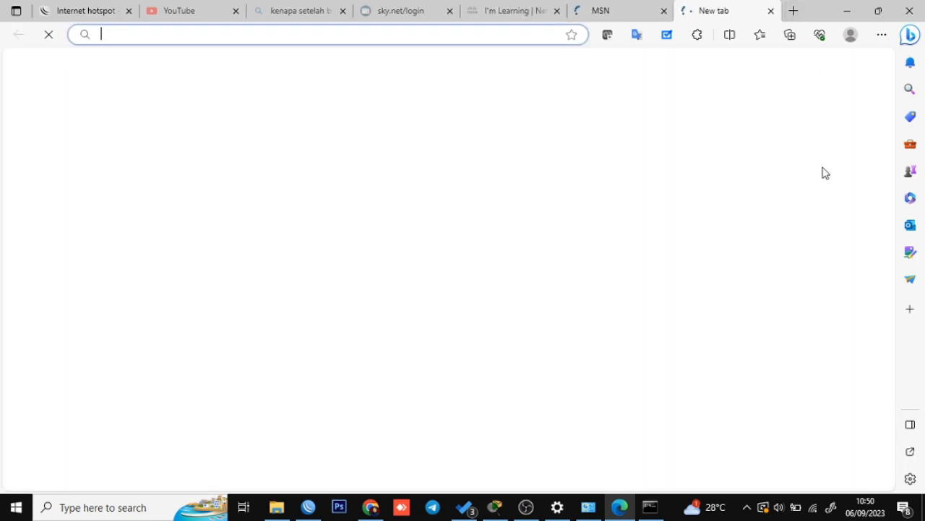
Load youtube.com by typing 'you' in the address bar.
click(495, 506)
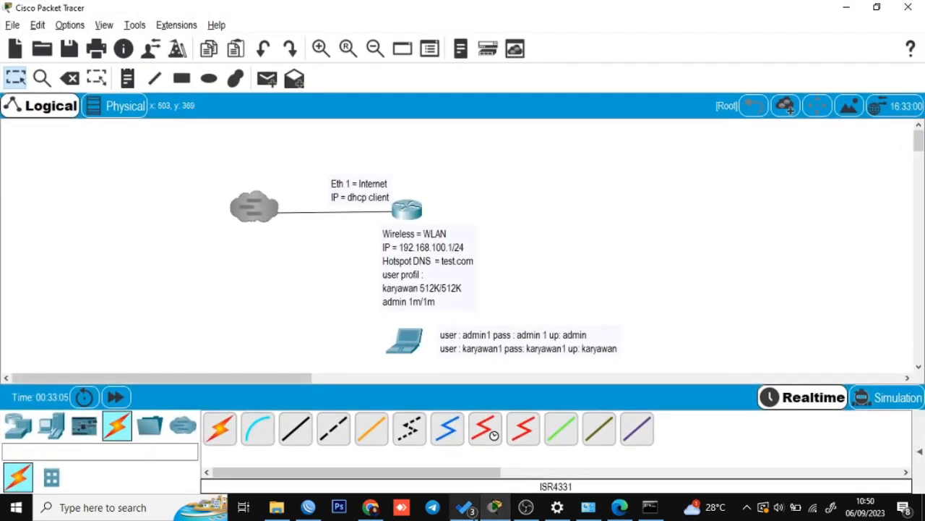
click(503, 510)
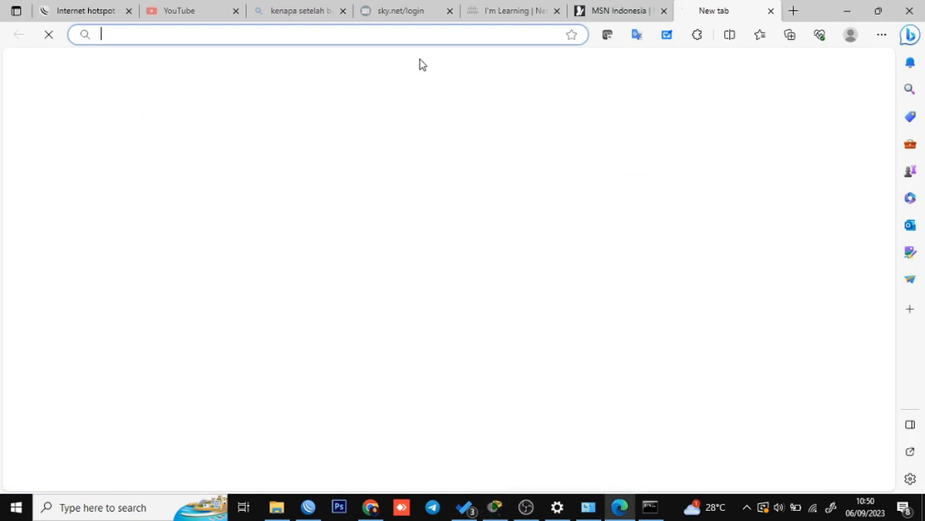
text(you)
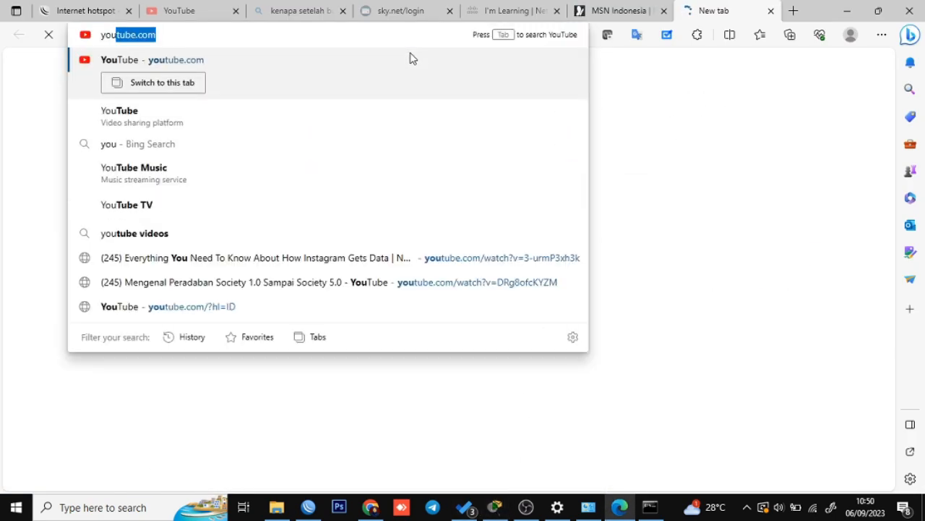
key(Return)
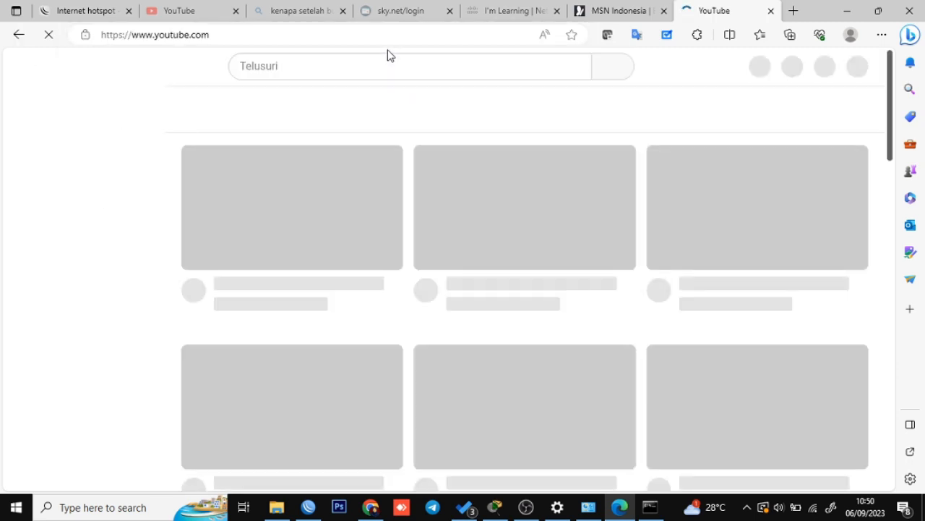
scroll(439, 165, down, 2)
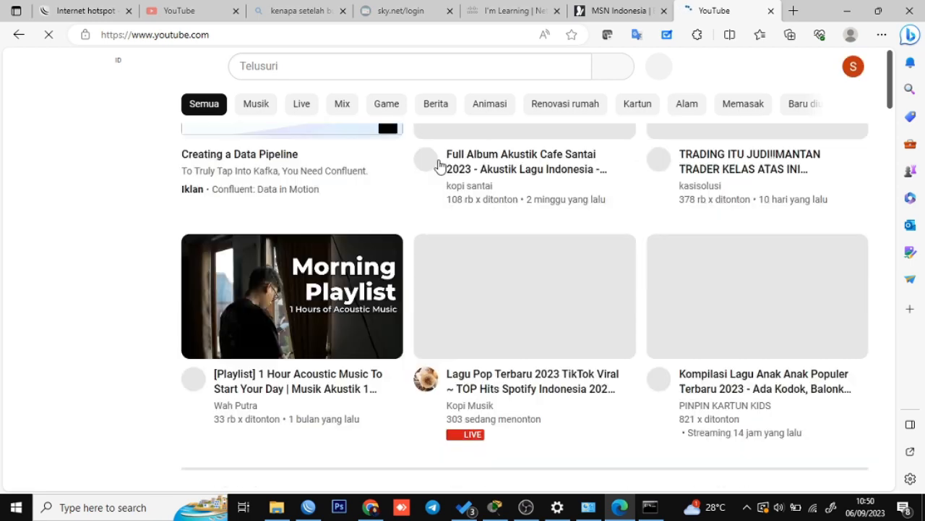
scroll(440, 165, down, 5)
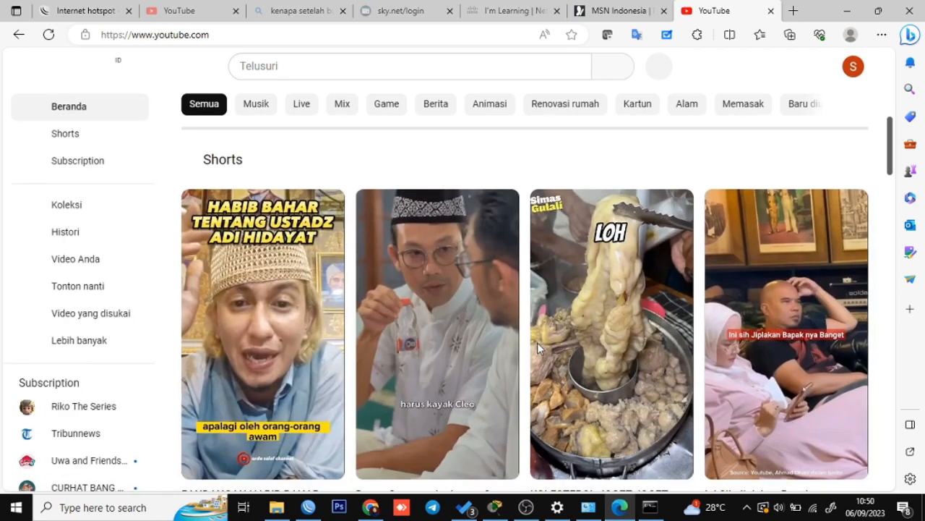
Run ping 8.8.8.8 in Command Prompt and confirm four replies with 0% loss.
click(650, 507)
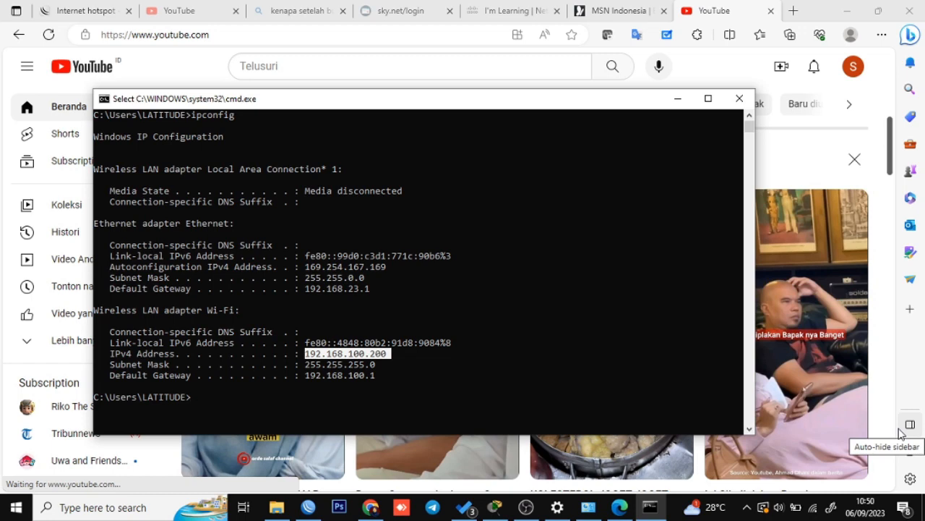
text(ping 8.8.8.8)
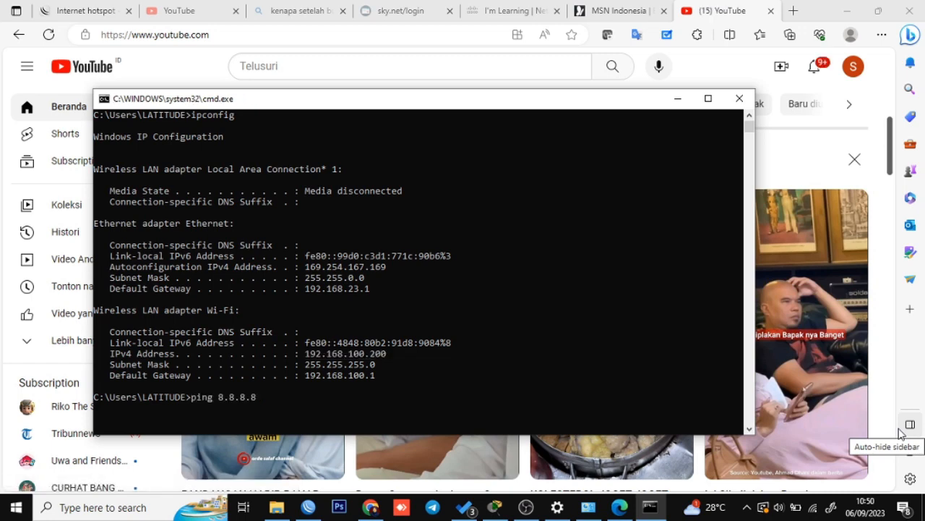
key(Return)
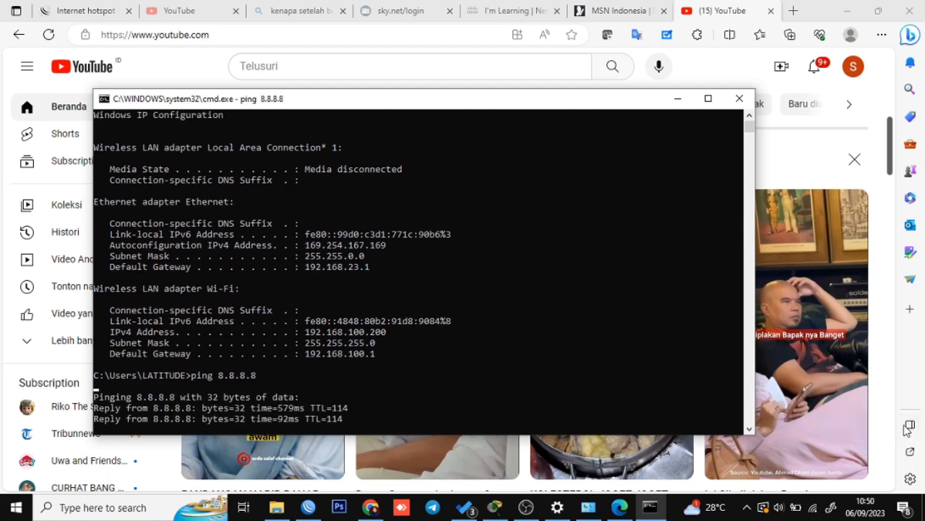
key(Return)
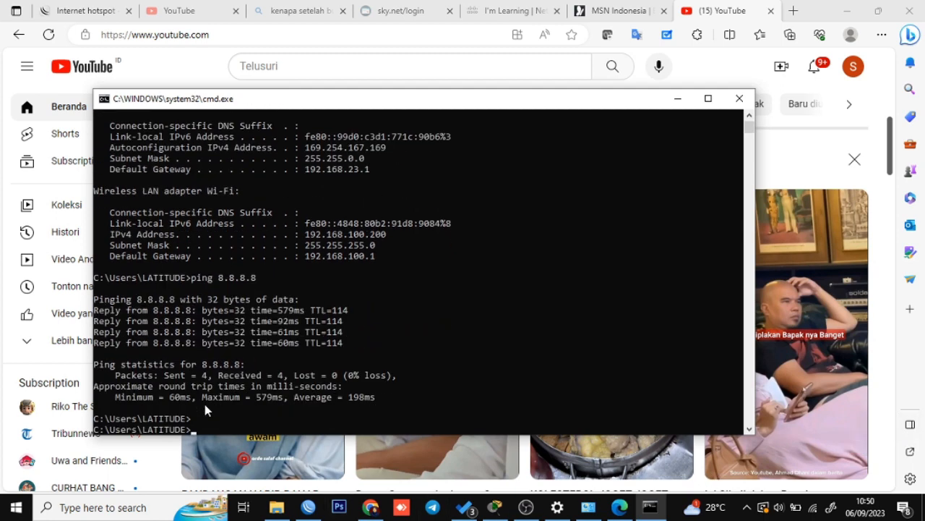
click(205, 404)
right_click(204, 405)
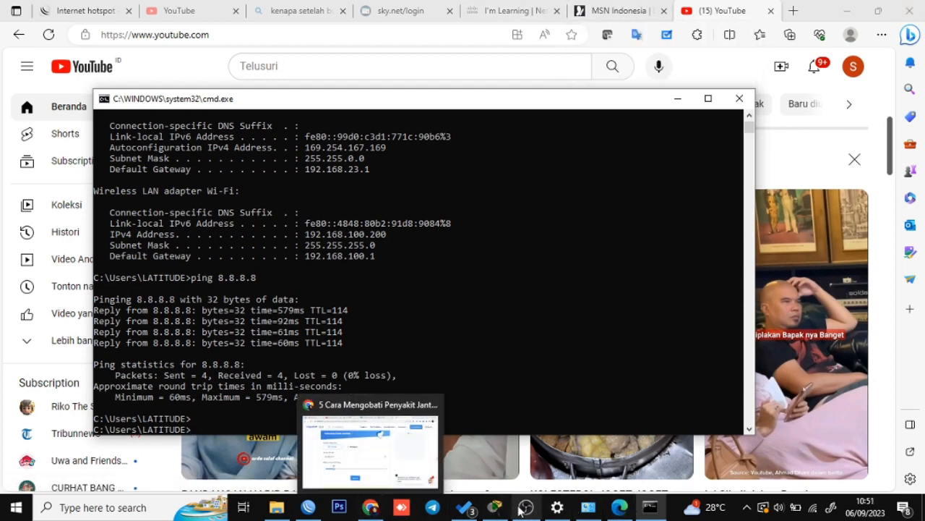
click(462, 449)
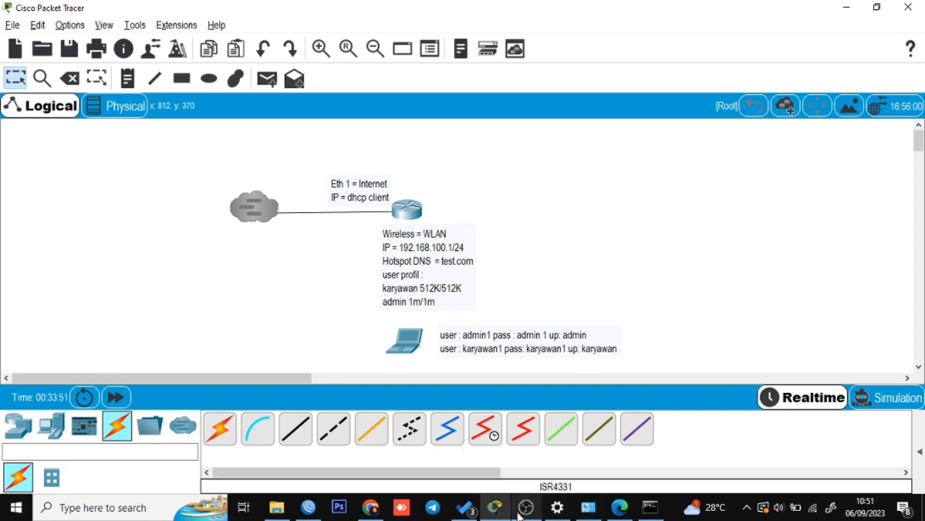
Maximize the WinBox Hotspot window and view the User Profiles tab, showing only default.
click(319, 513)
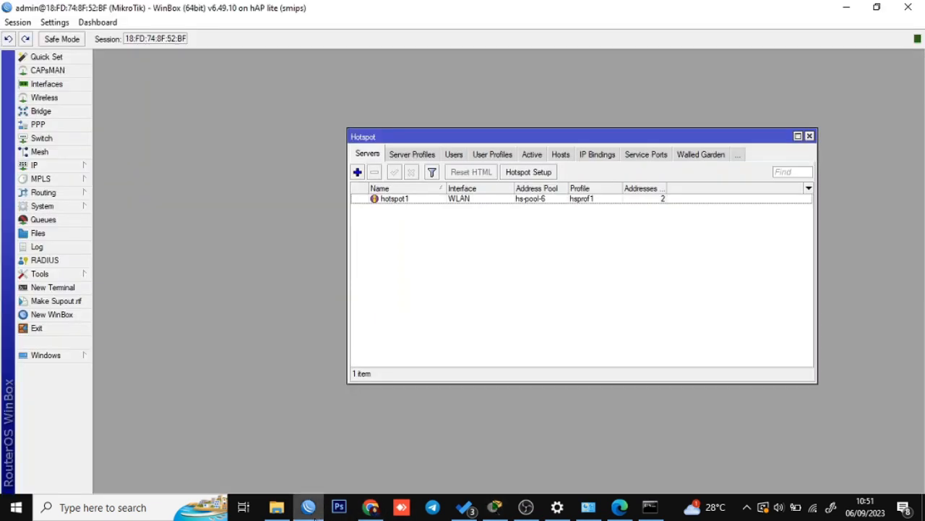
click(474, 203)
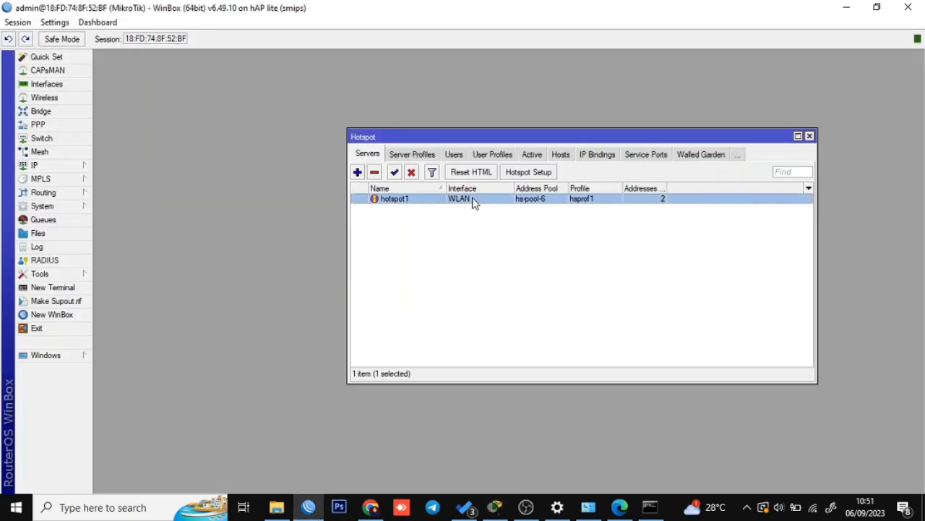
click(798, 136)
click(273, 196)
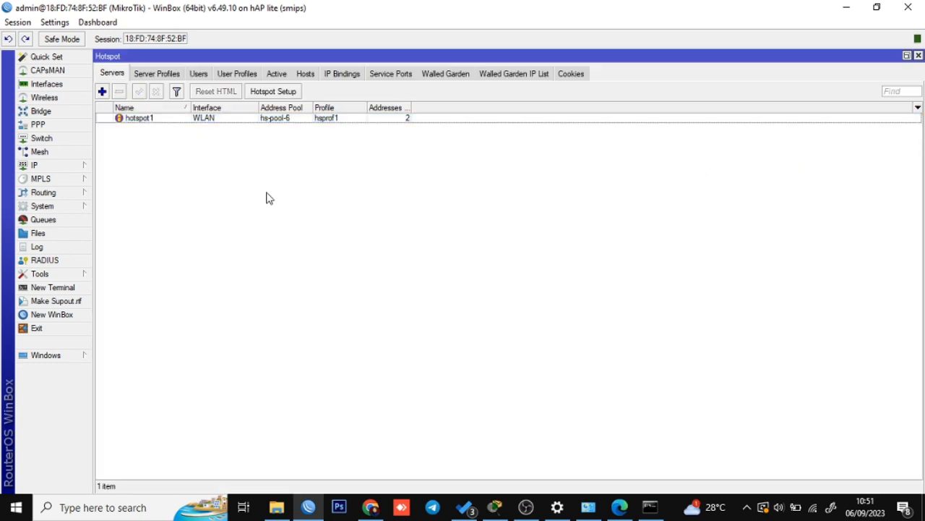
click(230, 75)
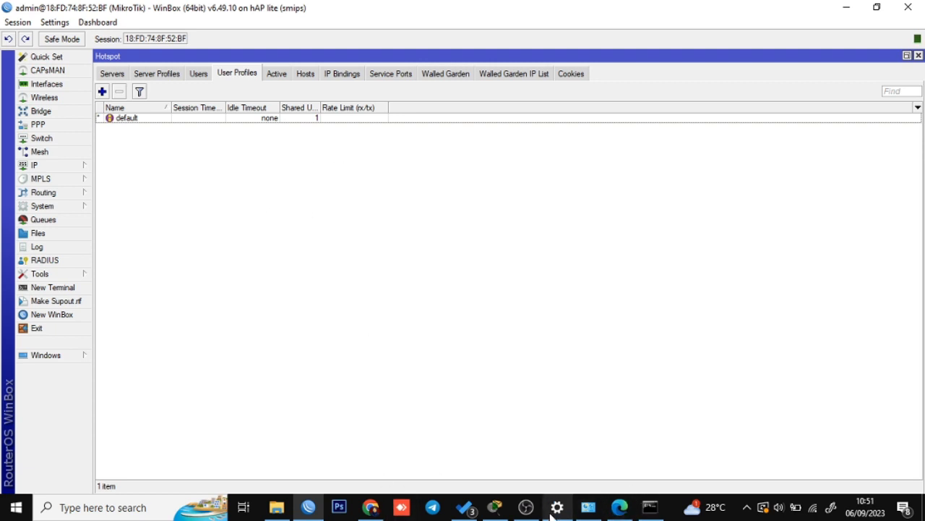
click(498, 510)
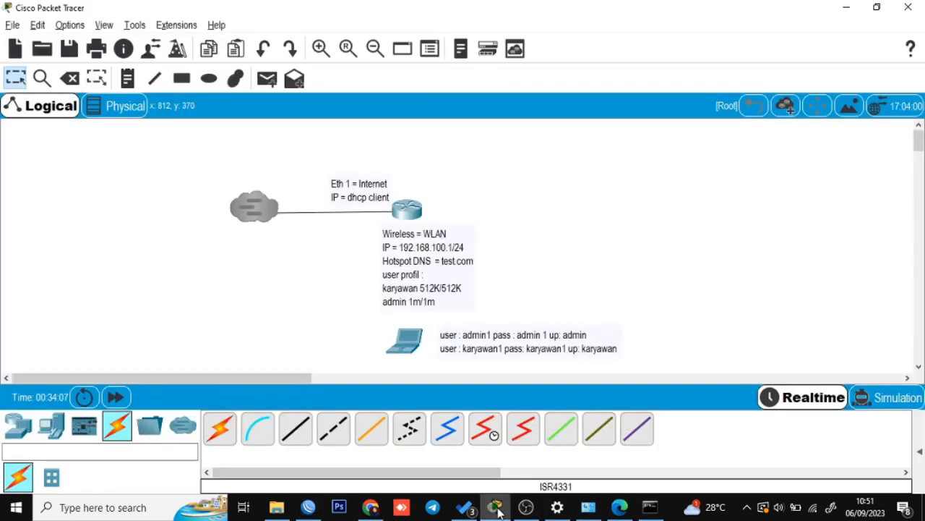
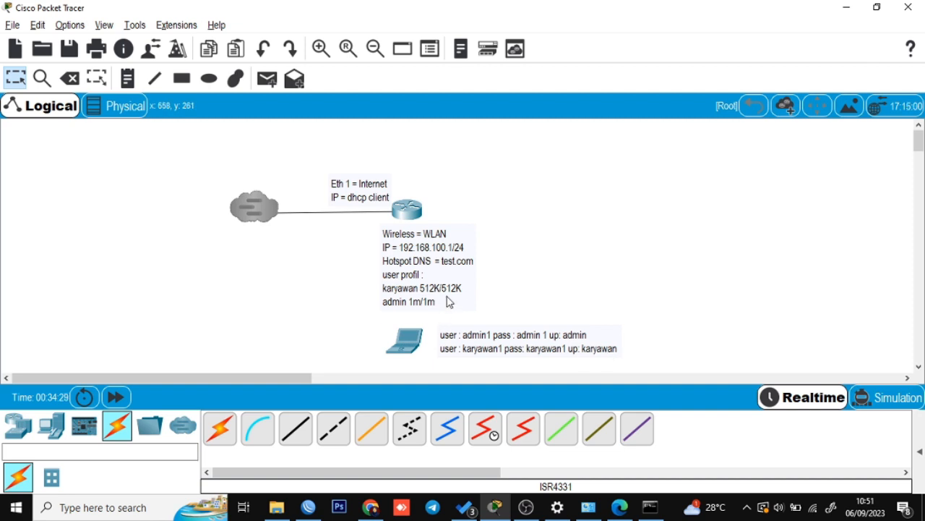
Add a 'karyawan' user profile using address pool hs-pool-6 with a 512k/512k rate limit.
key(alt+Tab)
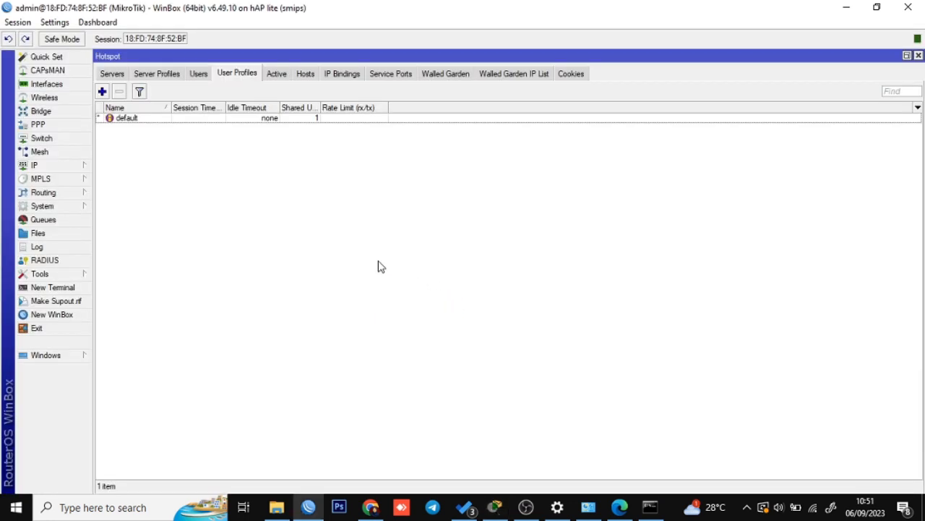
click(102, 91)
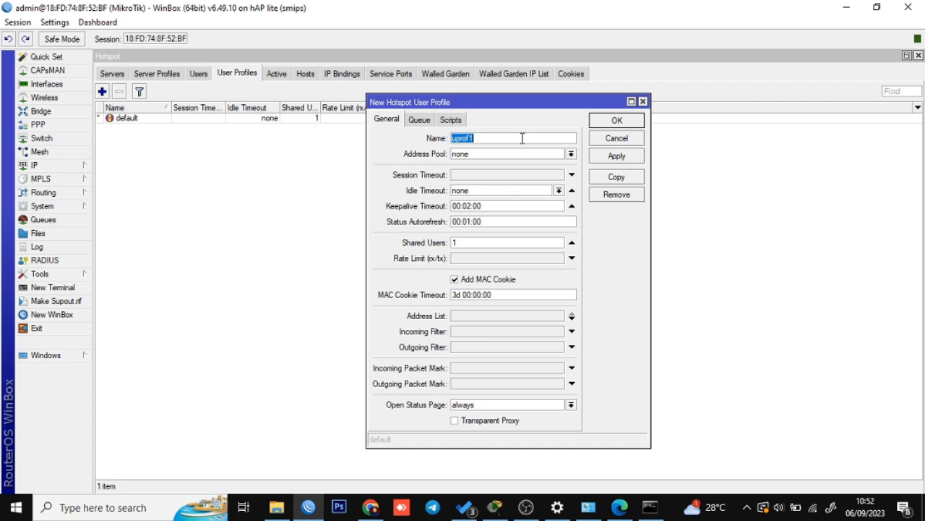
text(karyawan)
click(502, 155)
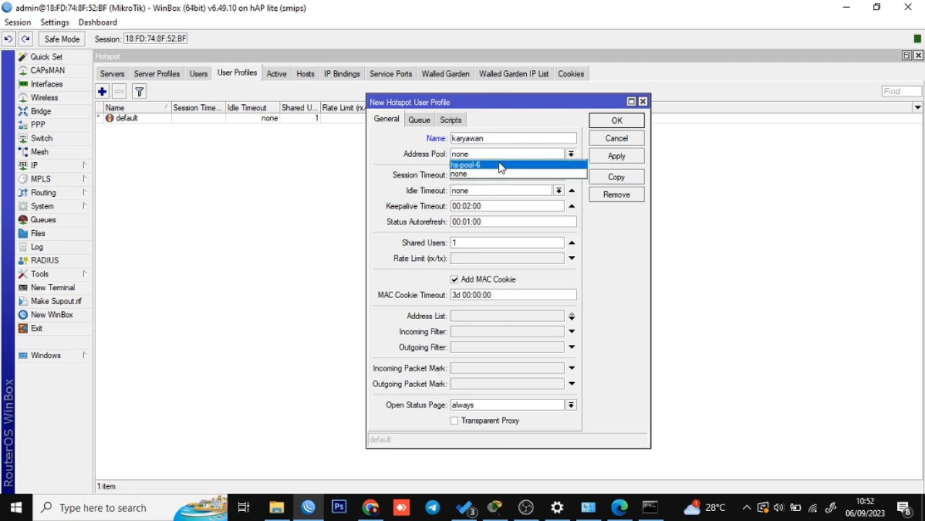
click(501, 165)
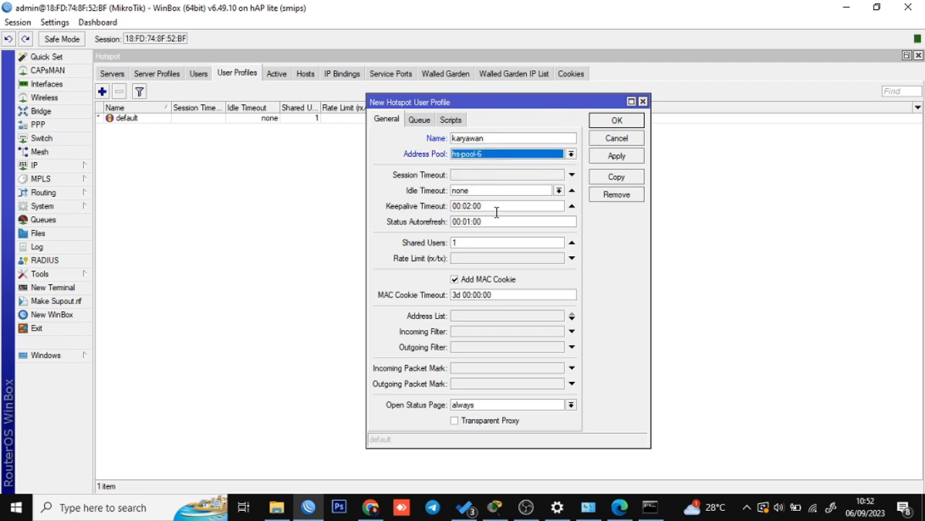
click(486, 260)
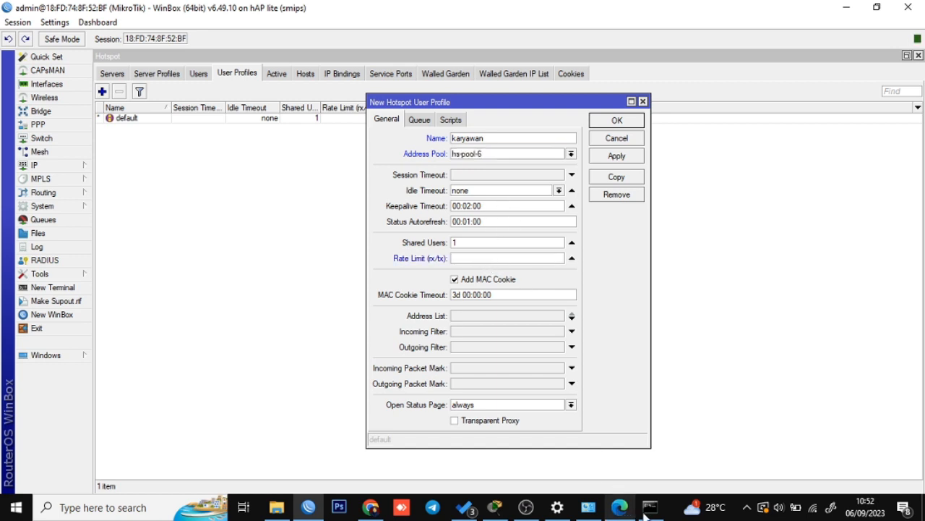
click(494, 506)
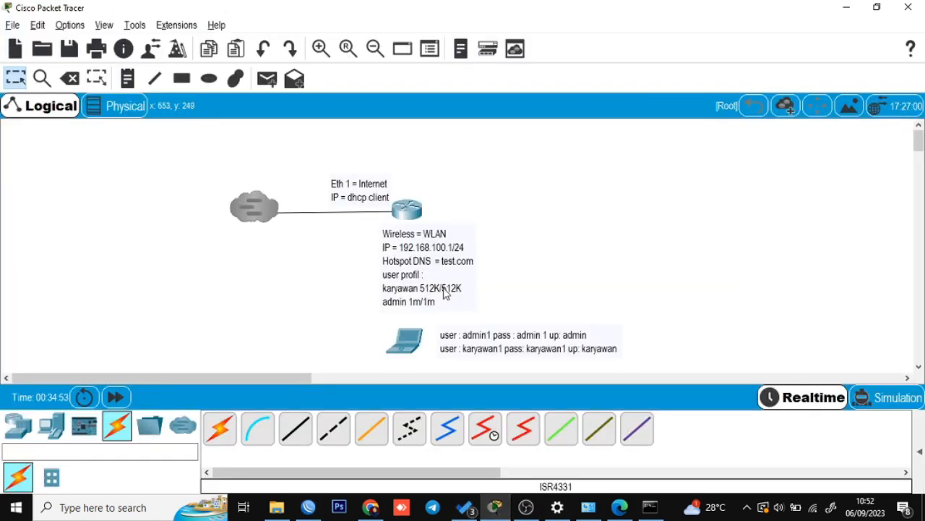
key(alt+Tab)
click(476, 259)
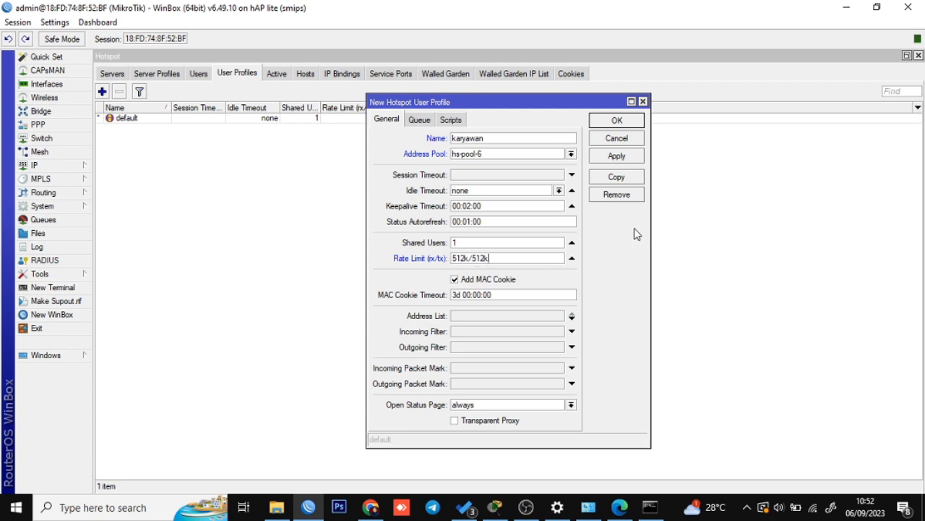
click(626, 157)
click(618, 121)
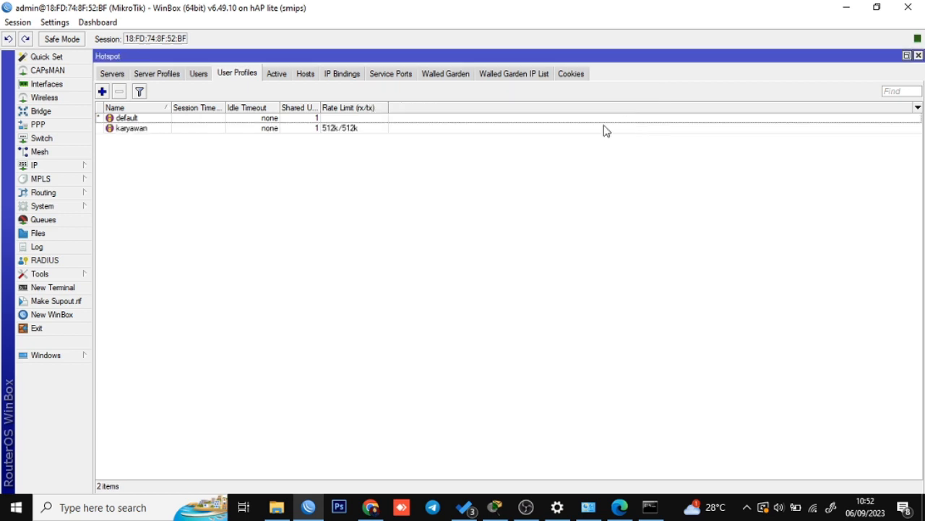
Add an 'admin' user profile with pool hs-pool-6 and 1m/1m limit, then show the Users list.
click(102, 92)
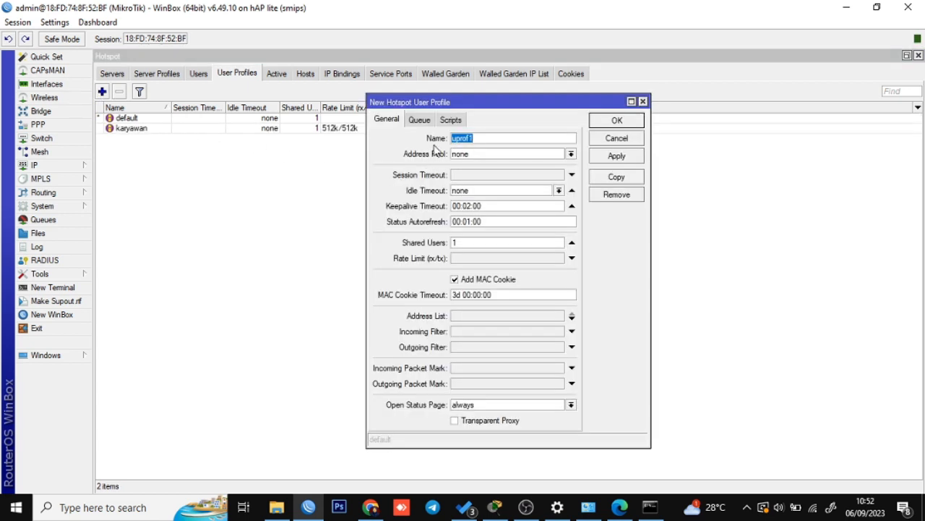
text(admin)
click(481, 154)
click(488, 164)
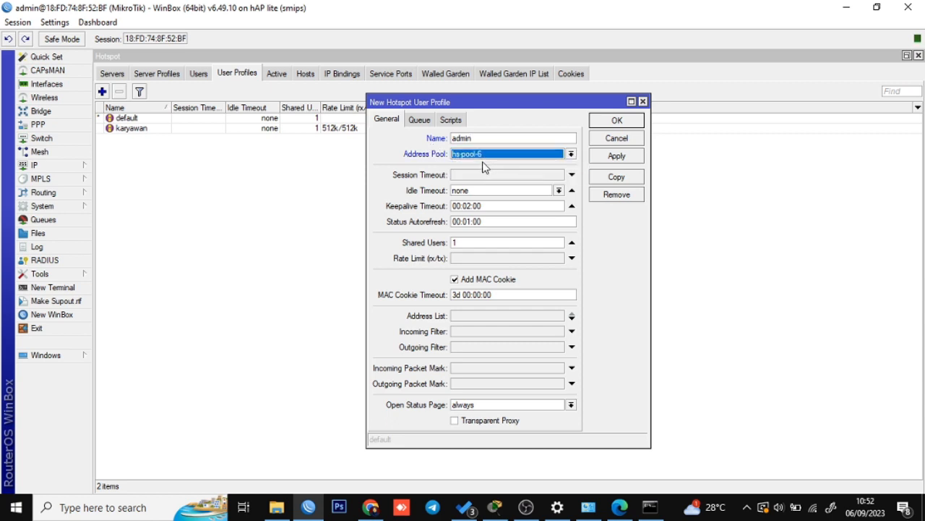
click(478, 261)
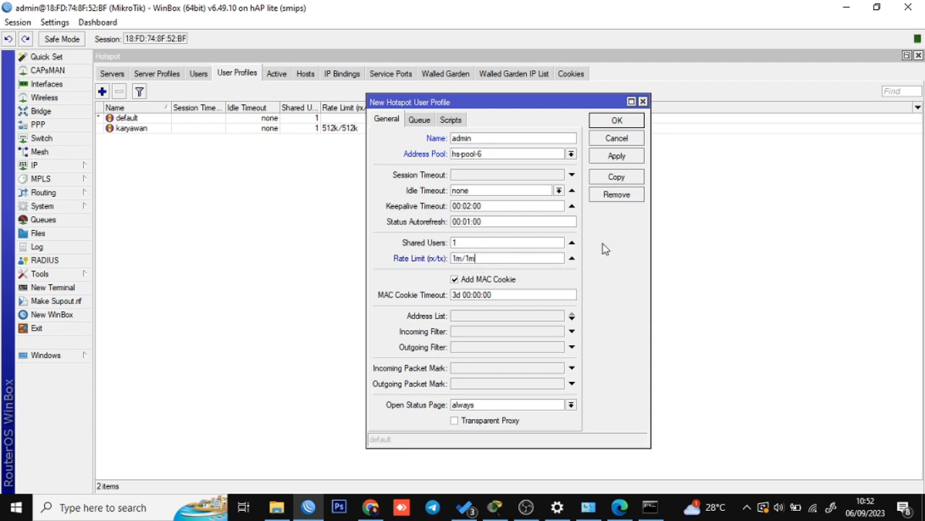
click(634, 153)
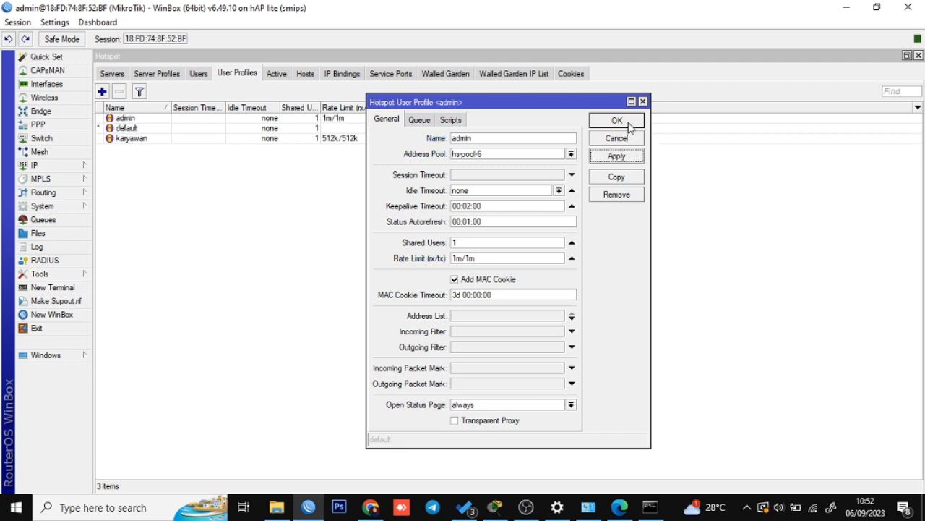
click(623, 123)
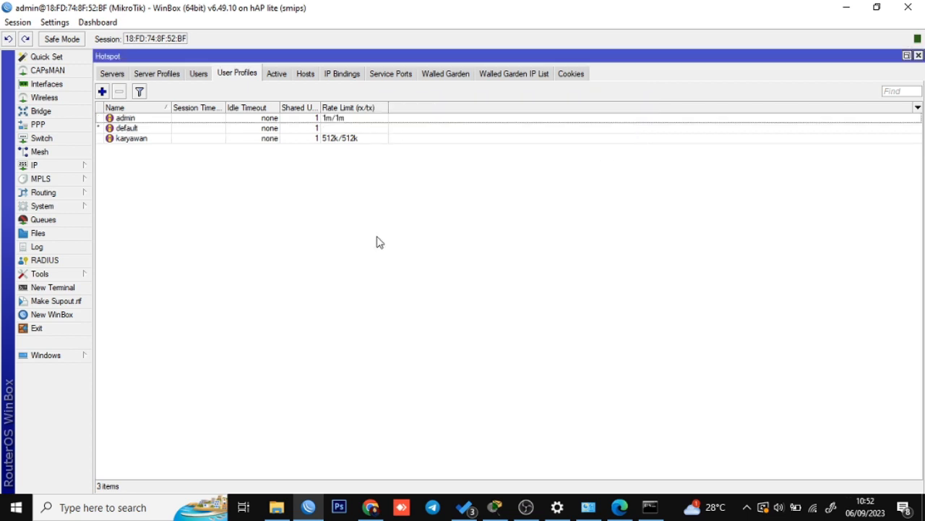
click(197, 76)
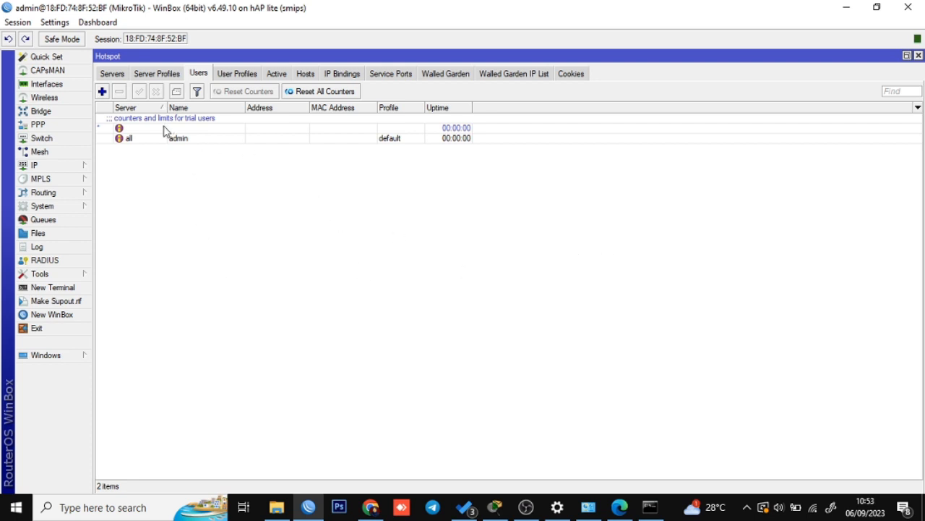
Begin a new hotspot user on hotspot1, then check the servers and profiles lists.
click(102, 91)
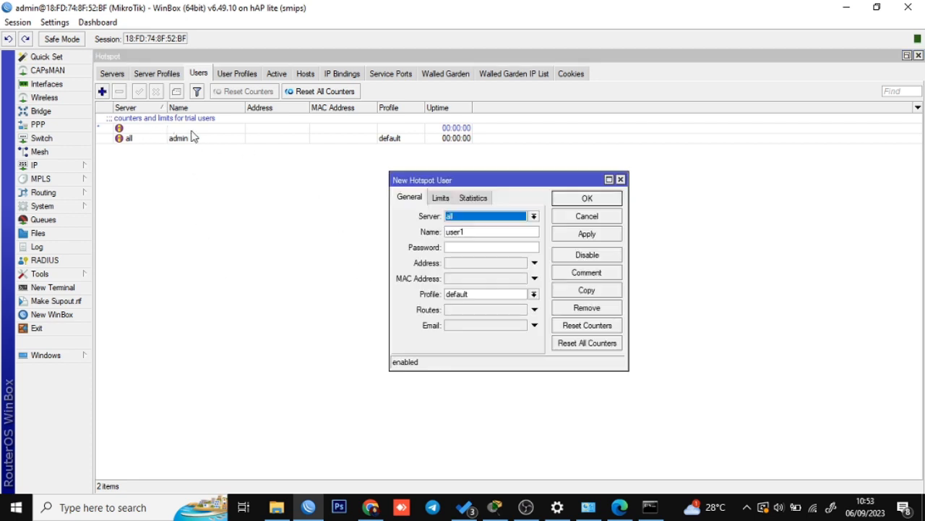
click(495, 507)
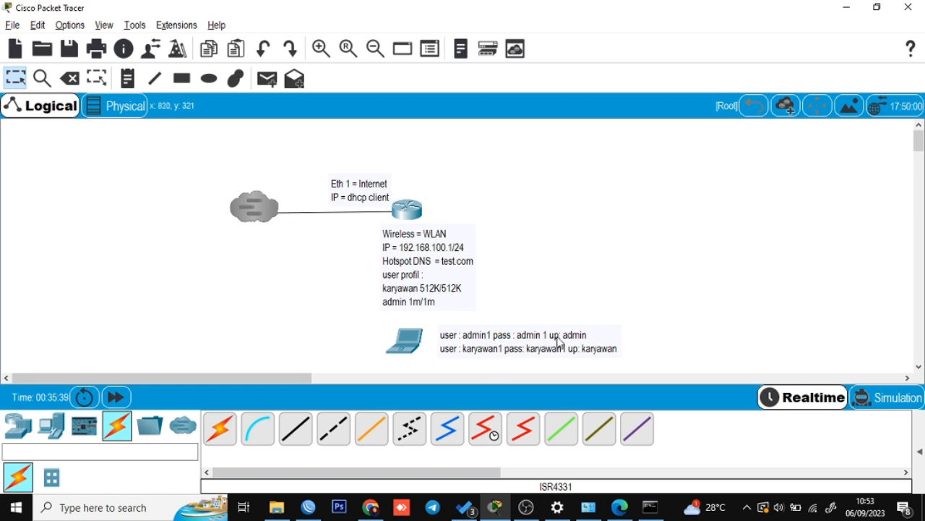
key(alt+Tab)
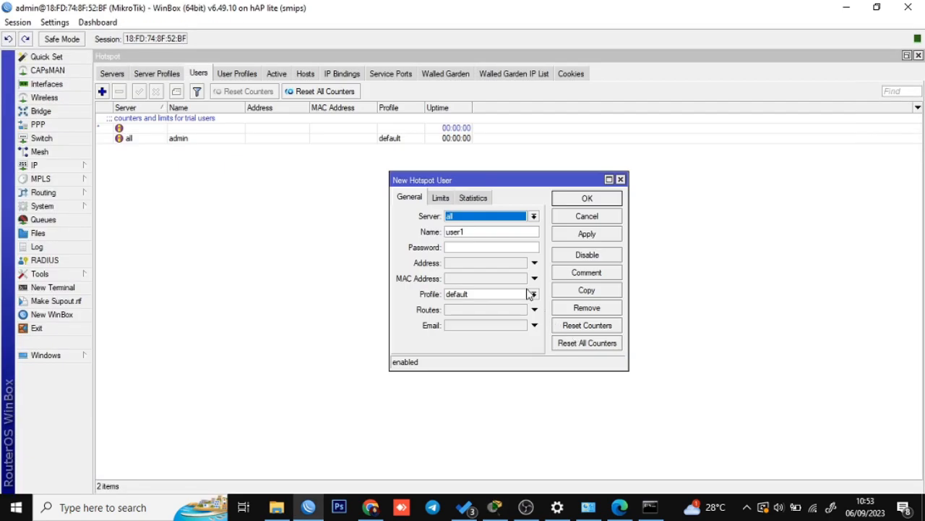
click(499, 219)
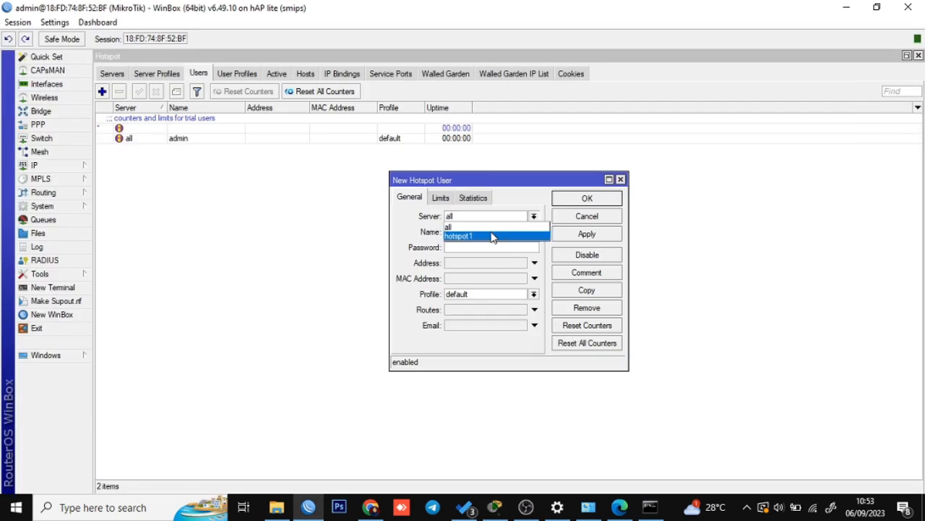
click(491, 236)
click(113, 75)
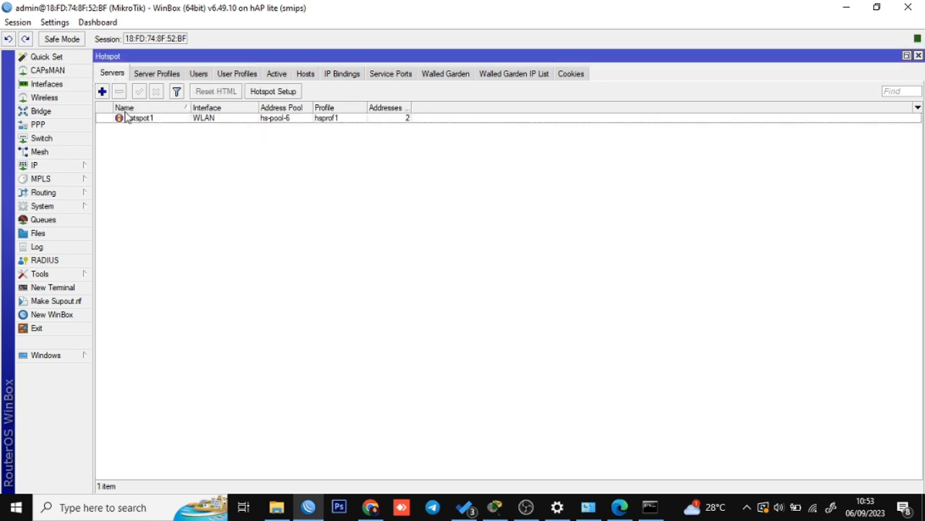
click(238, 74)
click(204, 73)
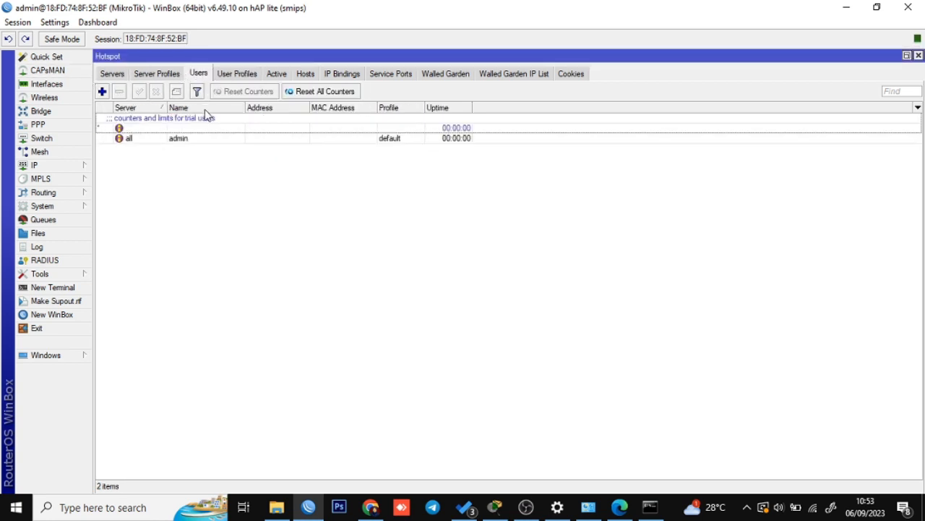
Create hotspot user admin1 on server hotspot1 with a password and the admin profile.
click(102, 92)
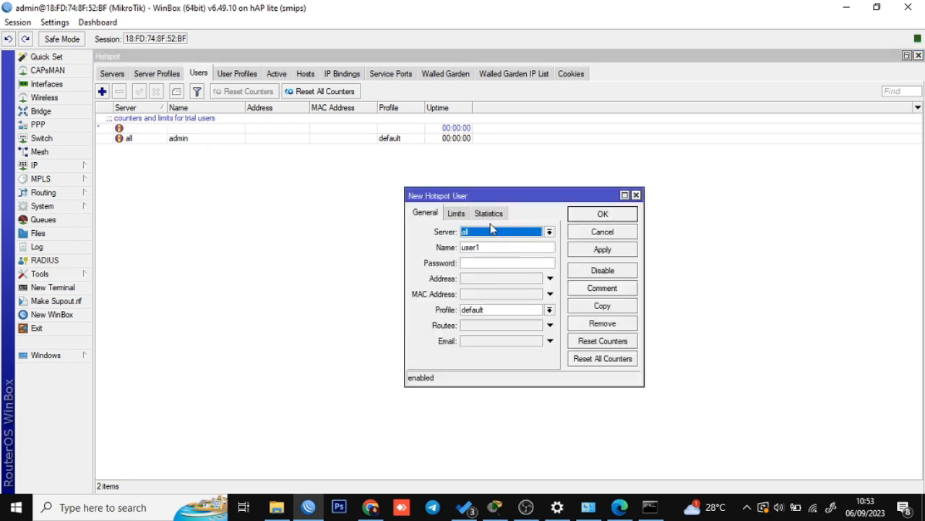
click(493, 232)
click(487, 252)
click(516, 246)
click(496, 507)
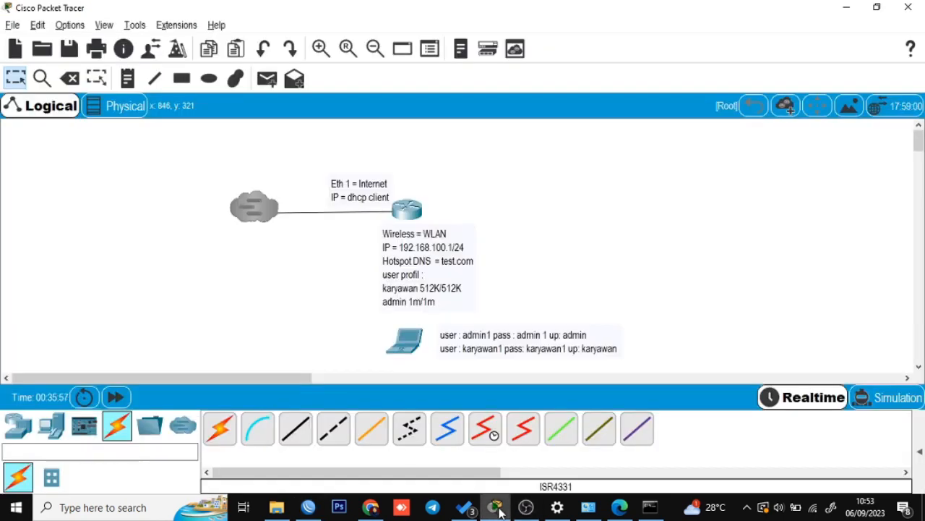
click(500, 511)
drag(488, 248, 407, 248)
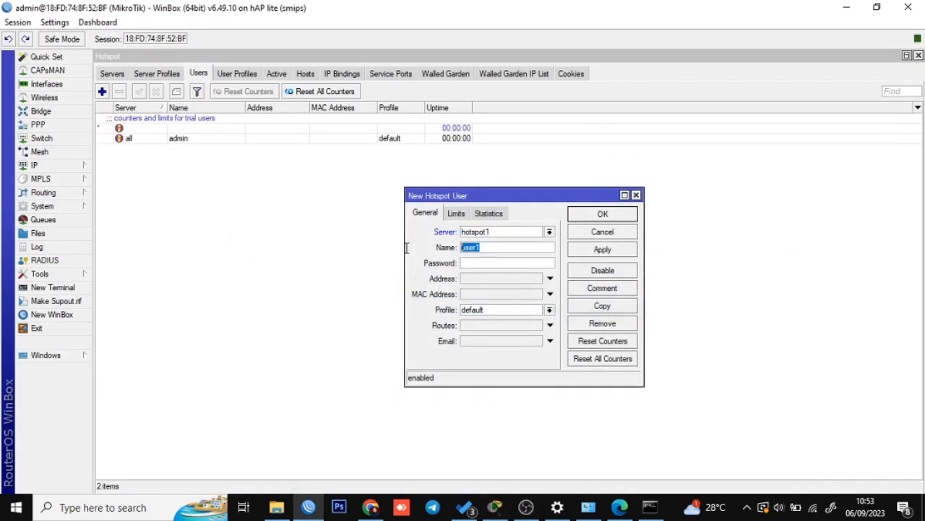
text(admin1)
click(483, 311)
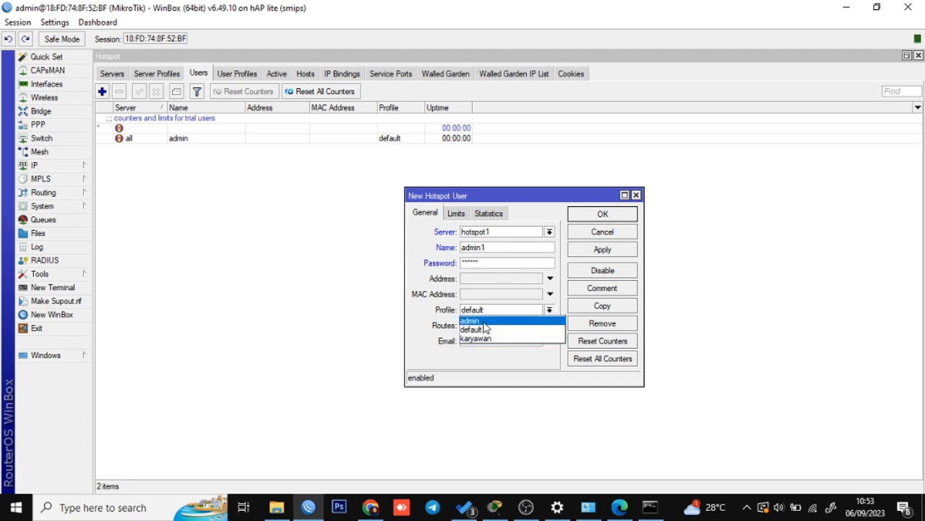
click(483, 321)
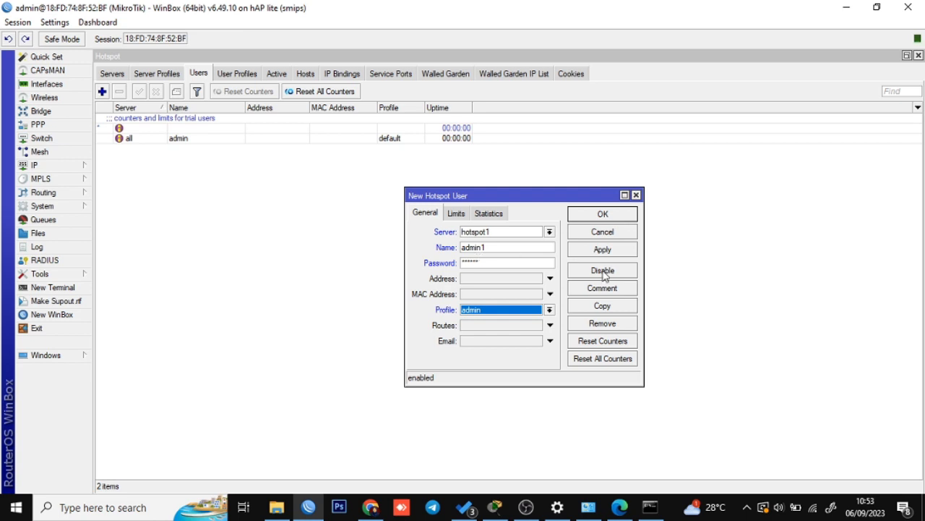
click(606, 250)
click(603, 215)
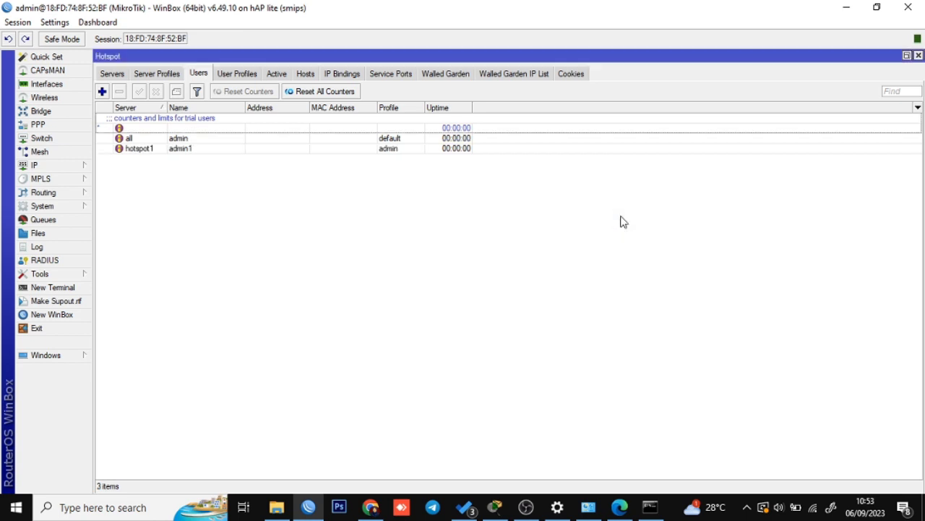
Create hotspot user karyawan1 on server hotspot1 with a password and the karyawan profile.
click(102, 92)
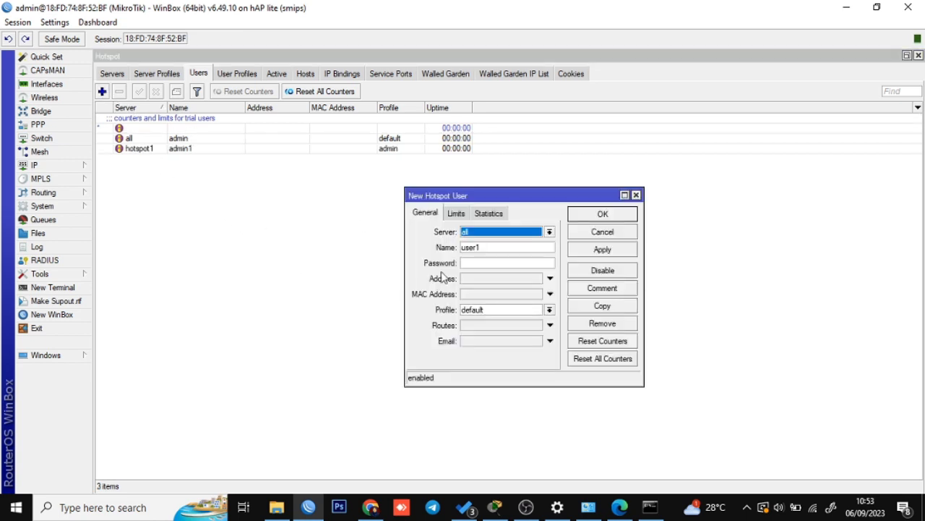
click(518, 232)
click(495, 253)
drag(510, 247, 360, 255)
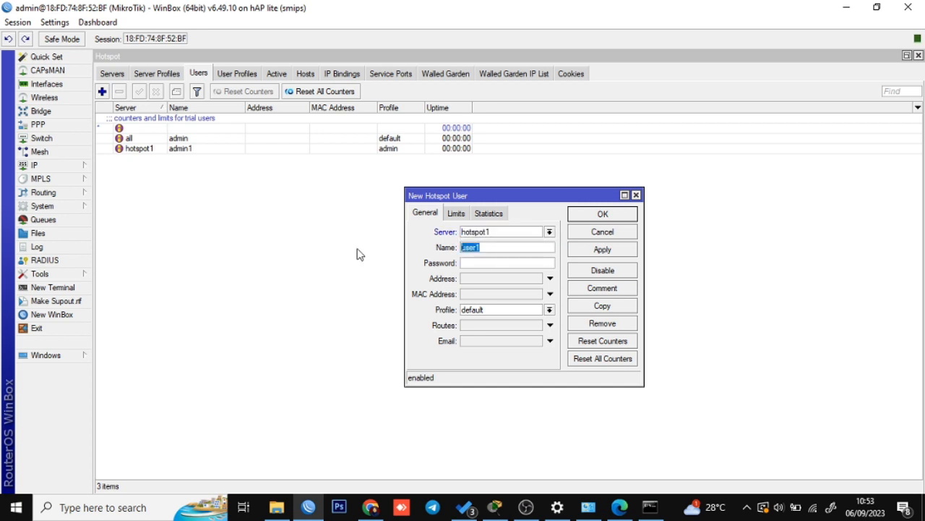
text(karyawan1)
click(493, 313)
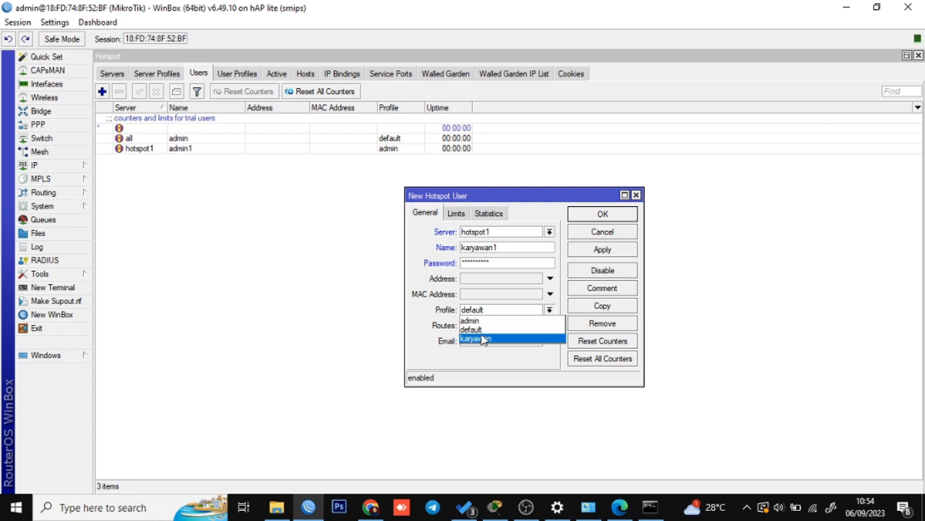
click(482, 340)
click(604, 251)
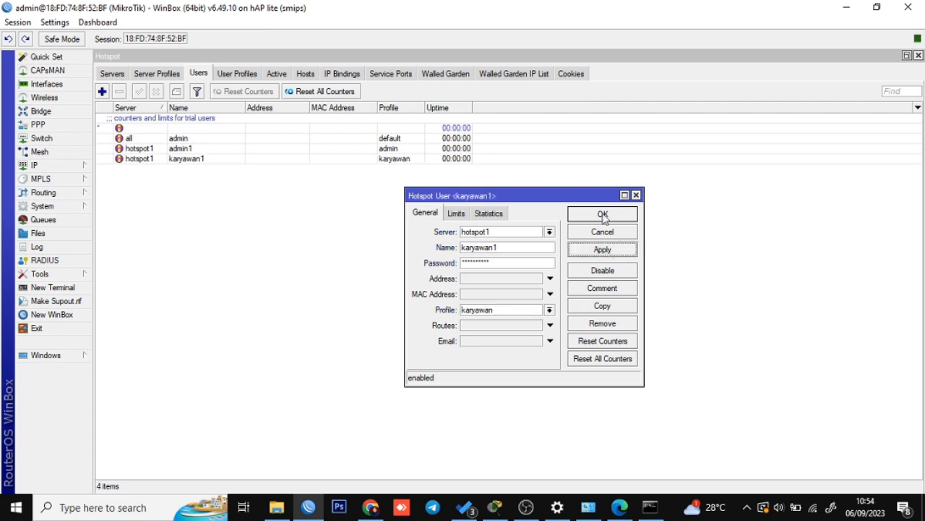
click(603, 216)
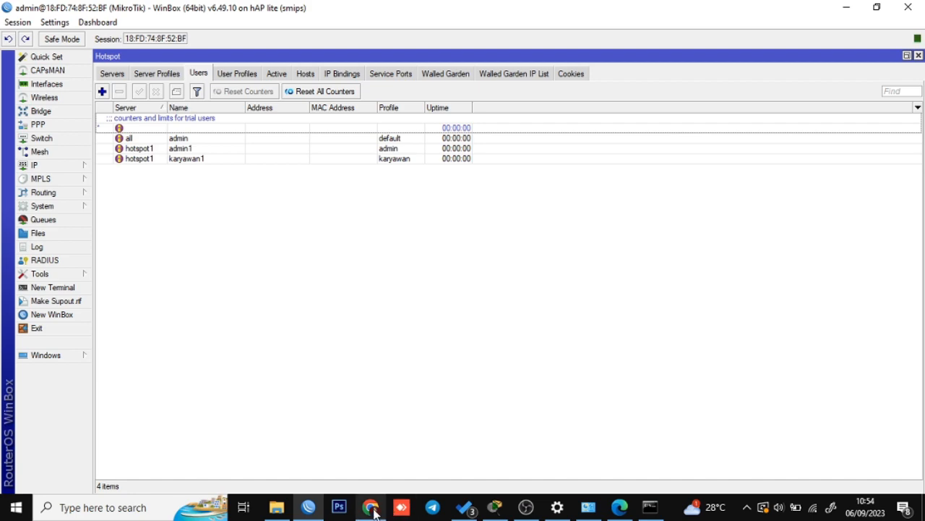
Open the test.com hotspot status page in Edge.
click(619, 507)
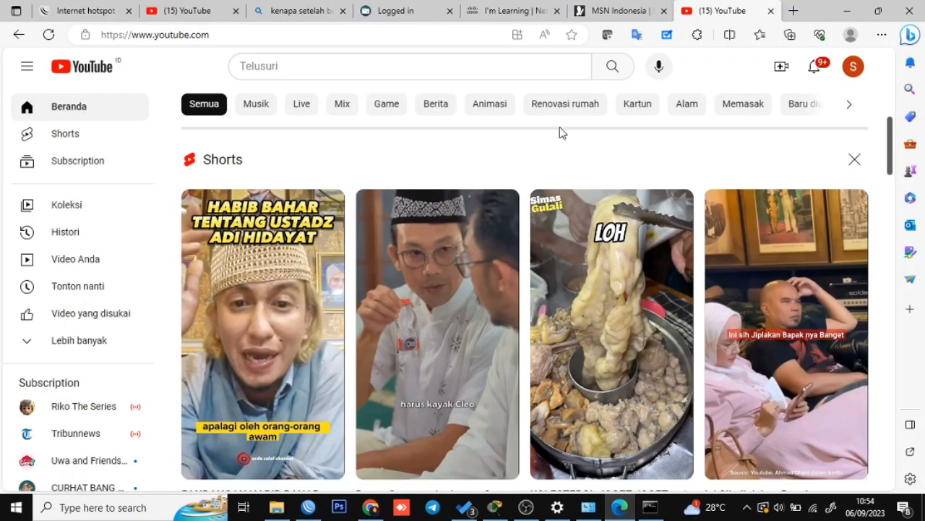
click(636, 10)
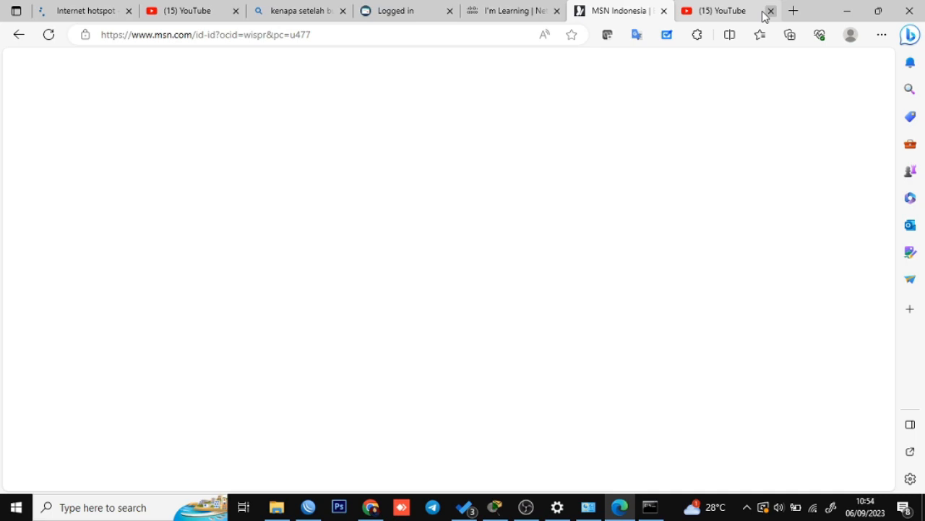
click(337, 30)
text(test)
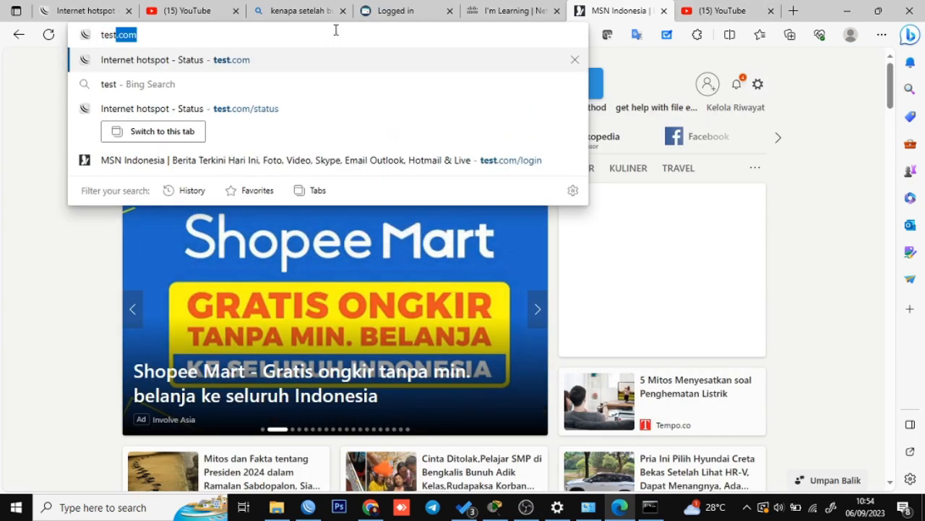
text(.com)
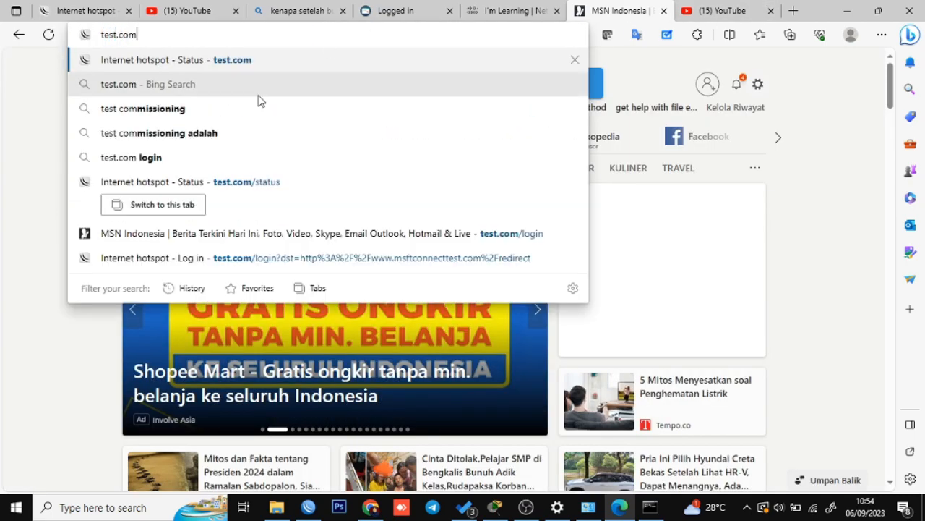
click(266, 187)
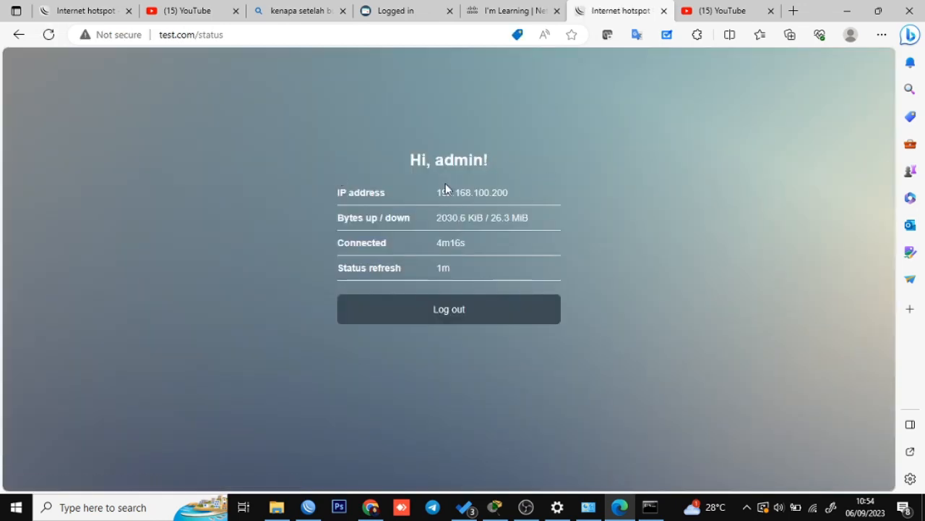
Log the admin session out, back in and out again, then return to WinBox.
click(481, 311)
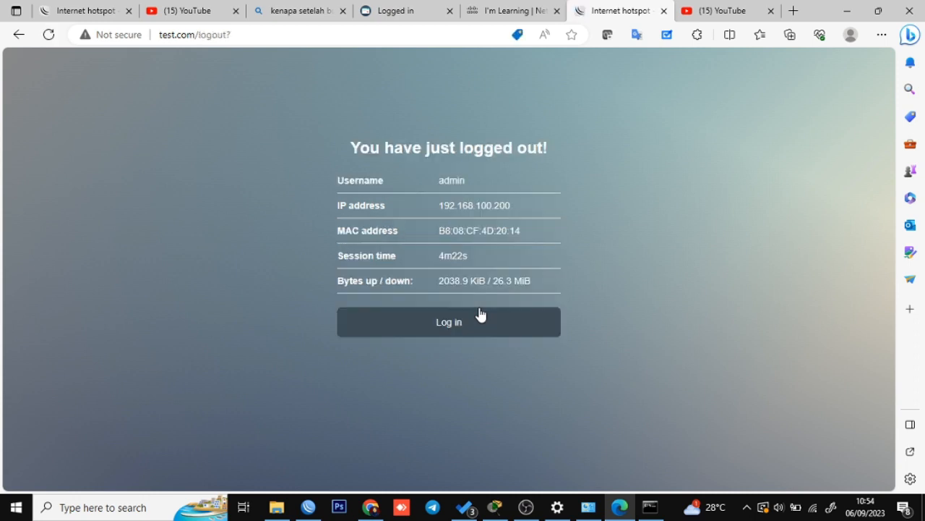
click(490, 328)
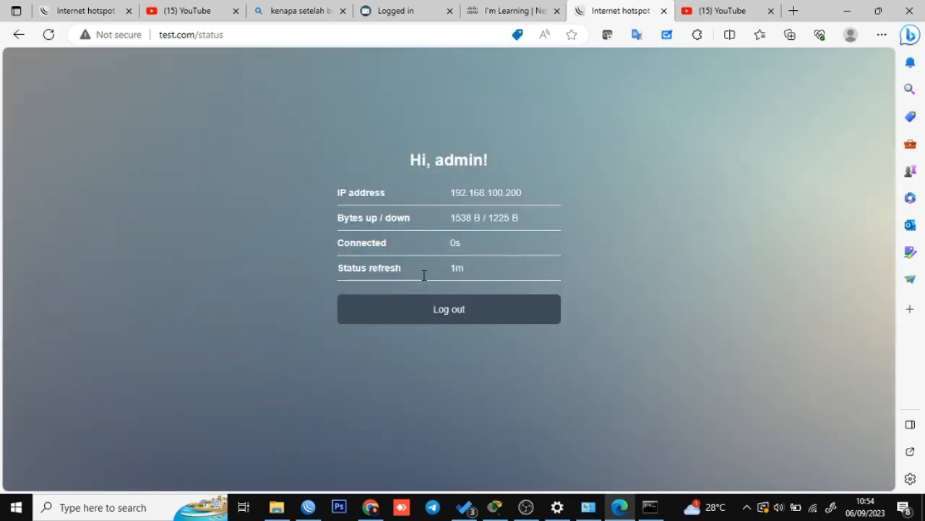
click(501, 318)
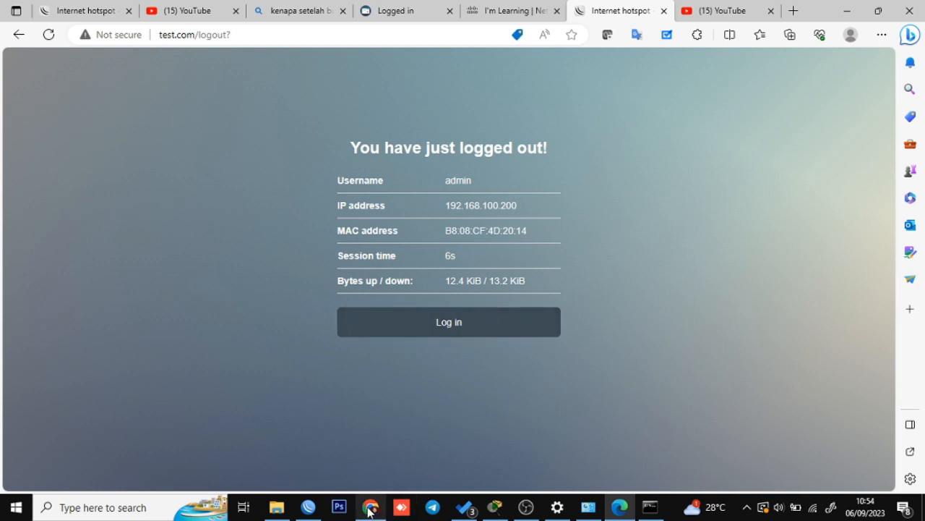
mouse_move(369, 511)
click(308, 506)
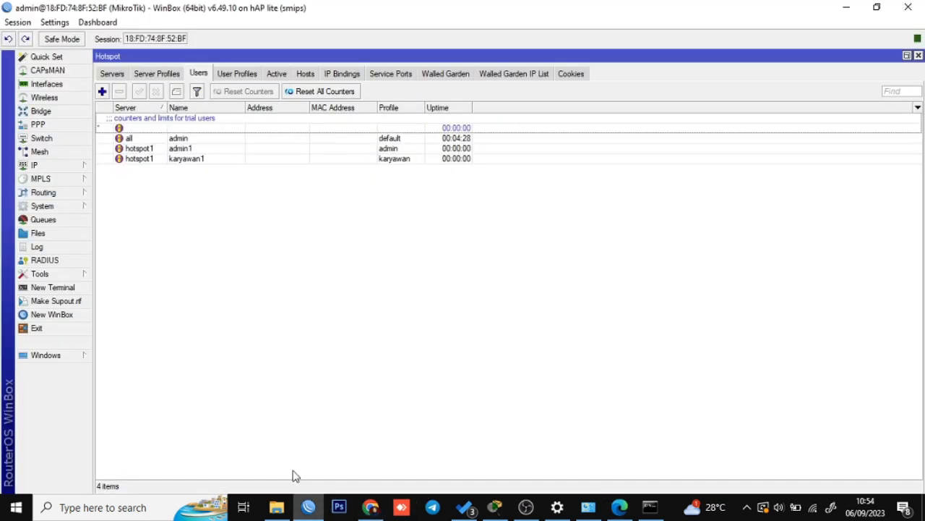
Uncheck Cookie login for server profile hsprof1, keeping HTTP CHAP, and go back to Edge.
click(159, 76)
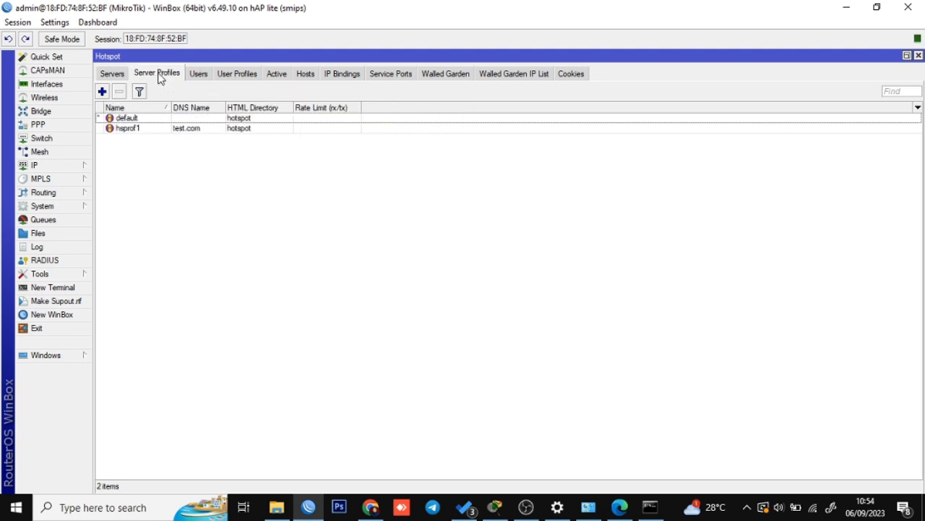
click(161, 129)
double_click(161, 129)
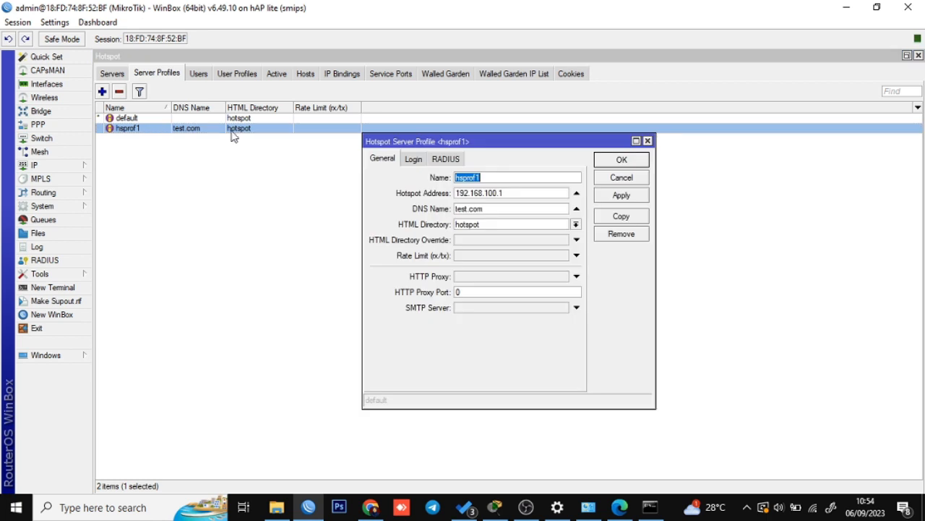
click(413, 159)
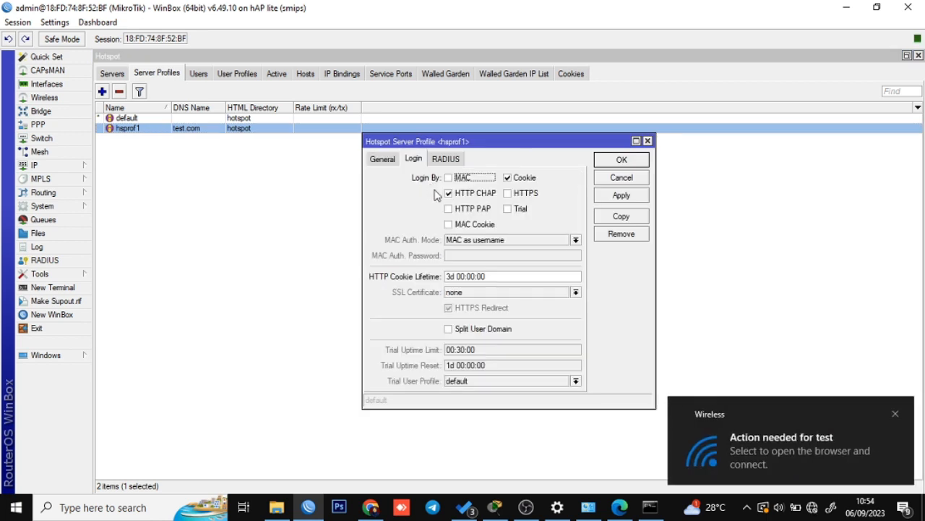
click(509, 178)
click(619, 196)
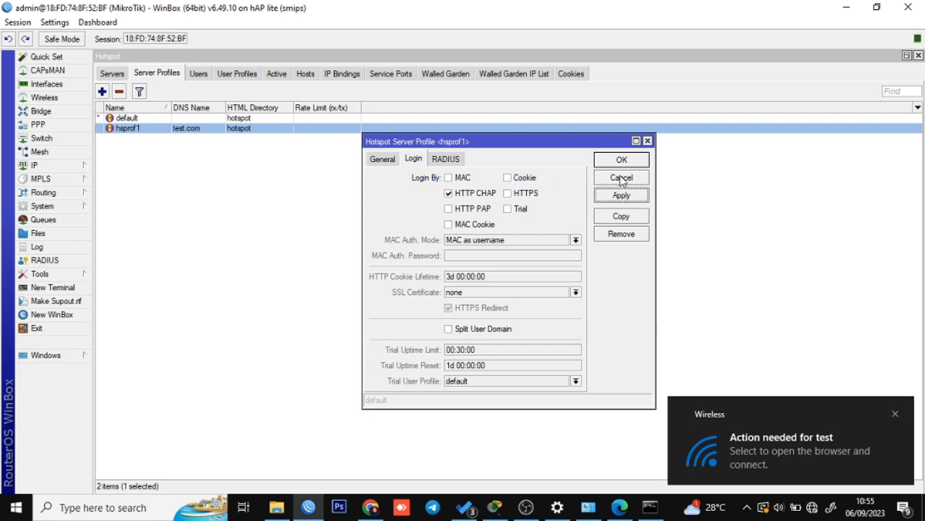
click(621, 160)
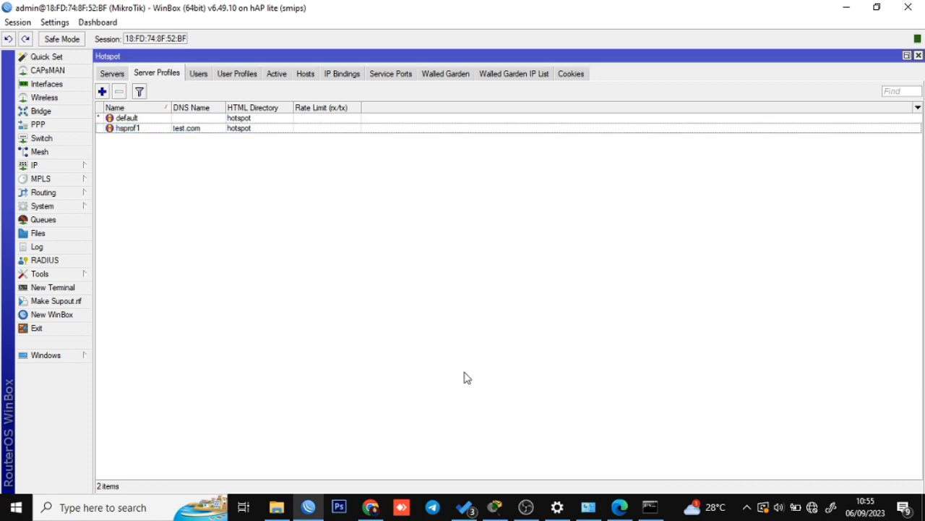
click(370, 507)
click(370, 507)
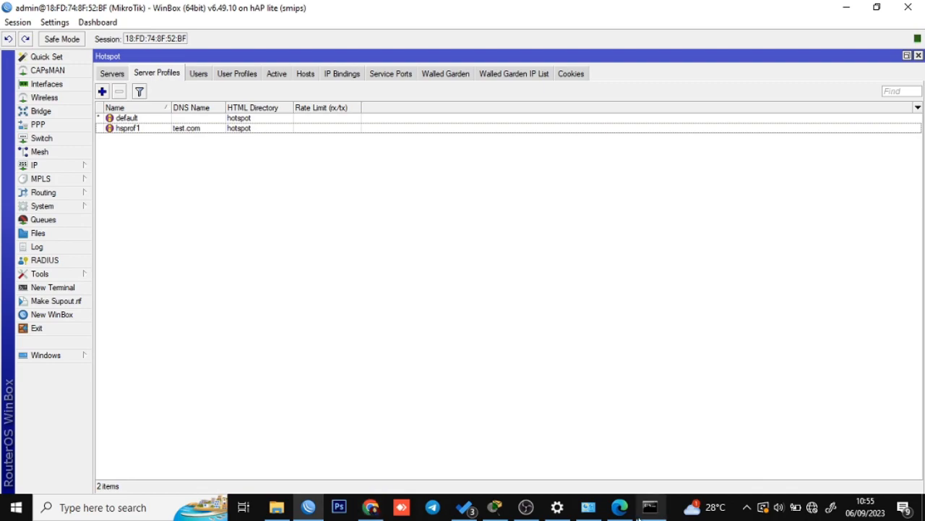
click(620, 507)
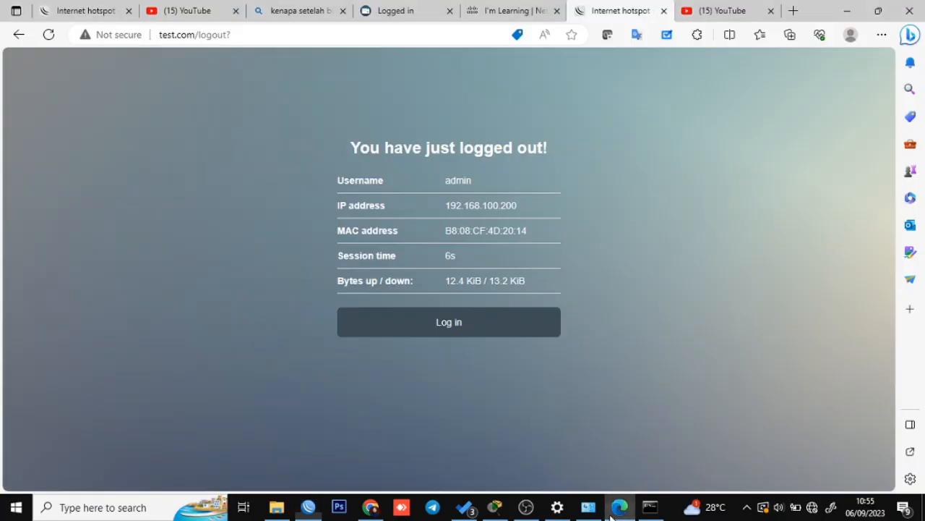
Open the hotspot login page and close the extra YouTube, search and old status tabs.
click(487, 329)
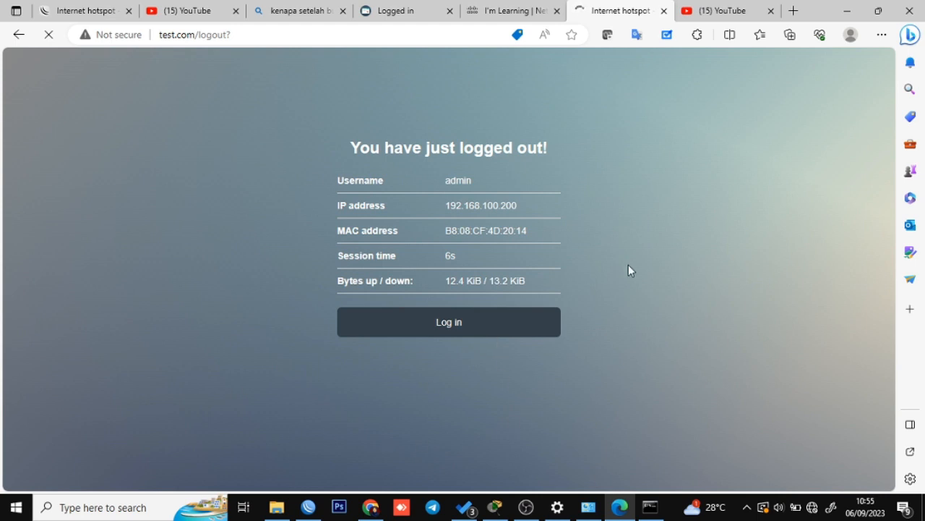
click(771, 11)
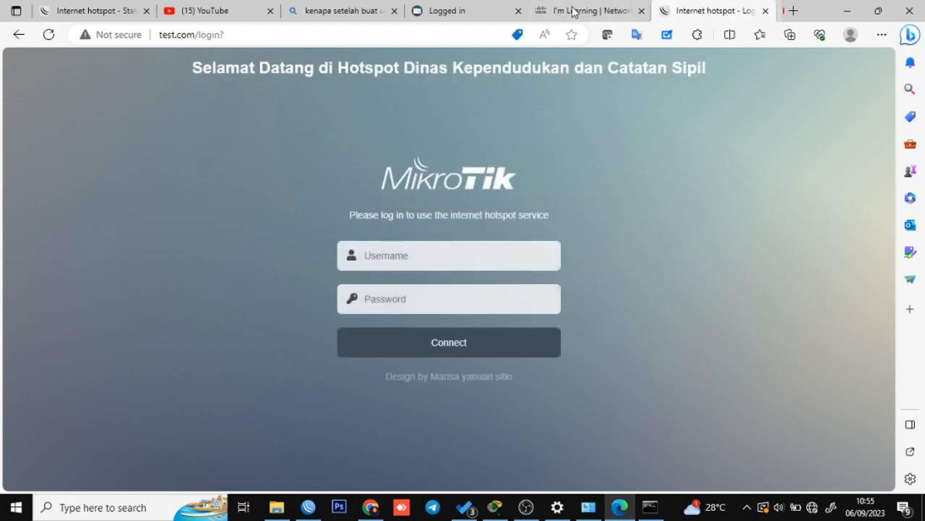
click(644, 11)
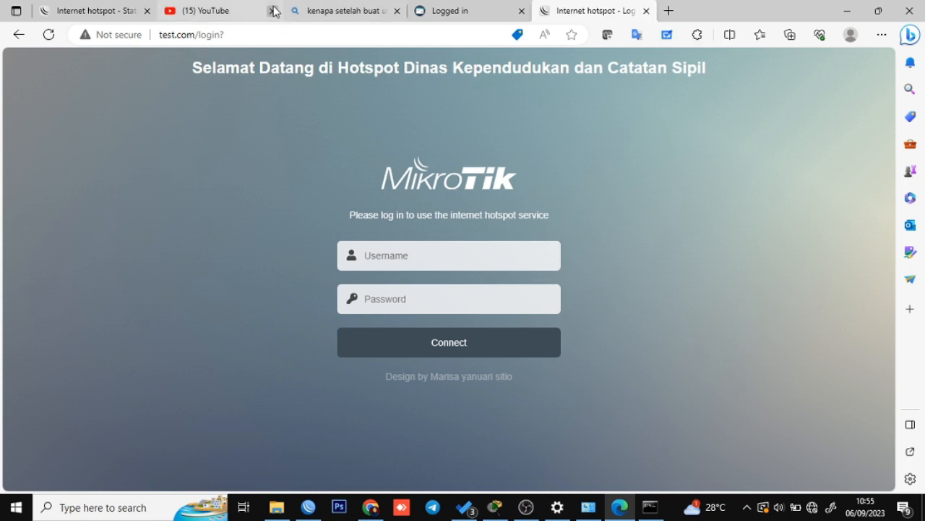
click(273, 11)
click(272, 11)
click(272, 11)
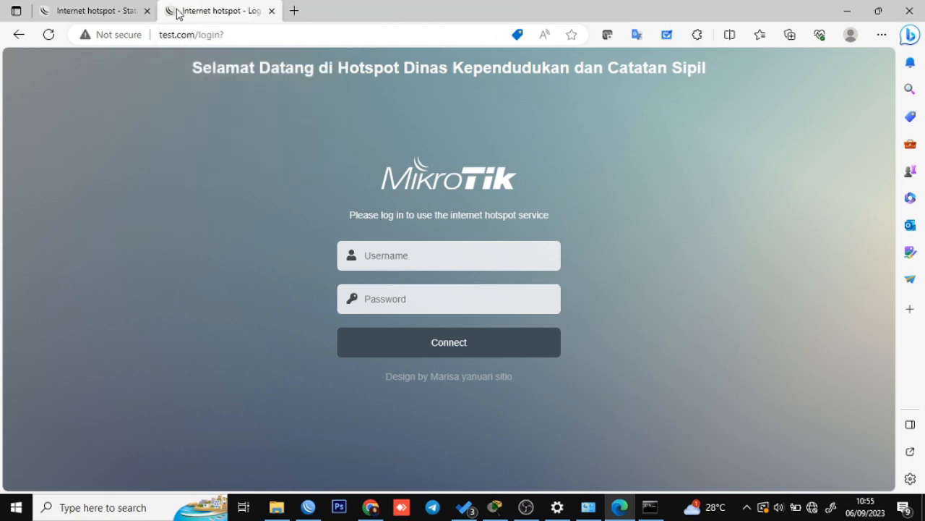
click(147, 11)
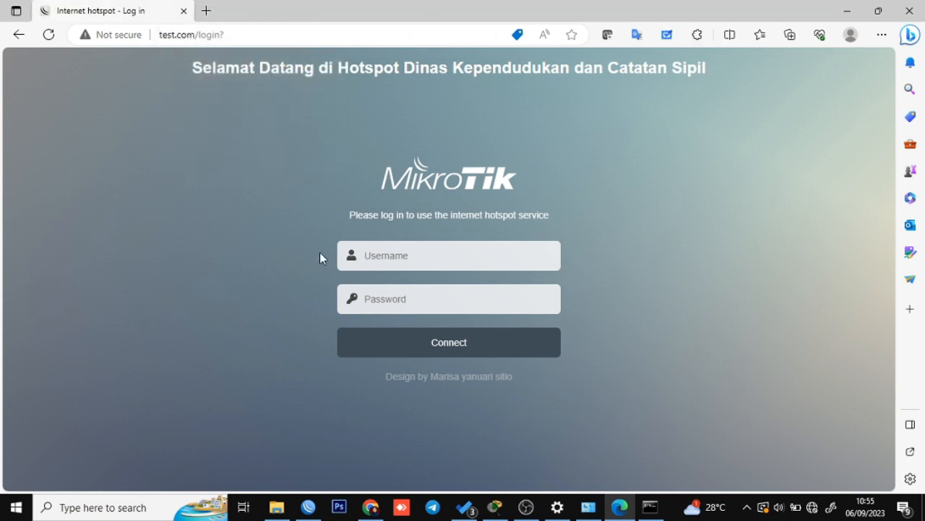
Log in to the hotspot as admin1 and decline saving the password.
click(384, 251)
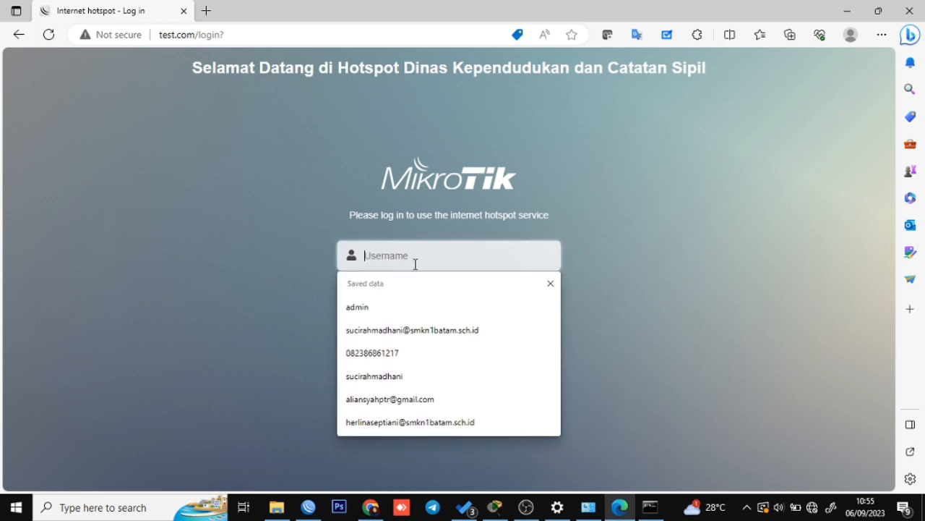
text(admin)
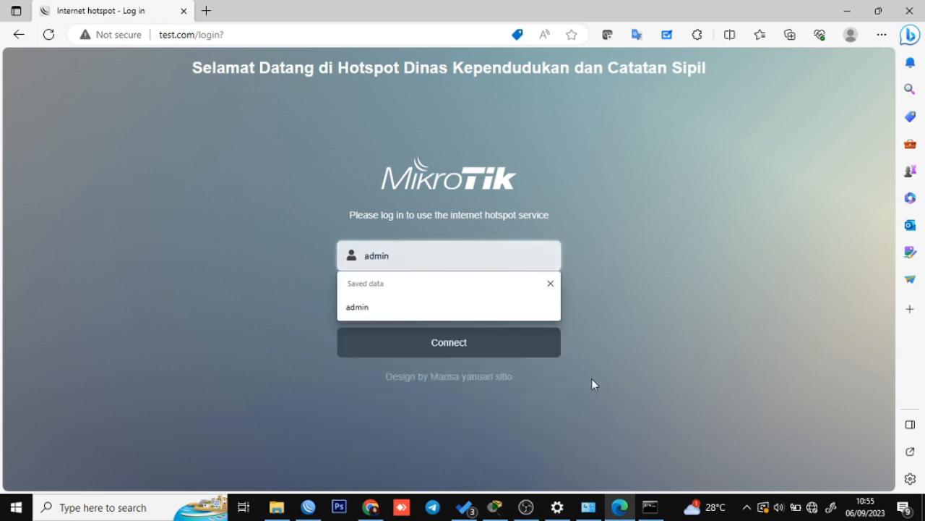
text(1)
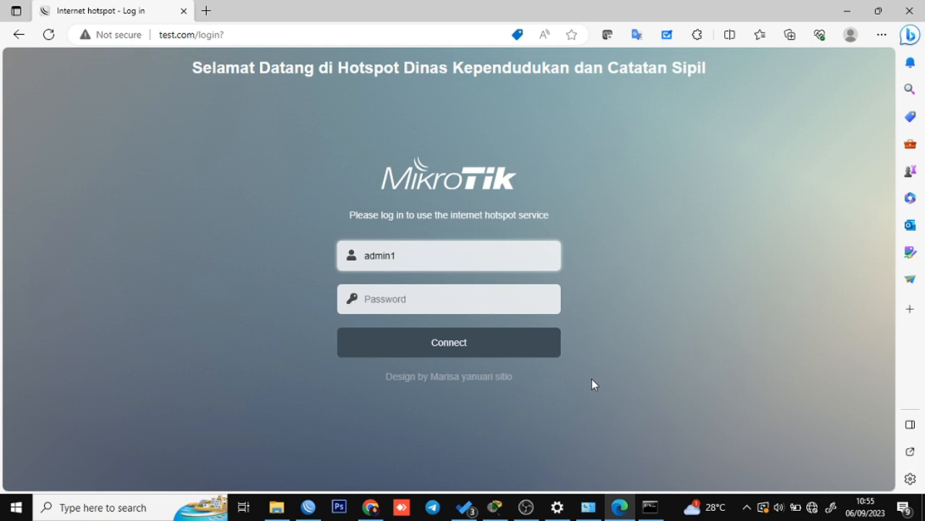
click(373, 308)
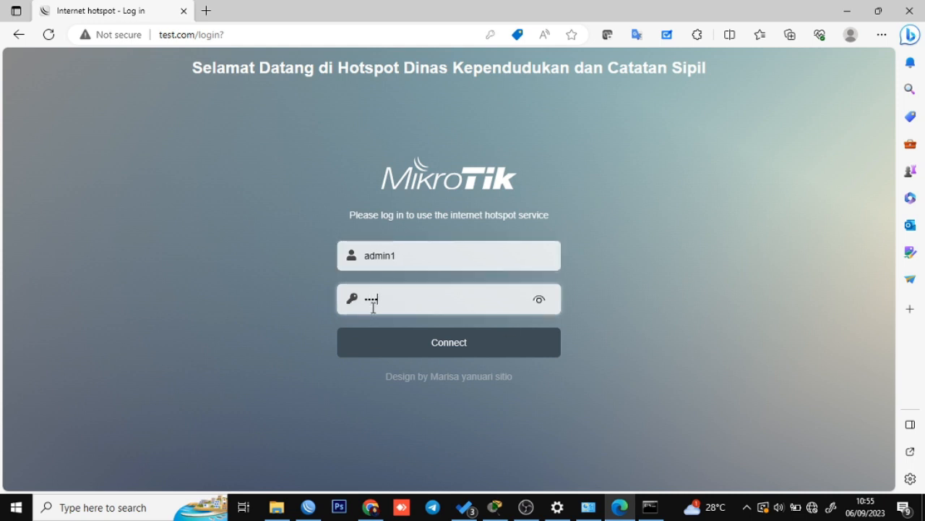
click(436, 340)
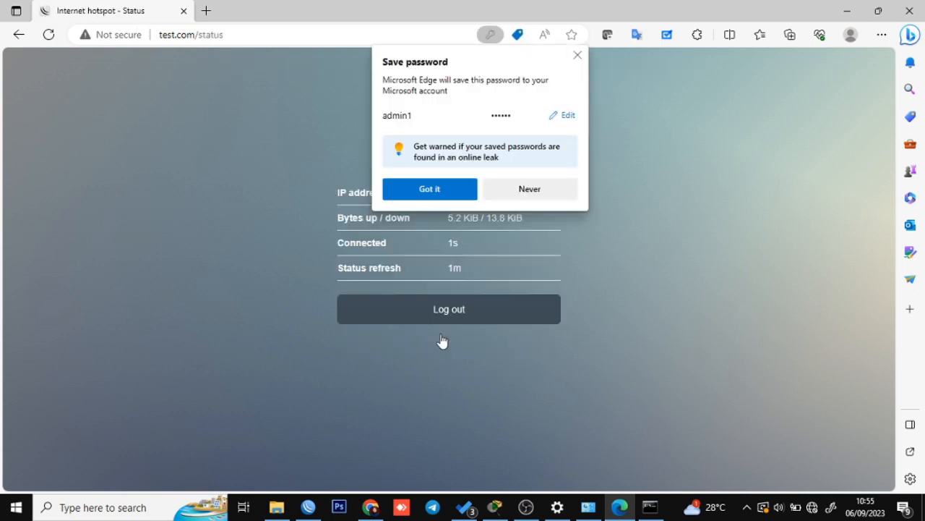
click(577, 55)
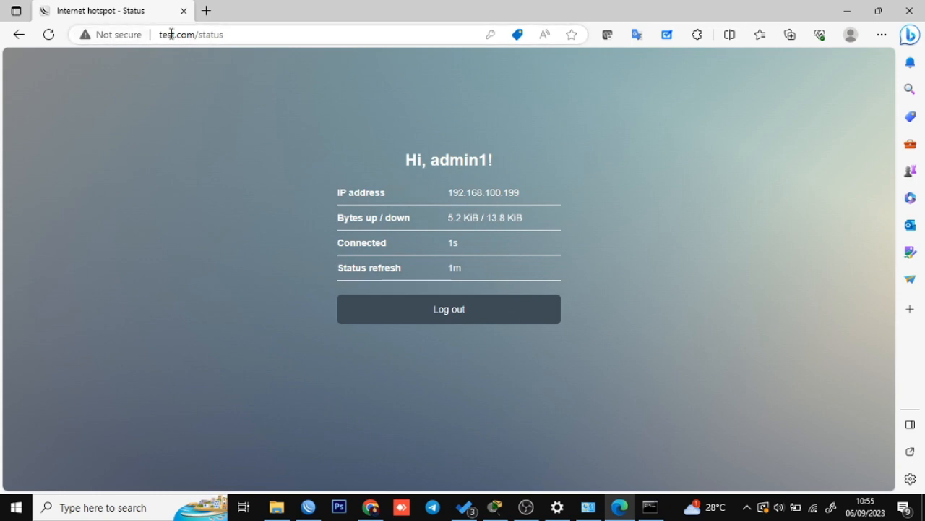
click(206, 10)
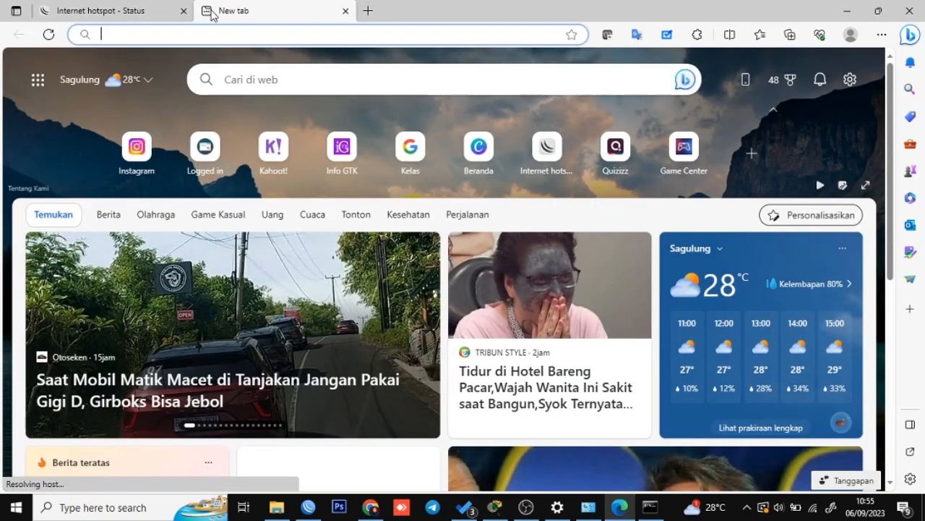
Load google.com, re-run the ping to 8.8.8.8 in Command Prompt, then return to the status tab.
text(goo)
key(Return)
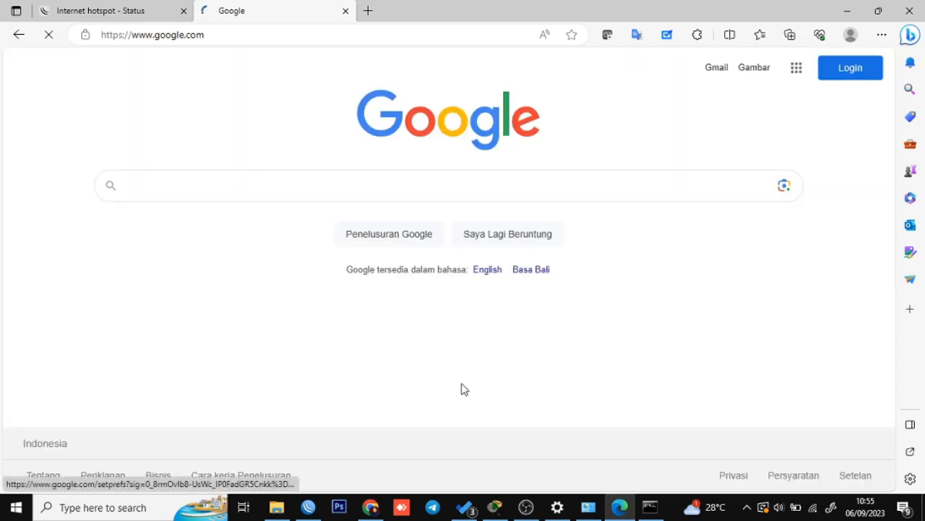
click(650, 507)
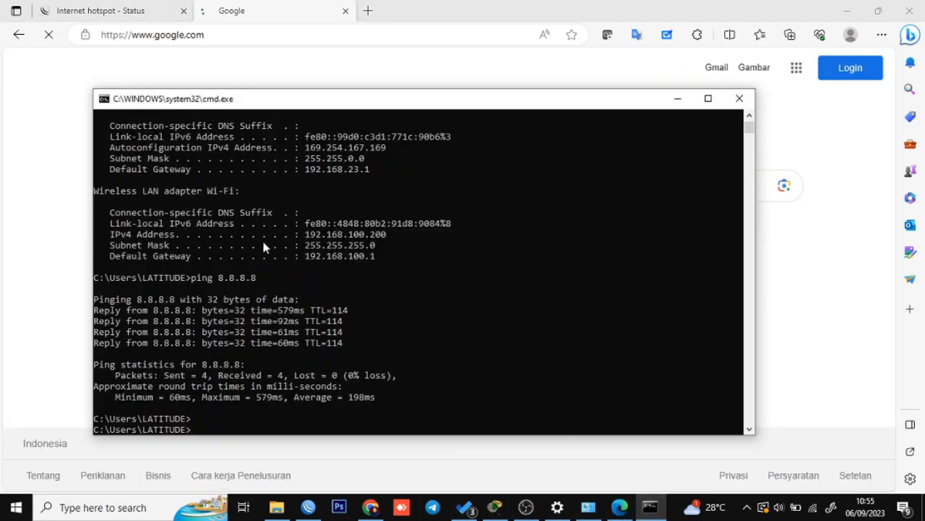
key(Up)
key(Return)
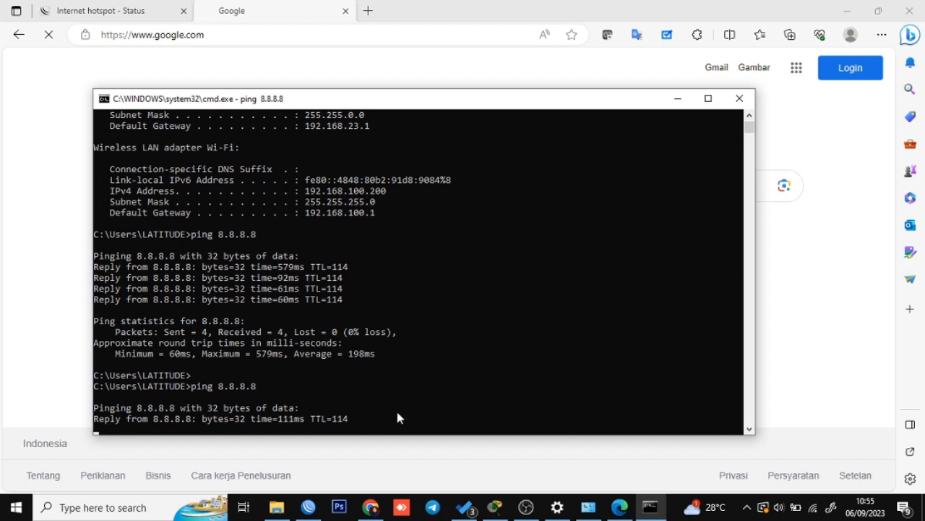
key(ctrl+c)
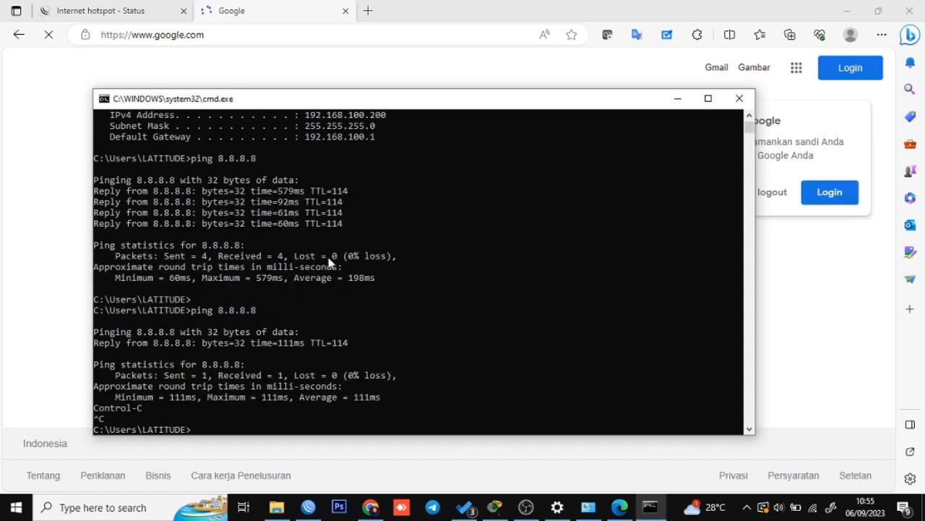
click(109, 11)
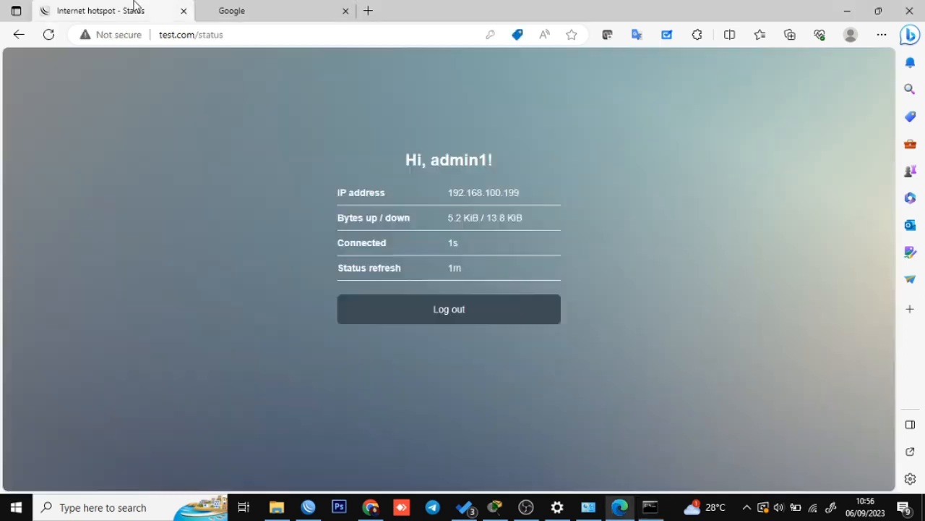
Log out of the admin session and try logging in as karyawan1 with its password.
click(504, 316)
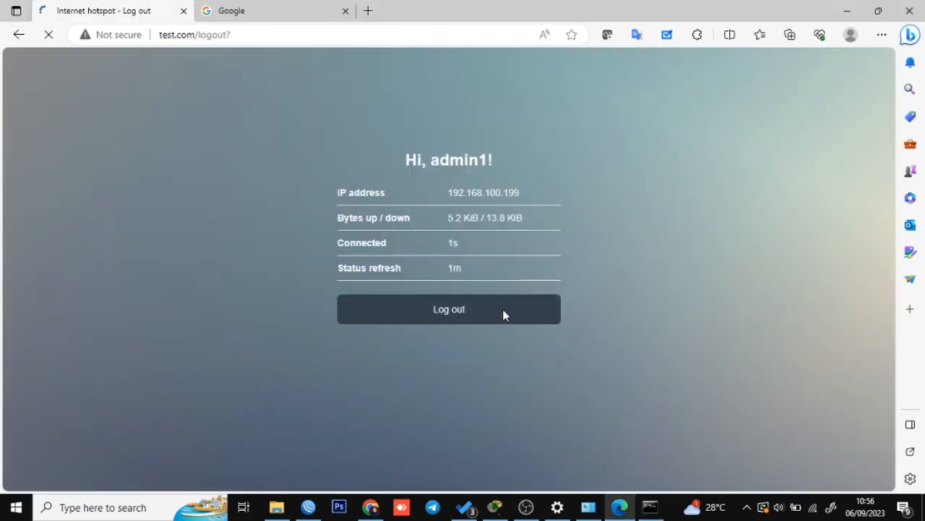
click(499, 326)
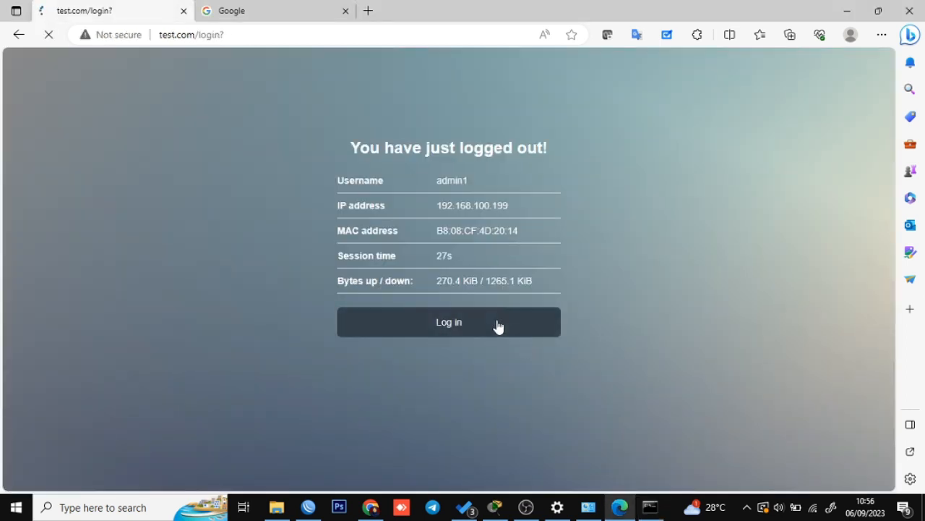
click(458, 262)
text(karywa)
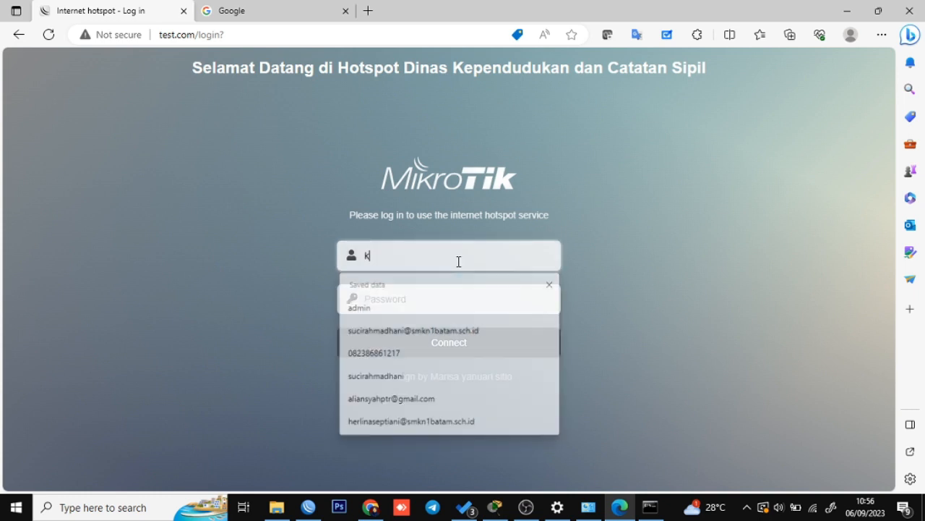
key(BackSpace)
key(BackSpace)
key(BackSpace)
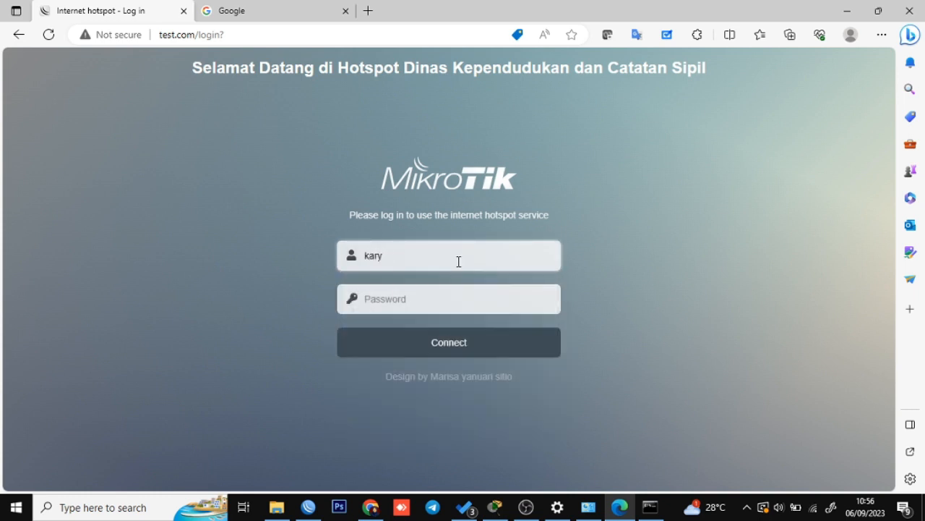
text(awan1)
key(Tab)
text(1)
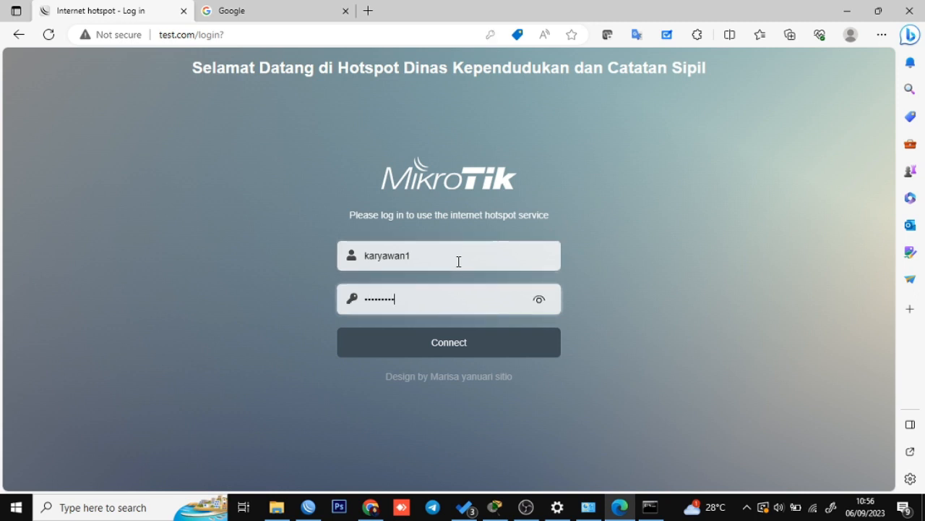
click(539, 300)
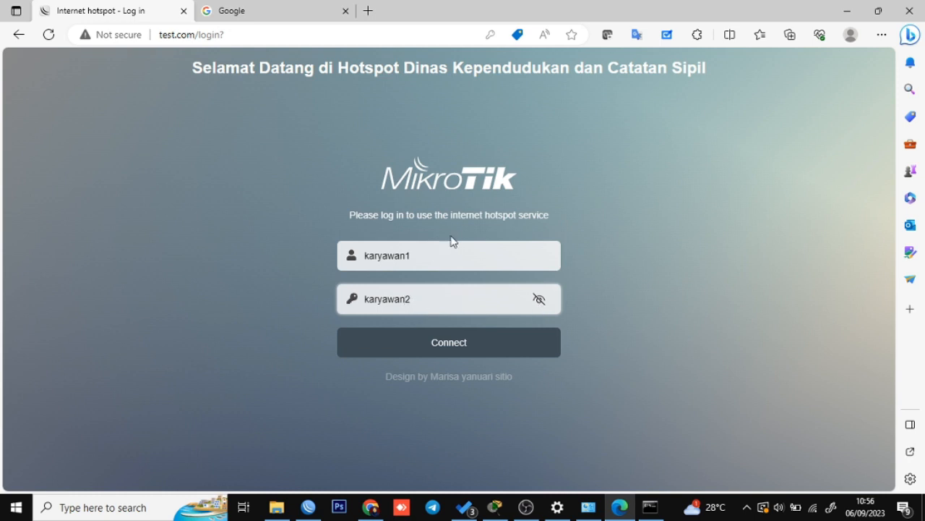
click(443, 305)
click(458, 342)
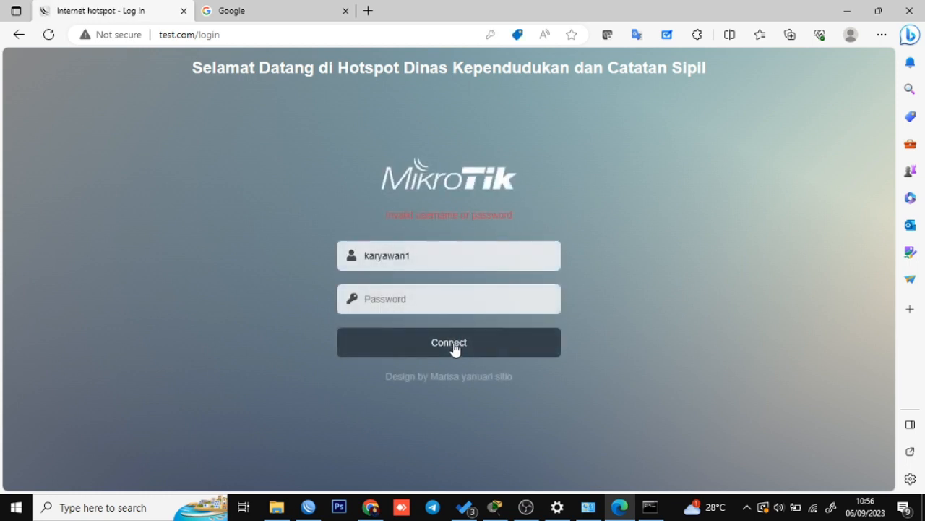
Re-enter the password and resubmit the karyawan1 login, which is rejected as invalid.
click(387, 256)
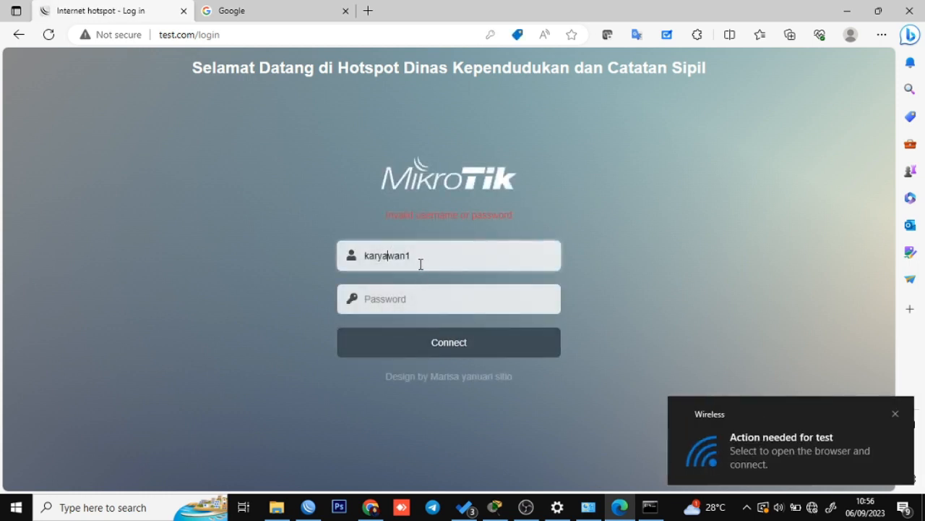
drag(421, 264, 305, 268)
click(389, 295)
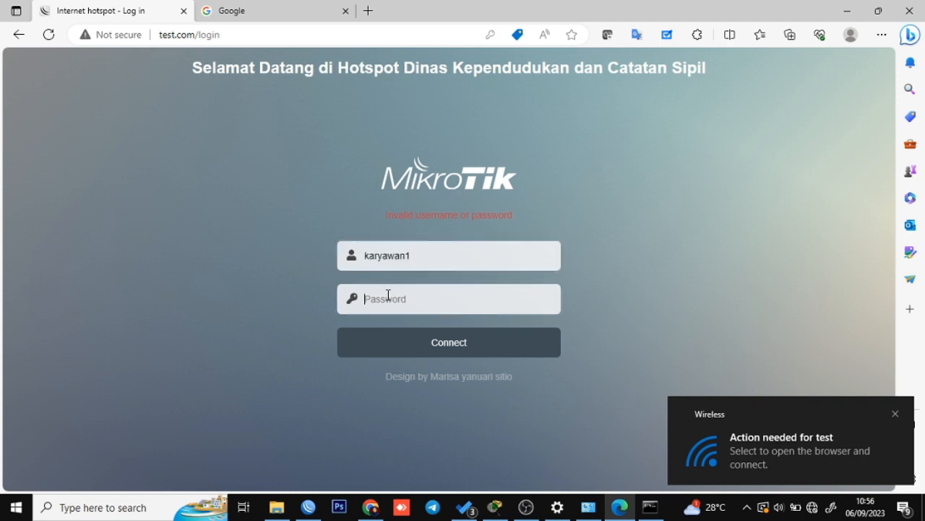
key(ctrl+v)
click(418, 342)
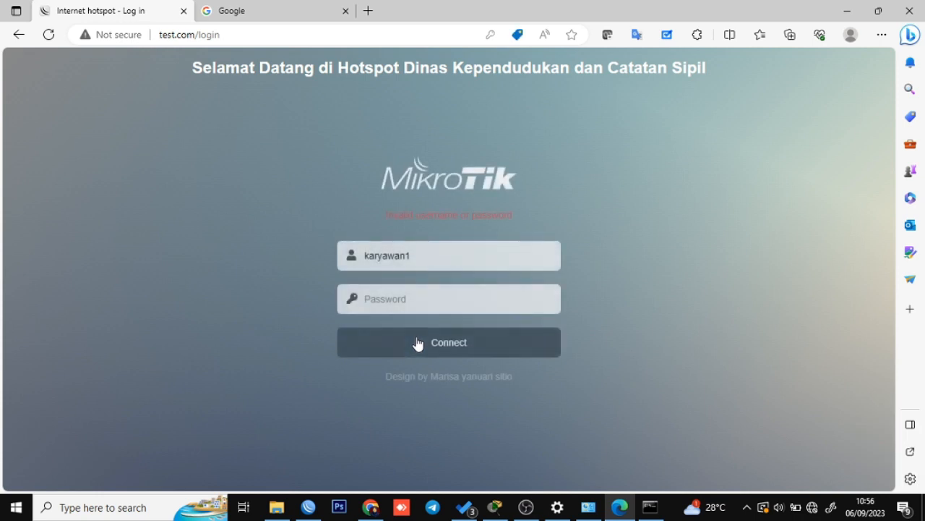
click(308, 508)
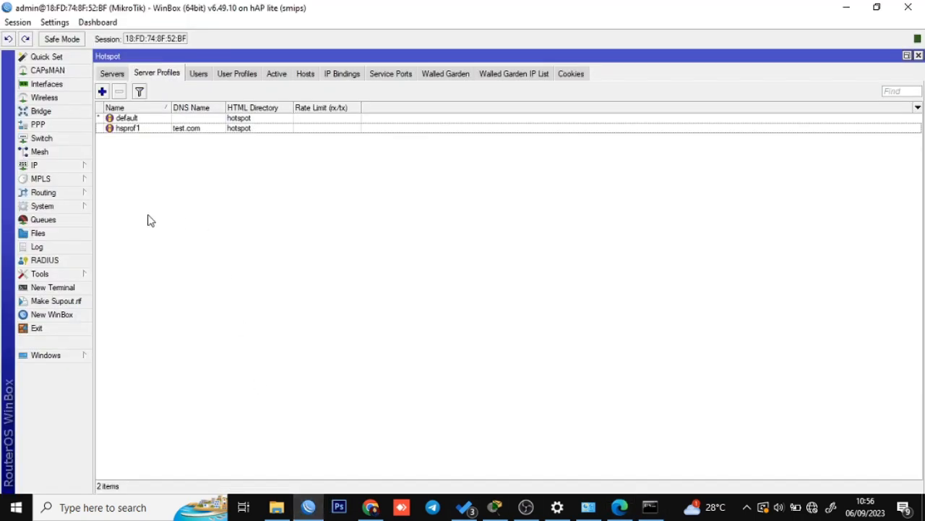
Replace karyawan1's password in the Hotspot Users list with a pasted value and save it.
click(200, 73)
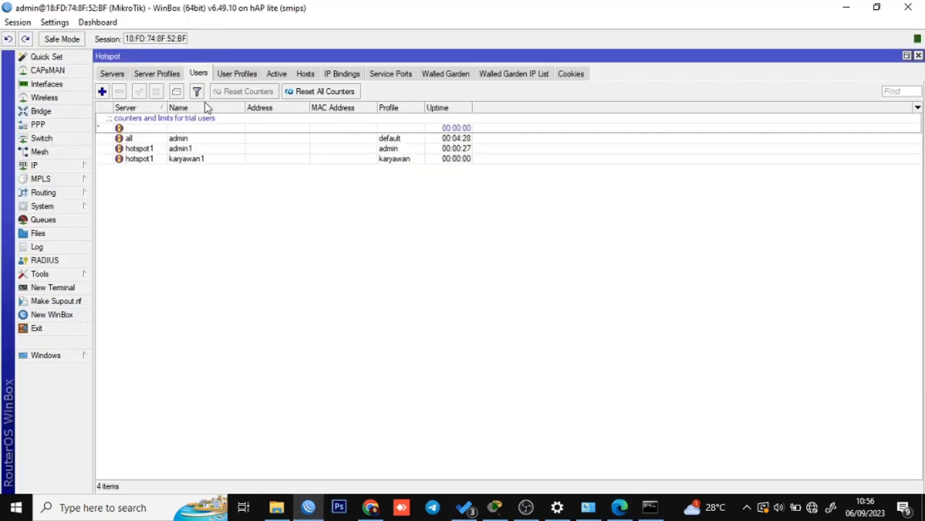
double_click(248, 159)
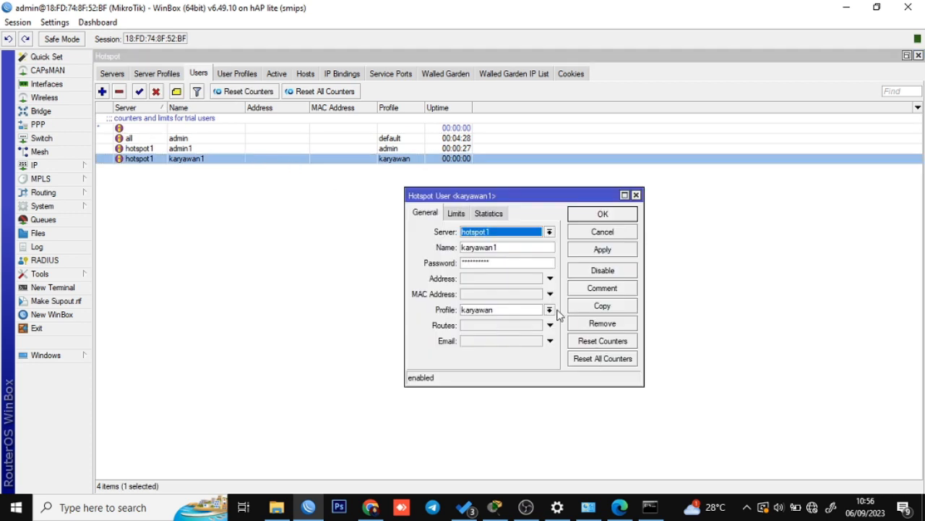
click(512, 263)
drag(484, 262, 456, 266)
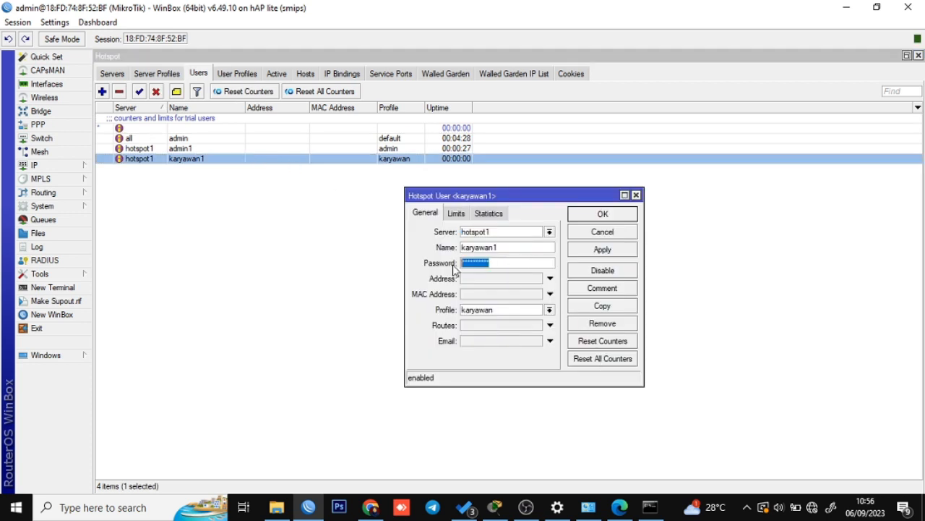
key(BackSpace)
drag(511, 249, 425, 251)
key(ctrl+c)
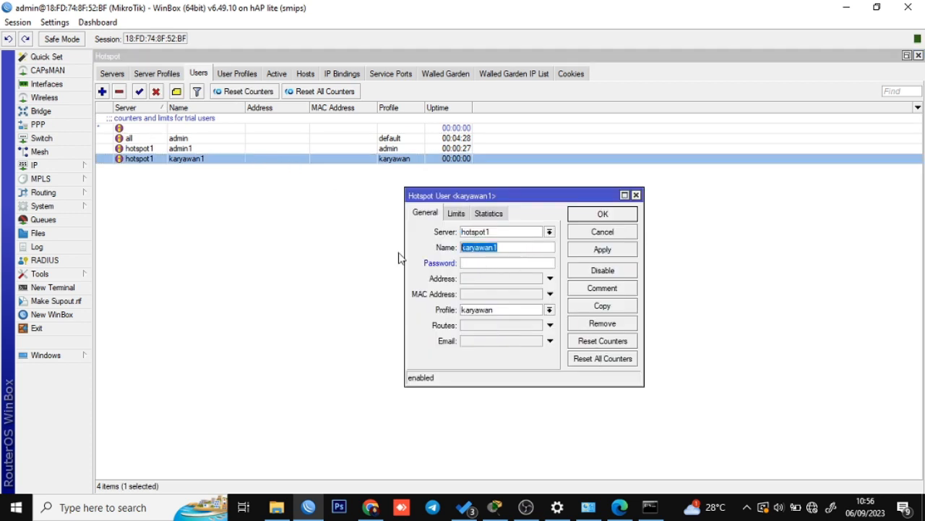
click(490, 262)
key(ctrl+v)
click(603, 249)
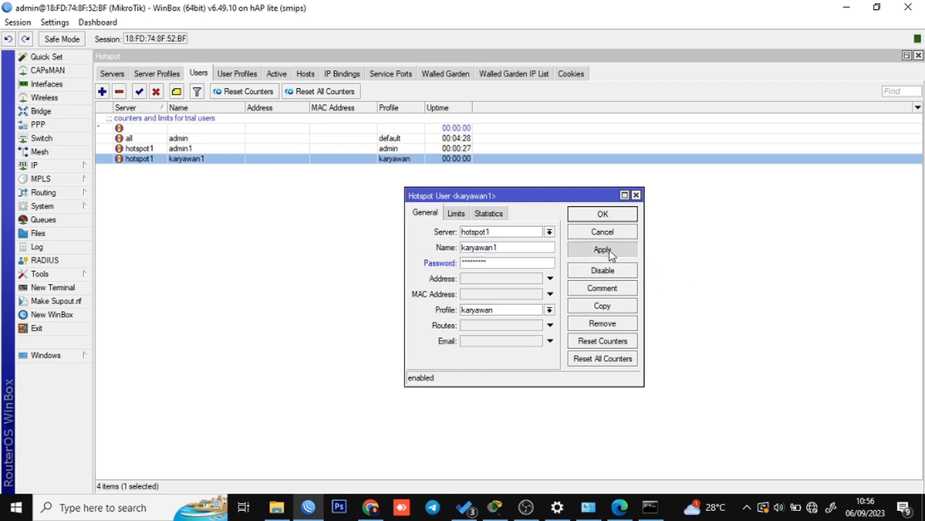
click(607, 219)
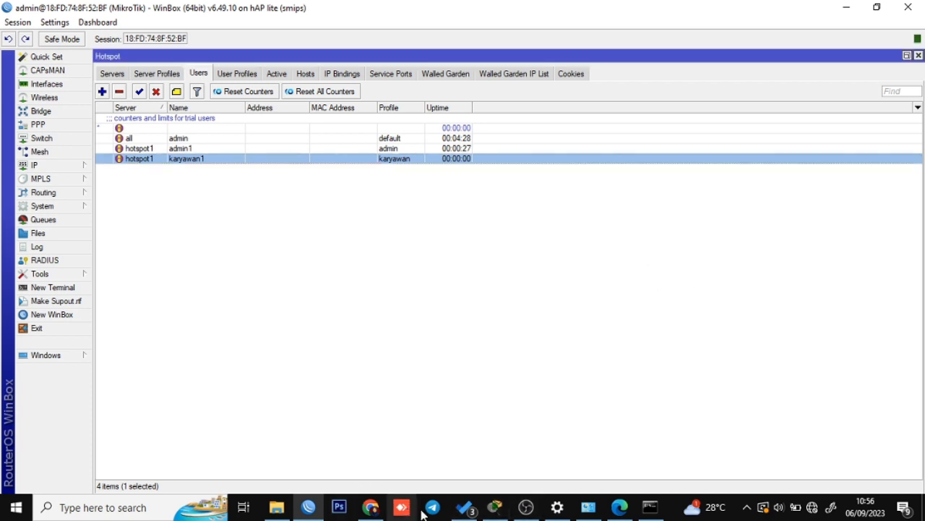
click(624, 508)
Log in to the hotspot portal as Karyawan1 and dismiss the save-password prompt.
drag(438, 260, 246, 256)
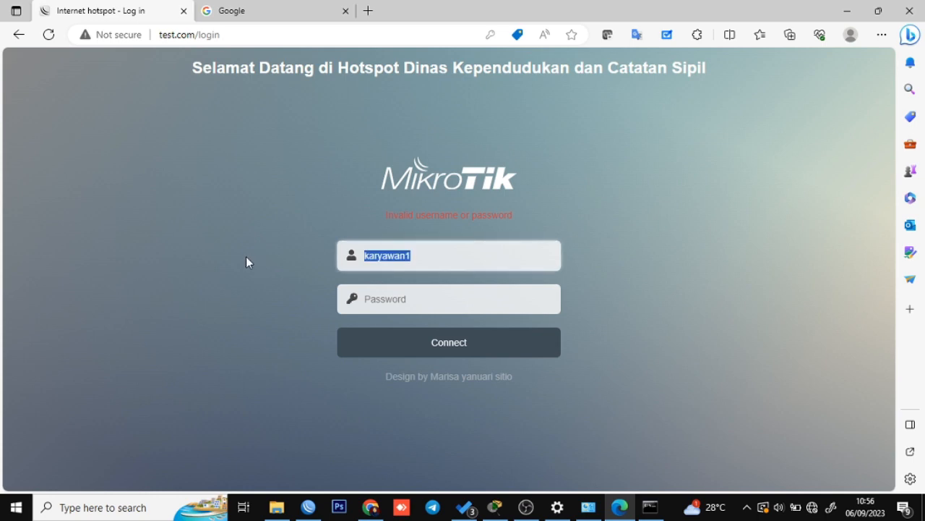
key(ctrl+v)
click(365, 299)
key(ctrl+v)
click(411, 346)
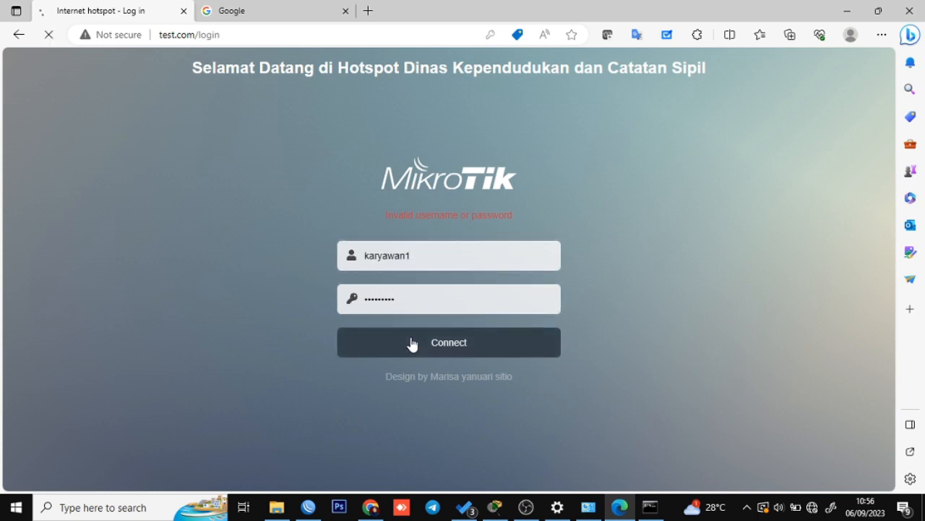
click(578, 55)
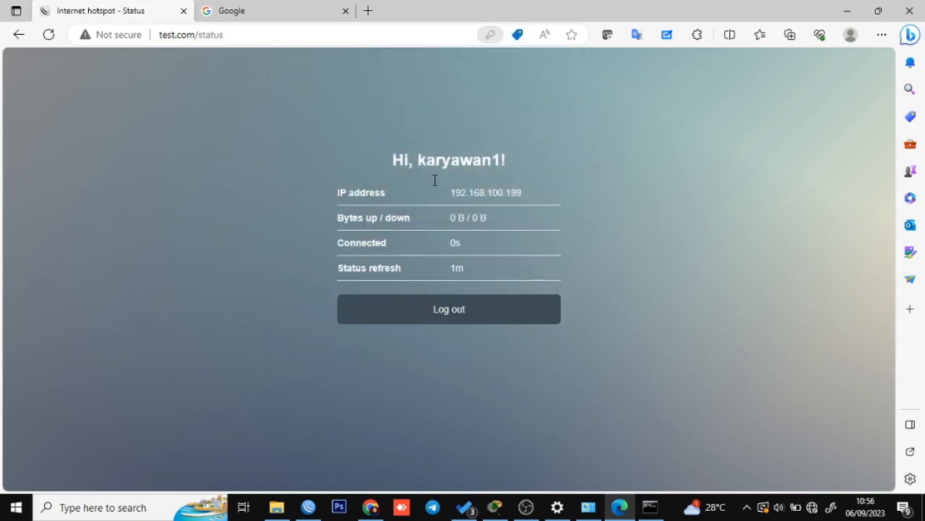
Load YouTube in the Google tab to test browsing through the hotspot.
click(277, 11)
click(229, 37)
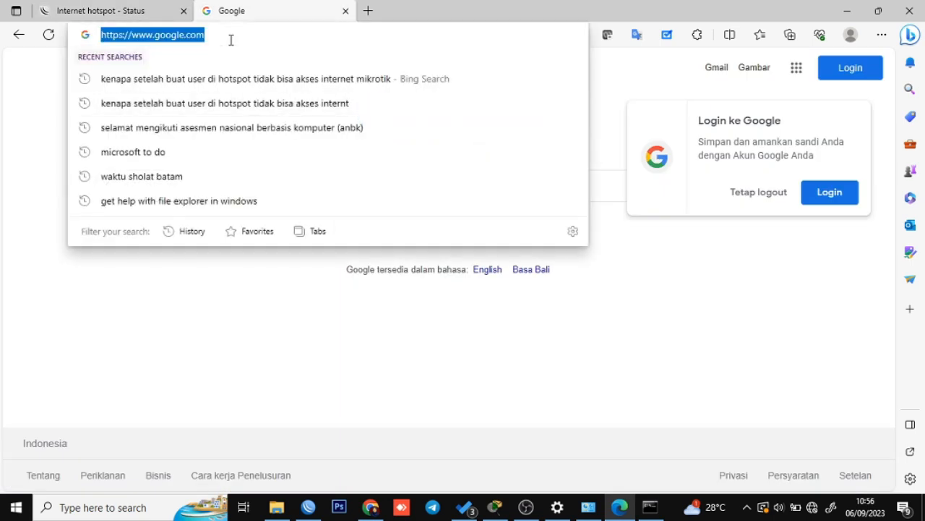
text(yo)
key(Return)
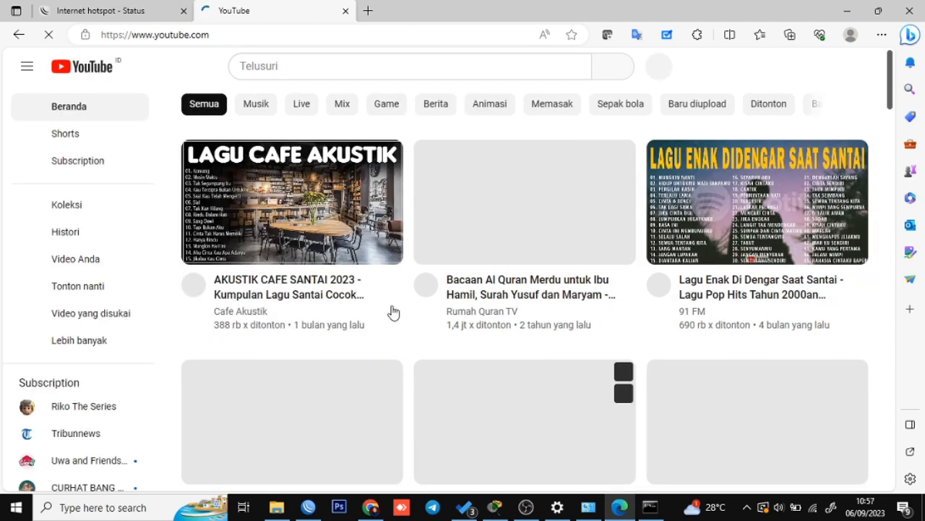
Rerun ping 8.8.8.8 in Command Prompt to confirm internet access, then bring up Packet Tracer.
click(149, 6)
key(alt+Tab)
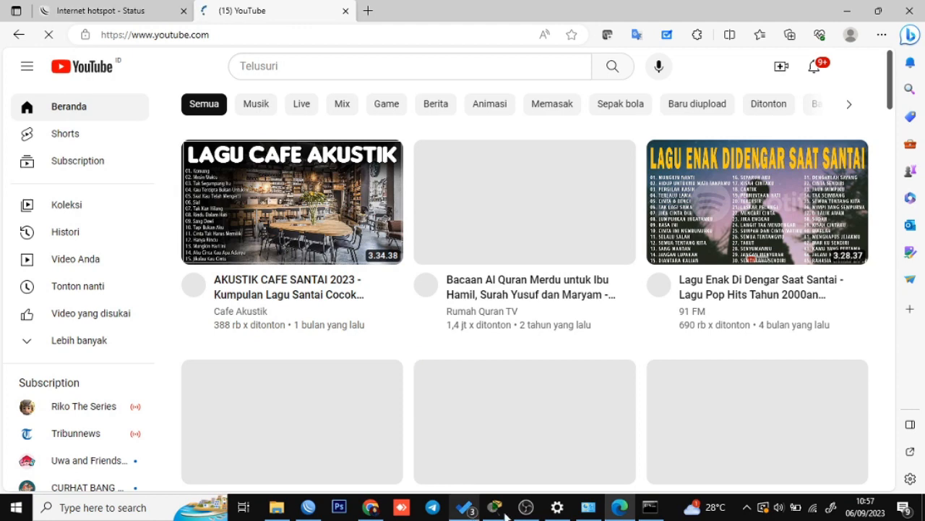
click(651, 508)
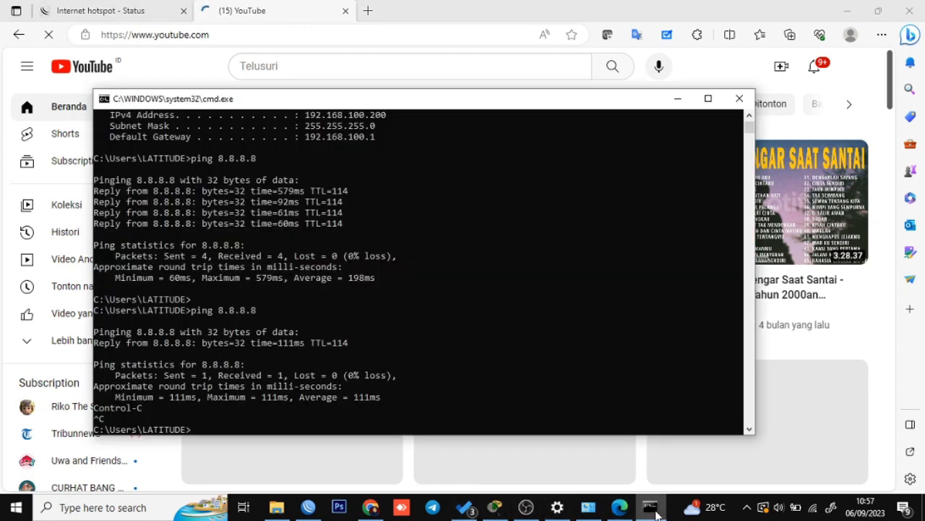
key(Up)
key(Return)
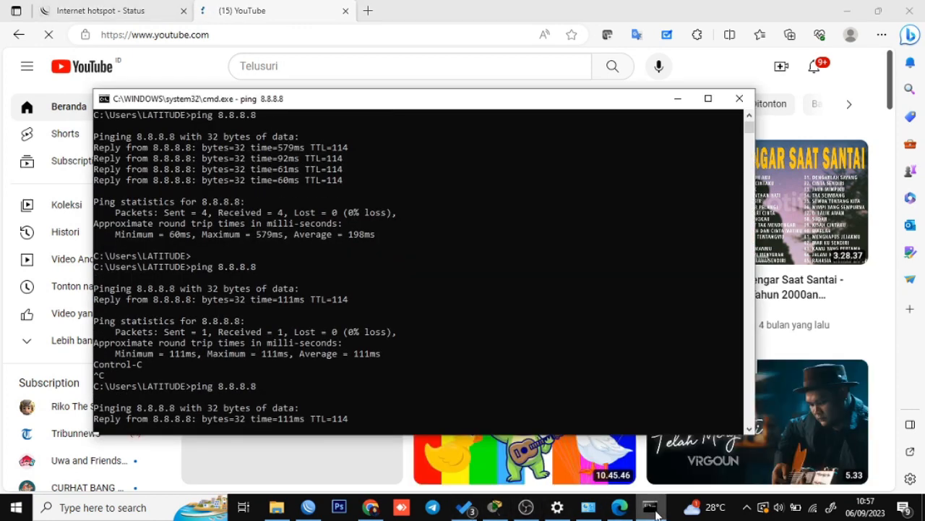
key(ctrl+c)
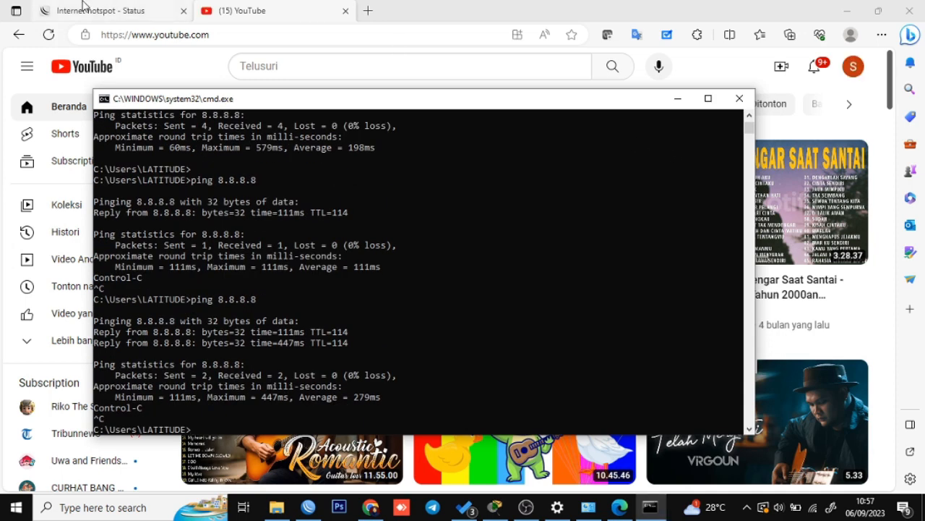
click(155, 9)
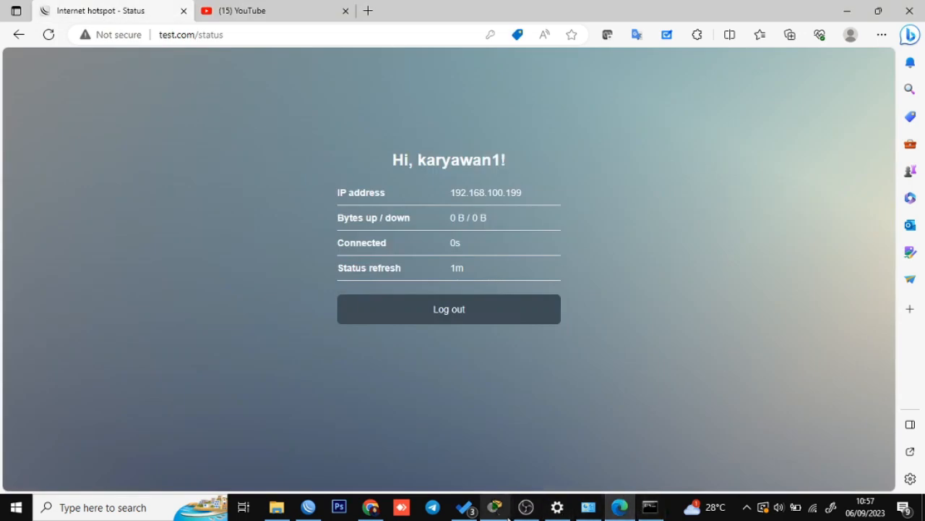
click(494, 506)
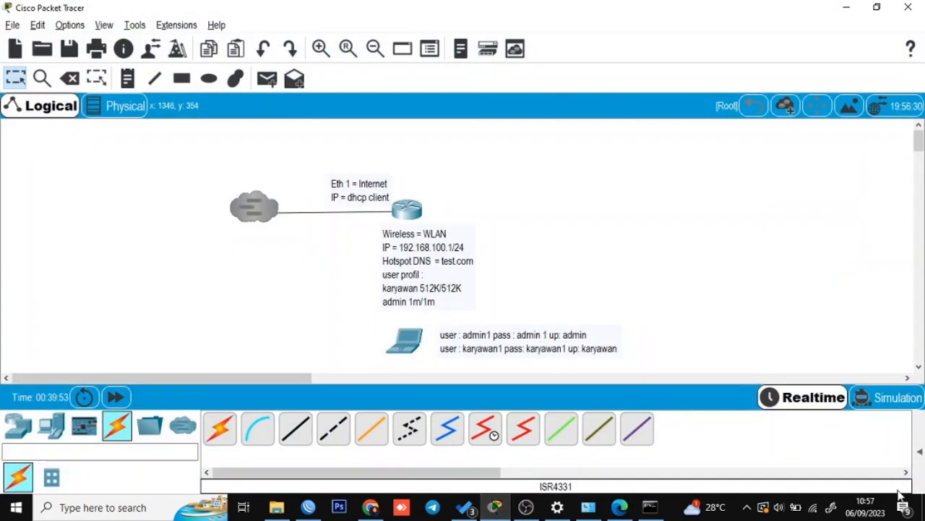
Review the Packet Tracer topology notes, then log karyawan1 out on Edge's hotspot status page.
mouse_move(815, 511)
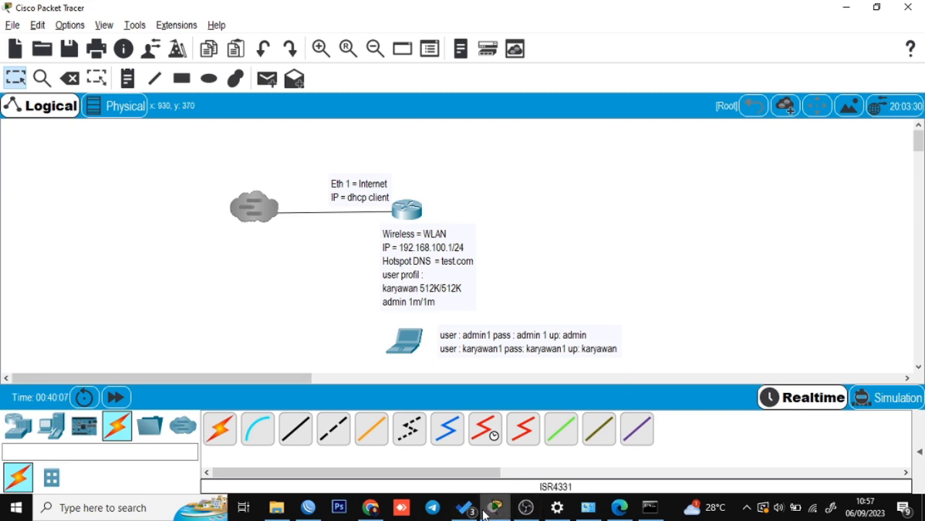
click(372, 507)
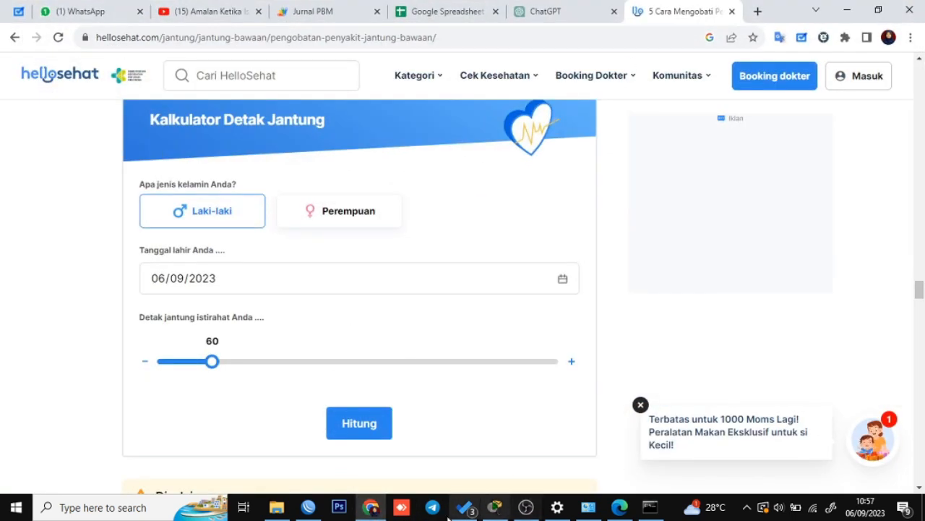
click(374, 512)
click(620, 507)
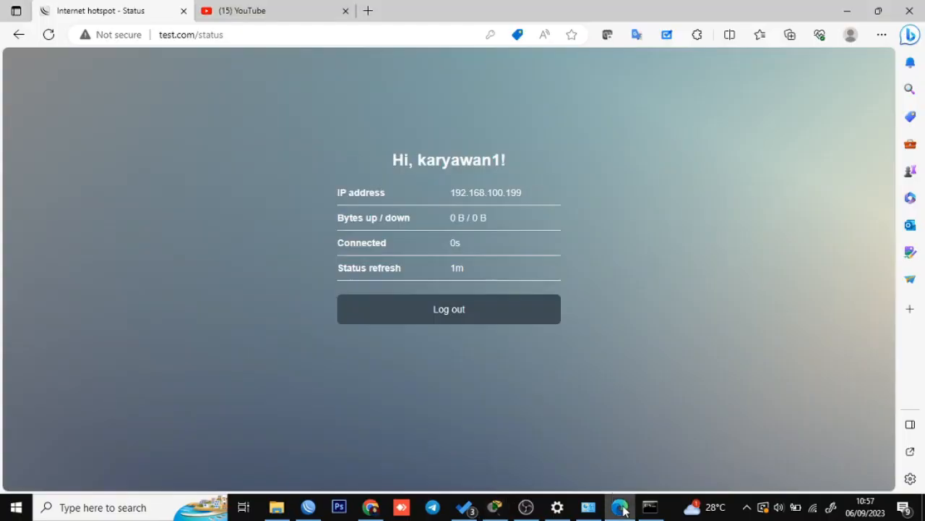
click(457, 324)
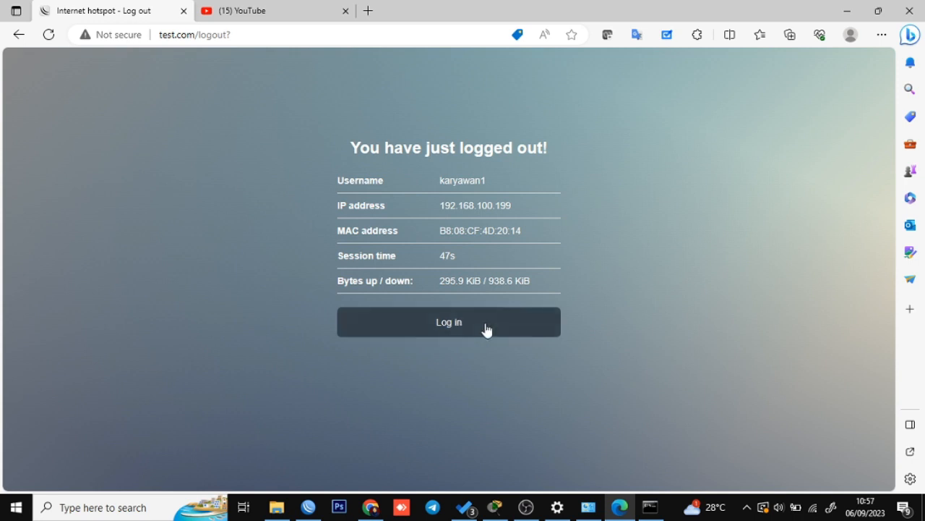
Return to the hotspot login page to check the new welcome heading, then switch to WinBox.
click(484, 327)
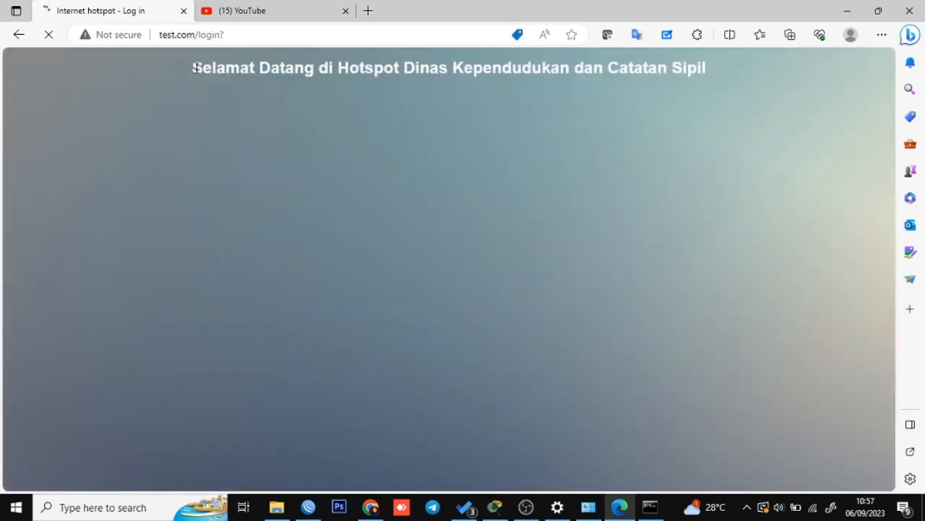
drag(193, 67, 702, 70)
click(700, 156)
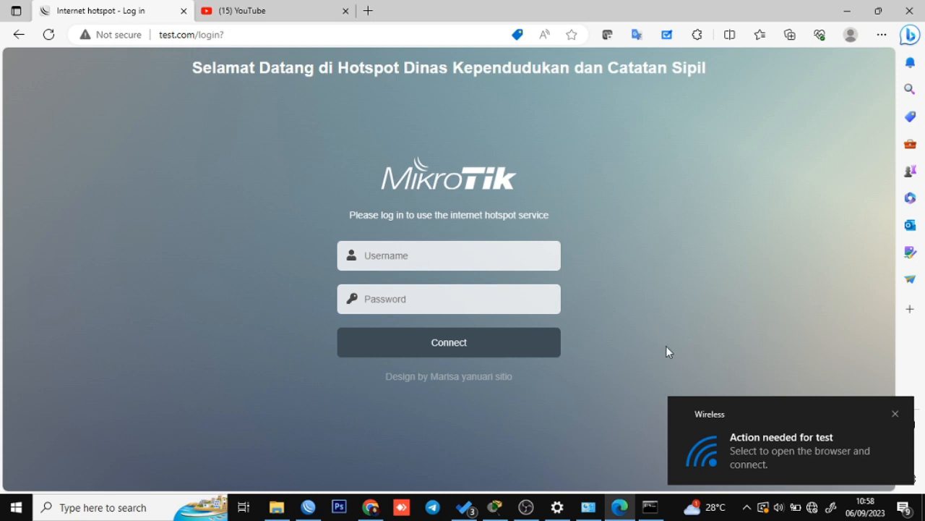
click(896, 414)
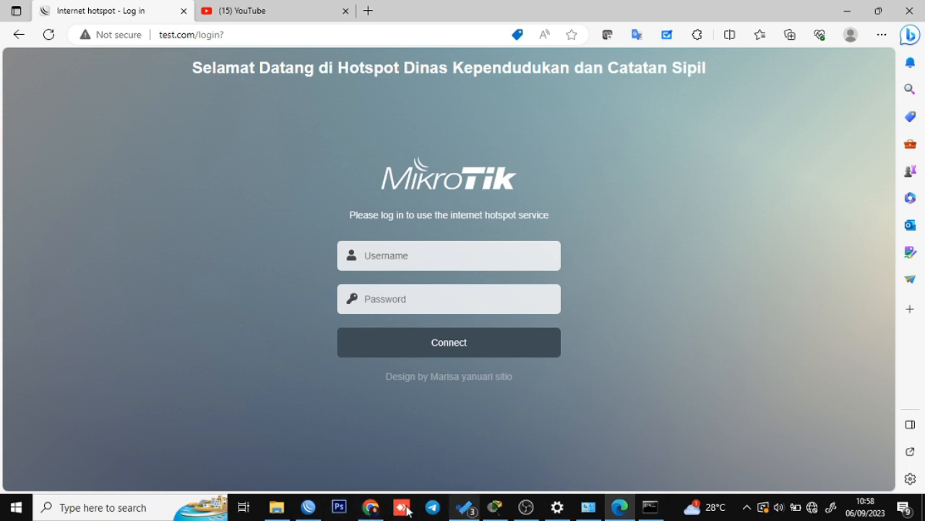
click(308, 507)
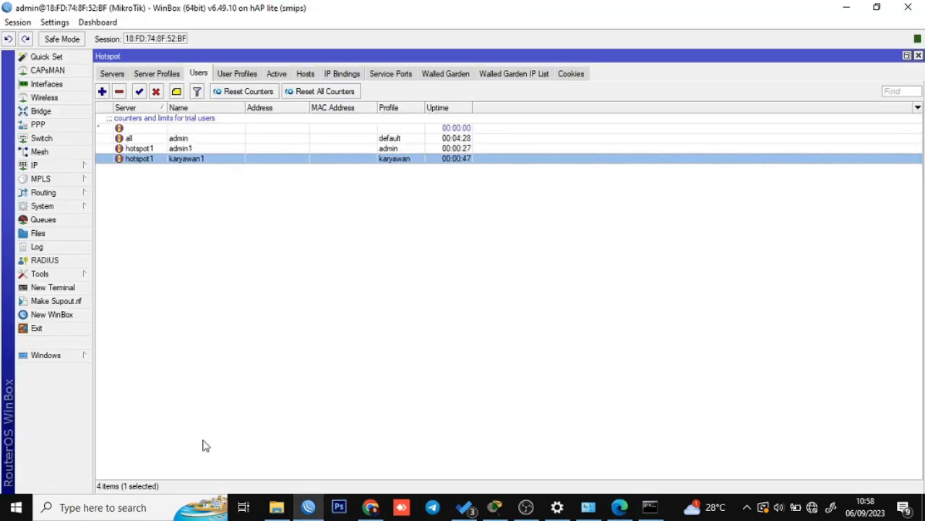
Open the router's File List and browse the hotspot directory.
click(38, 235)
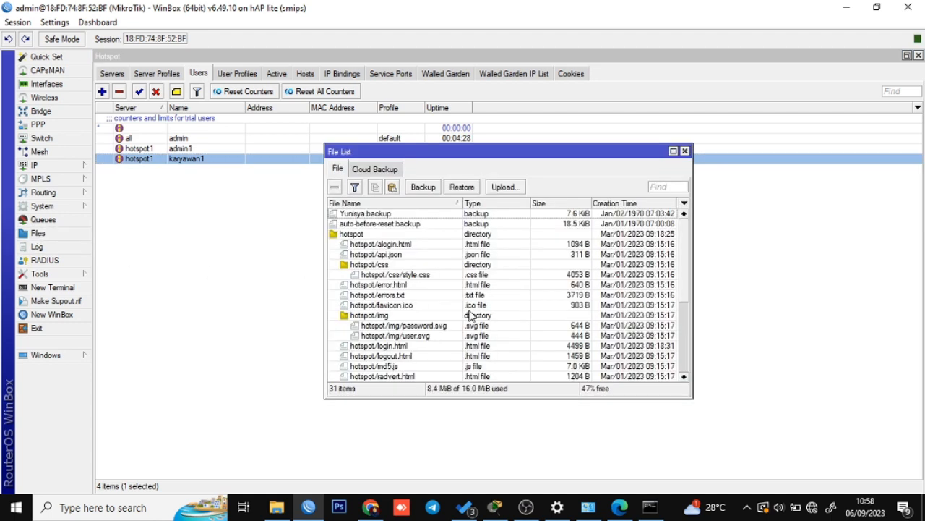
click(354, 235)
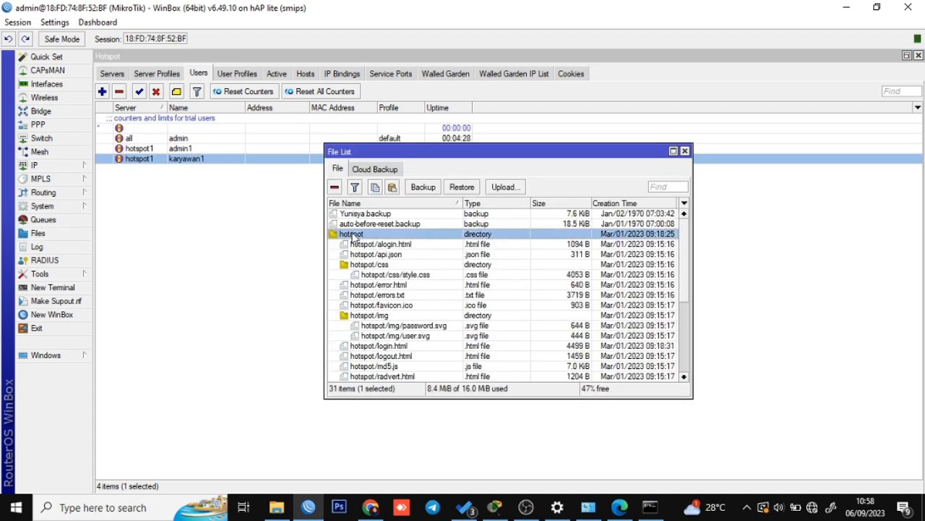
scroll(362, 261, down, 5)
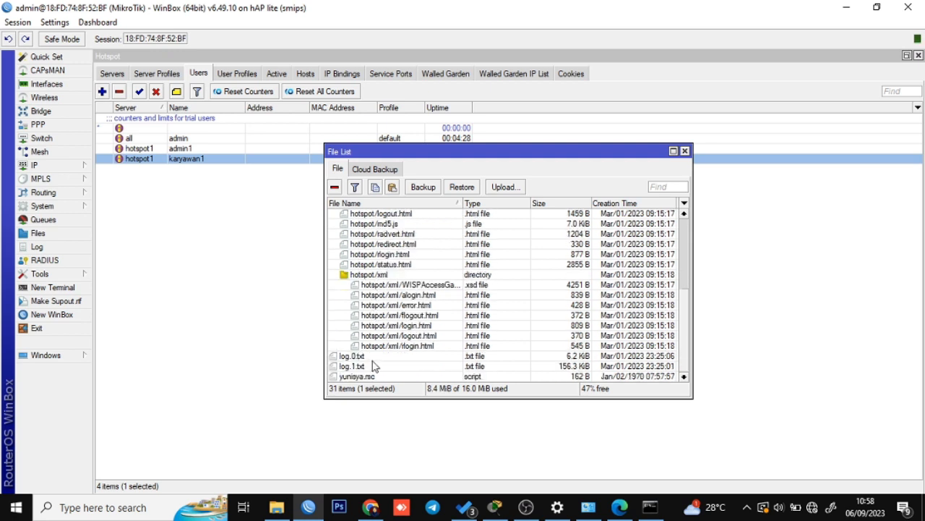
scroll(372, 332, up, 4)
scroll(371, 333, up, 1)
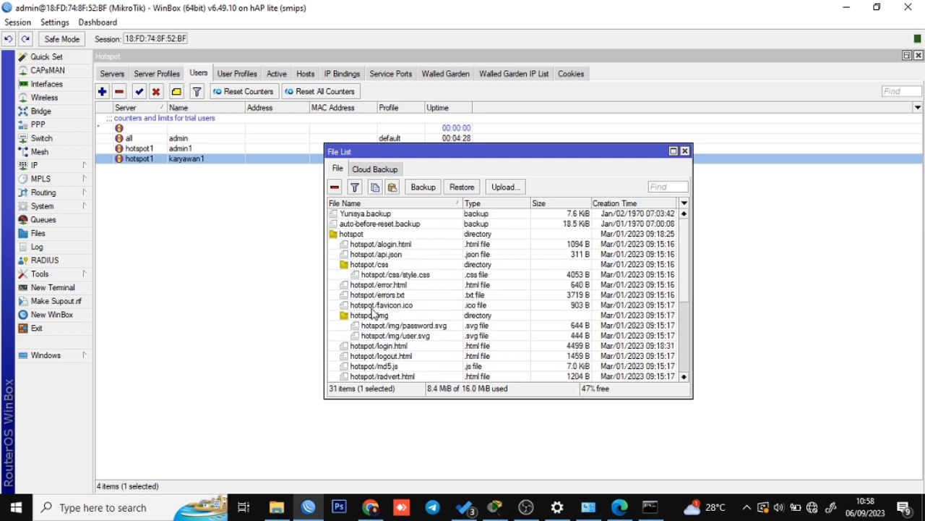
click(355, 236)
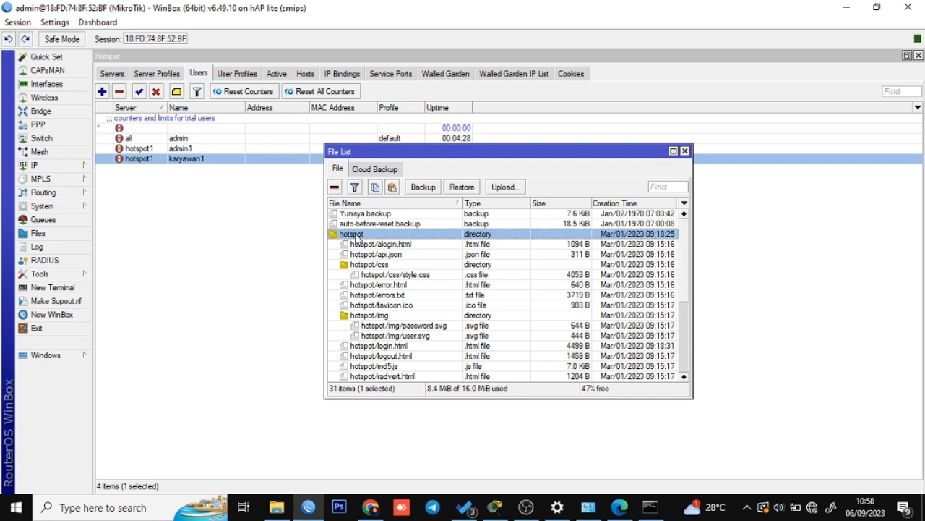
Open the hsprof1 server profile to confirm it uses the hotspot HTML directory.
click(164, 75)
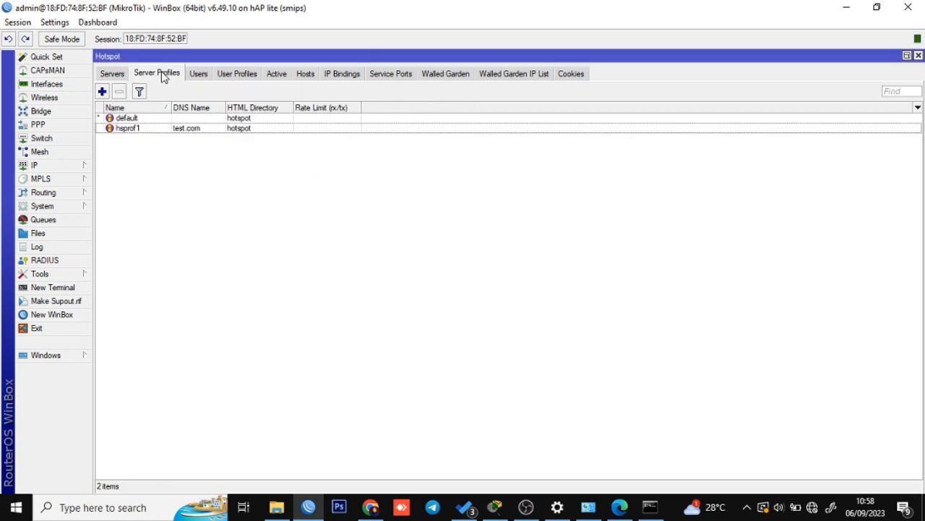
double_click(166, 131)
click(382, 160)
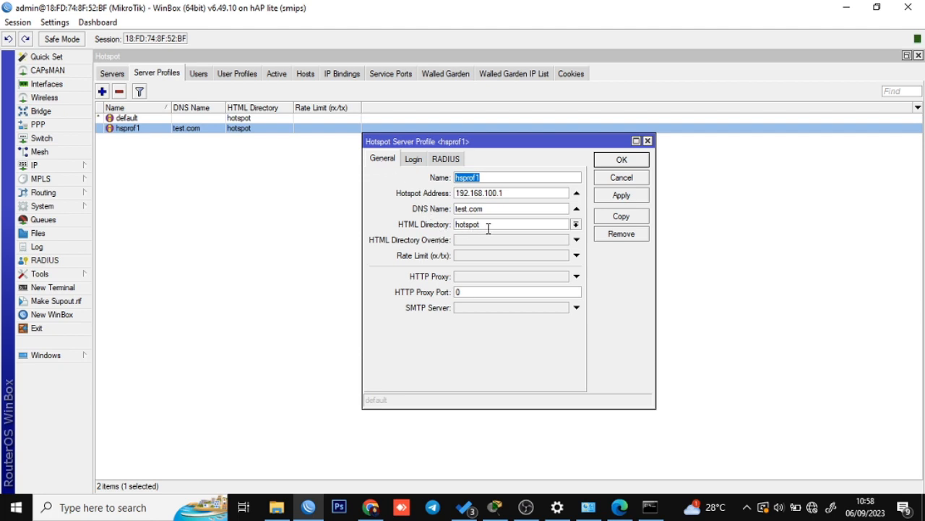
Reopen the File List and select hotspot/login.html.
click(38, 233)
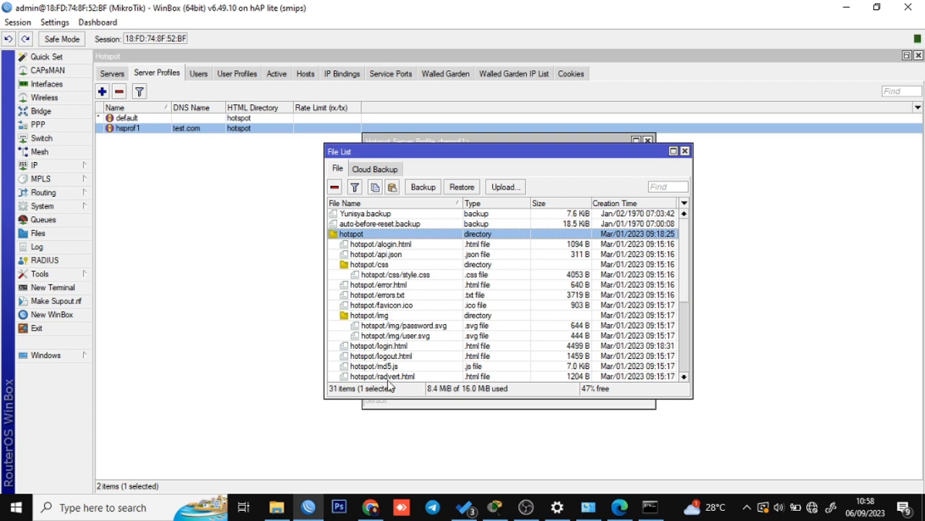
scroll(390, 376, down, 1)
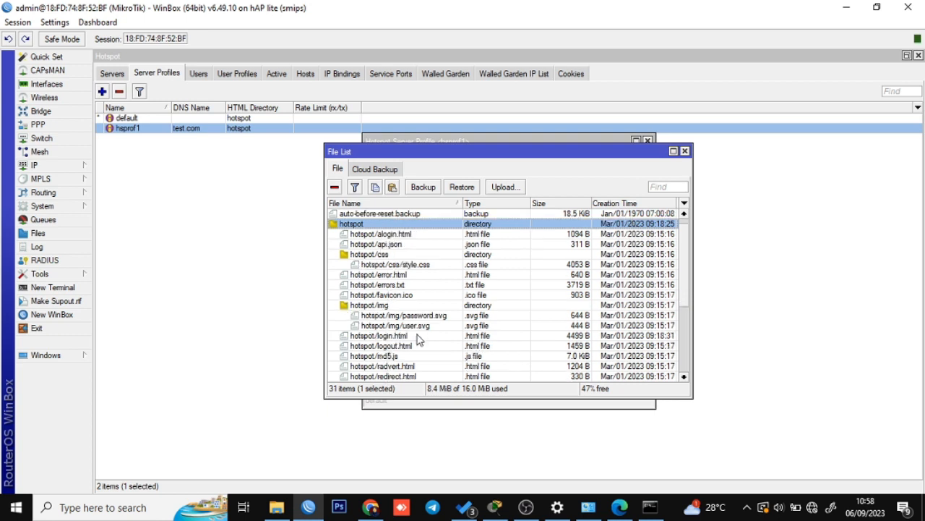
scroll(418, 339, down, 2)
scroll(418, 340, down, 2)
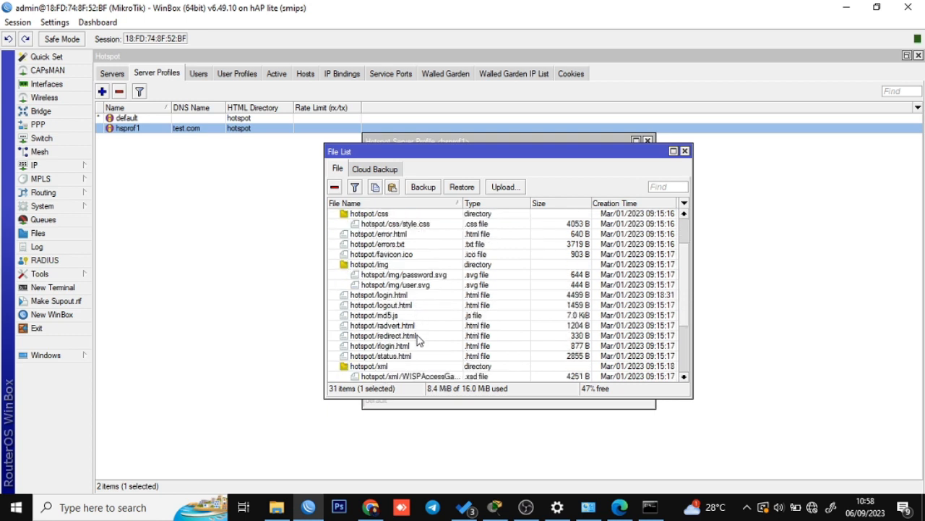
click(386, 298)
scroll(387, 302, down, 3)
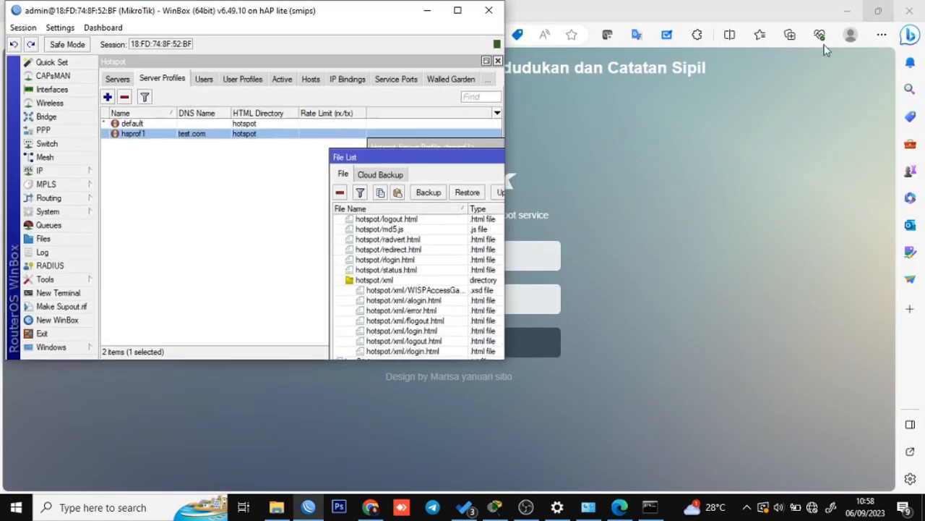
Rearrange WinBox and drag hotspot/login.html from the File List onto the desktop.
click(877, 7)
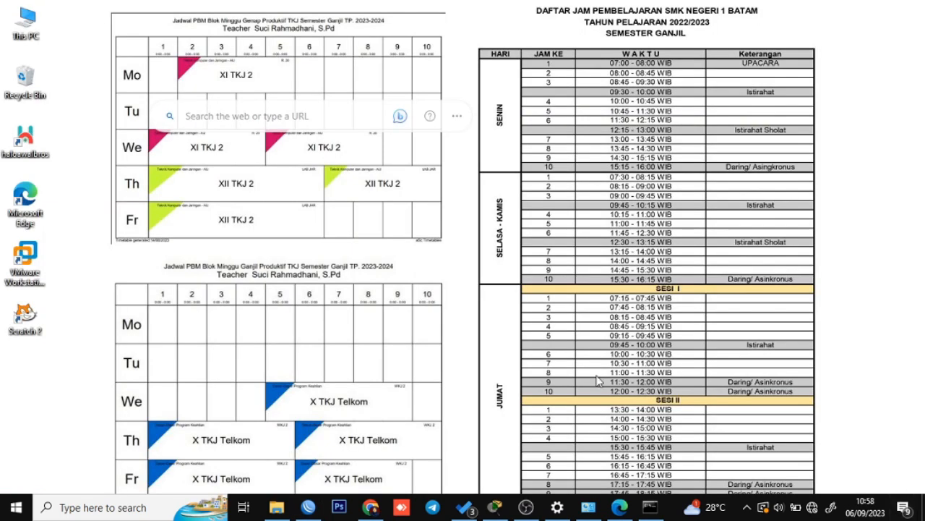
click(309, 507)
drag(237, 7, 582, 105)
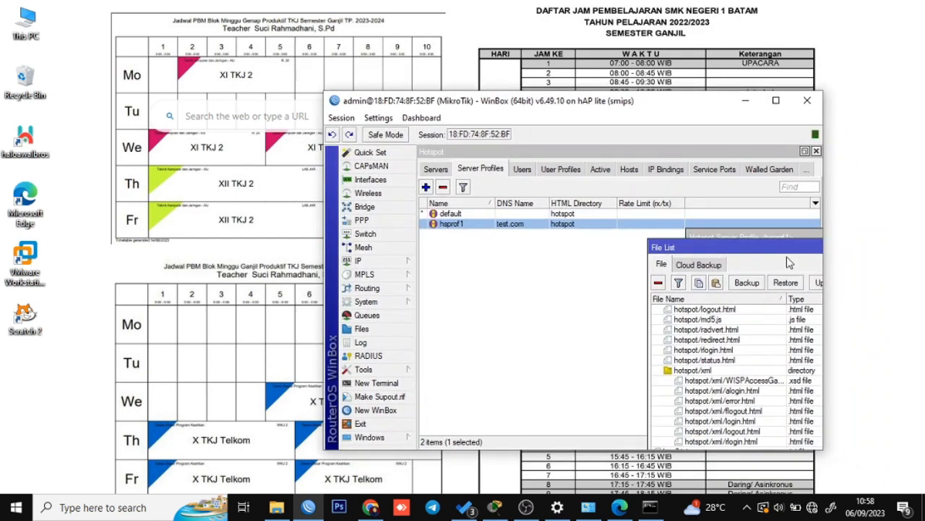
drag(790, 262, 558, 206)
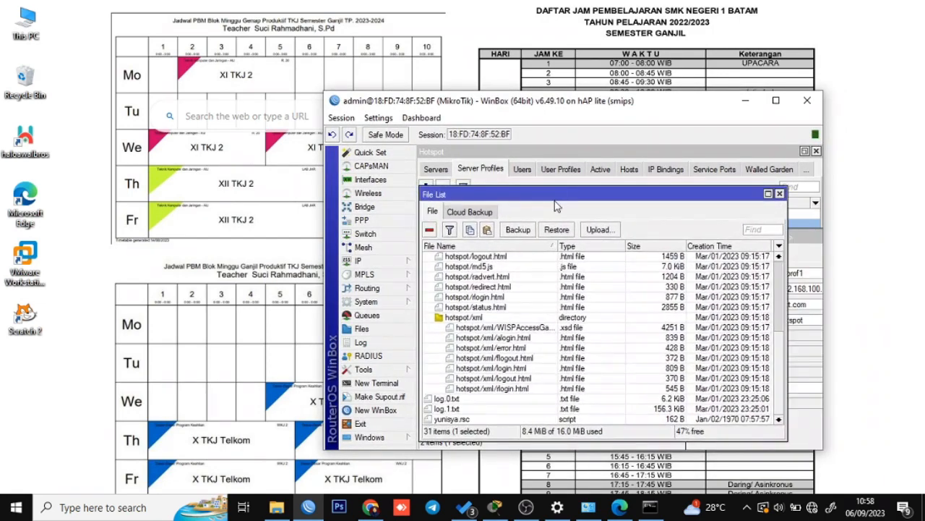
click(769, 193)
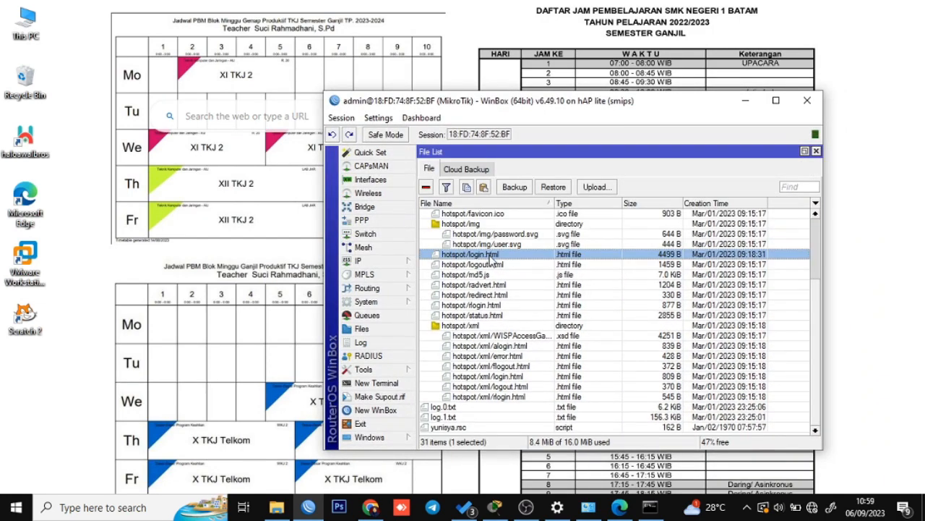
drag(490, 258, 57, 392)
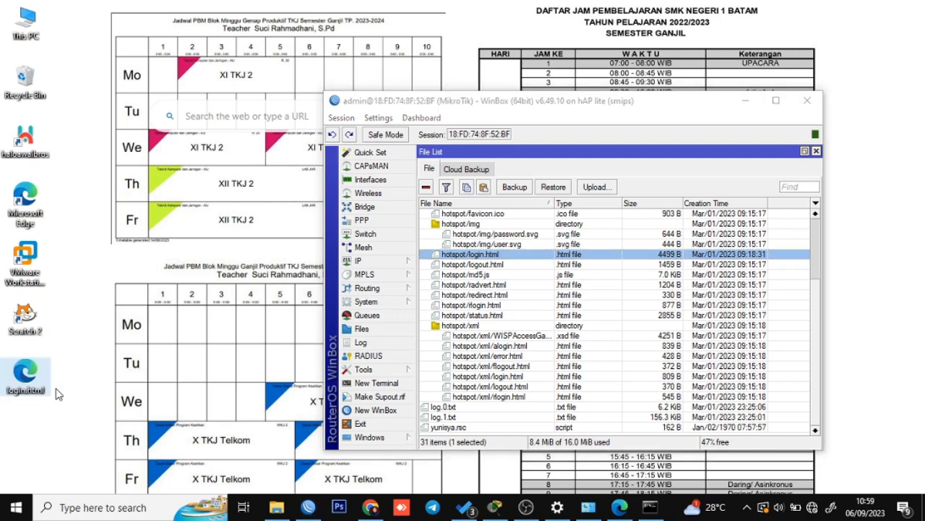
Open the desktop login.html with Visual Studio Code.
right_click(26, 373)
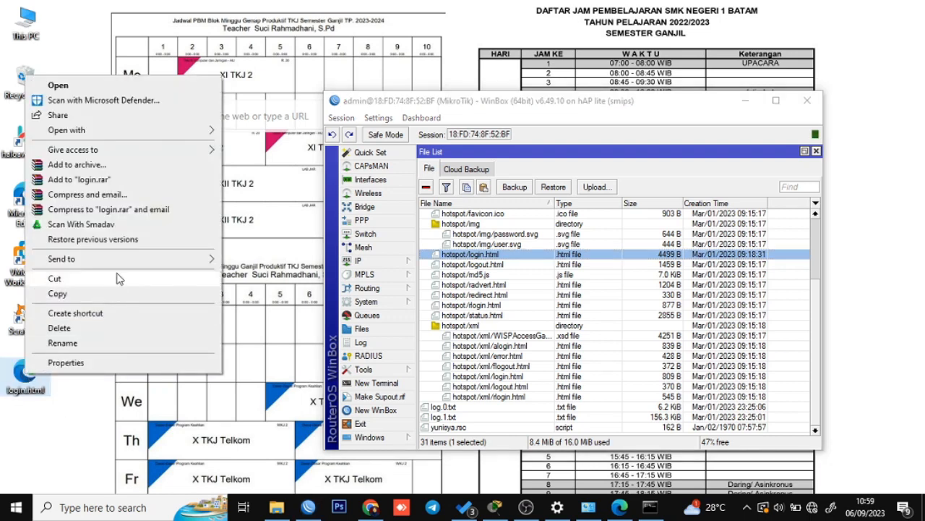
mouse_move(178, 133)
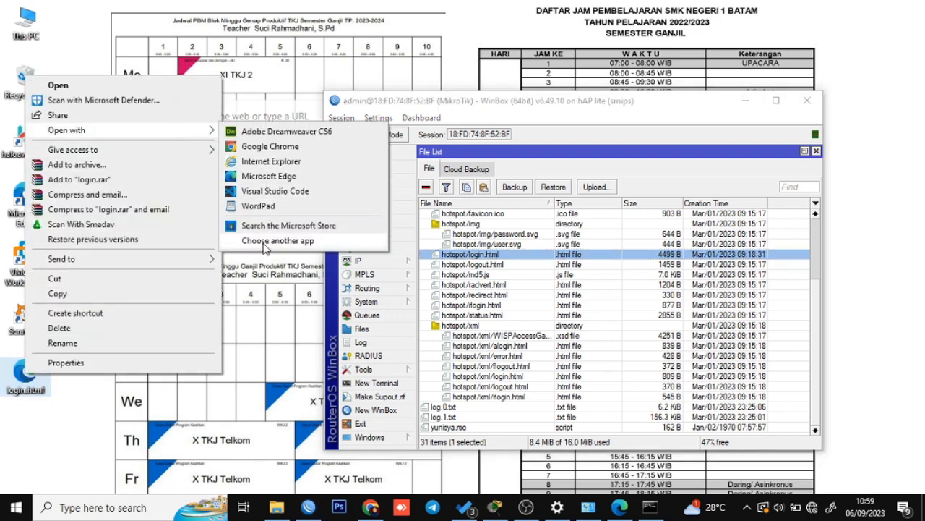
click(287, 197)
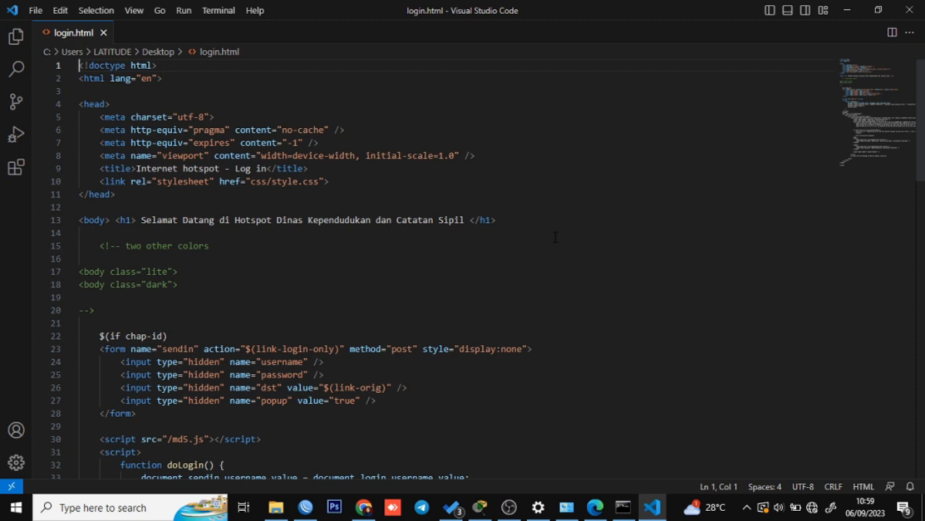
Change the h1 heading to "Selamat datang dihalaman login Hotspot Test".
click(116, 220)
key(Return)
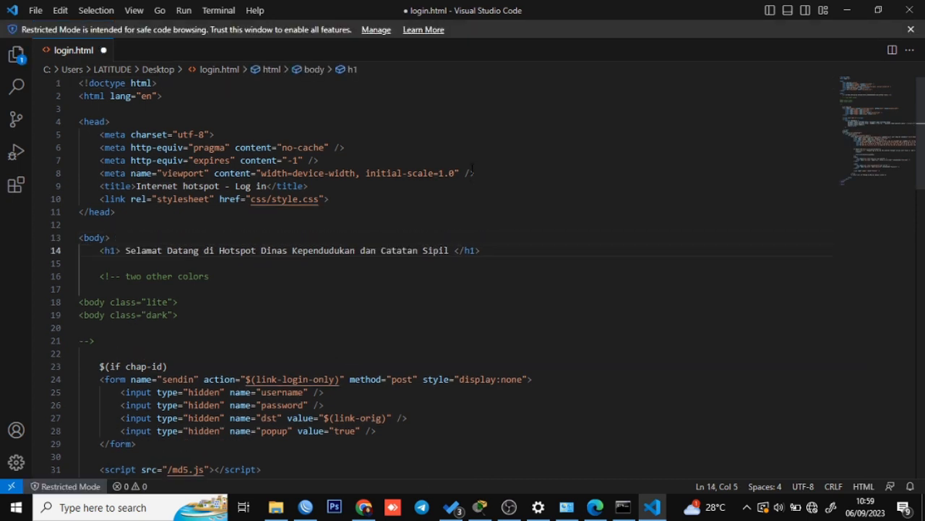
key(Right)
key(Right)
key(Right)
key(ctrl+shift+Right)
key(ctrl+shift+Right)
key(ctrl+shift+Right)
key(ctrl+shift+Right)
key(ctrl+shift+Right)
key(ctrl+shift+Right)
key(ctrl+shift+Right)
key(ctrl+shift+Right)
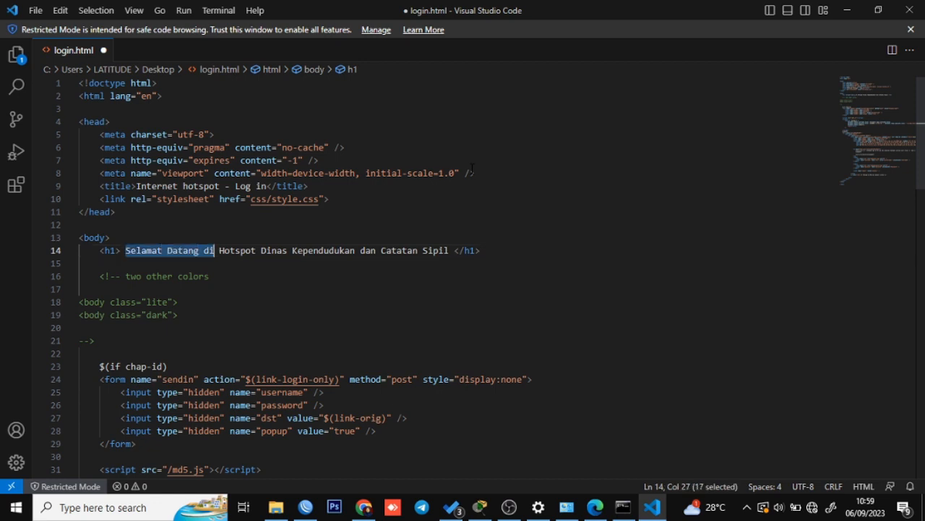
key(ctrl+shift+Right)
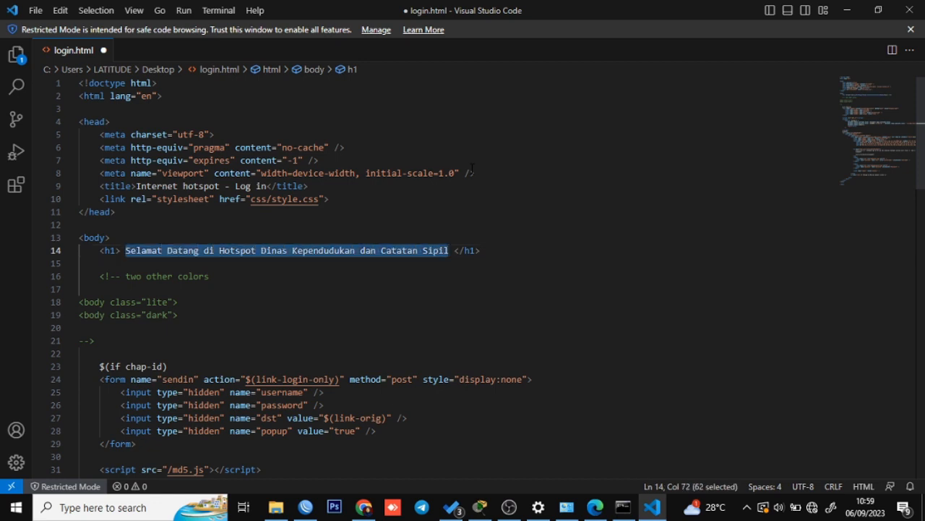
text(Selamat data)
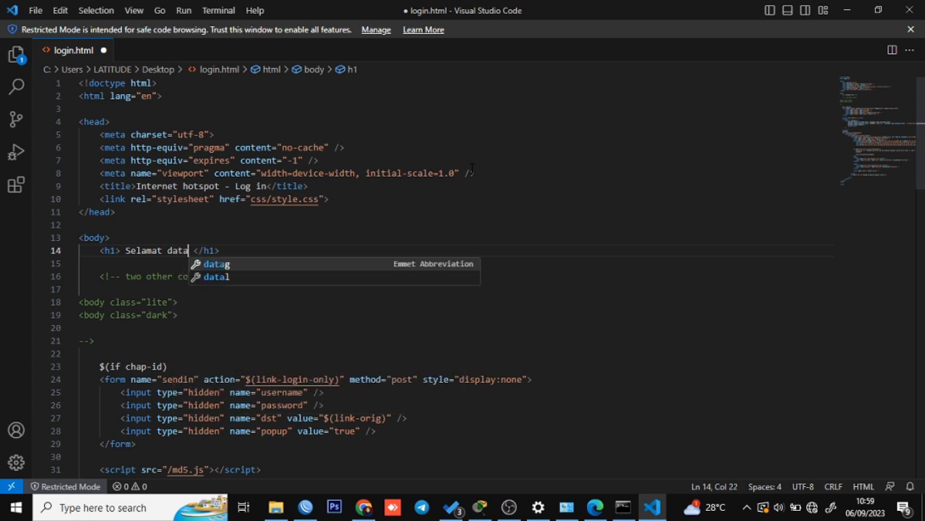
text(ng diha)
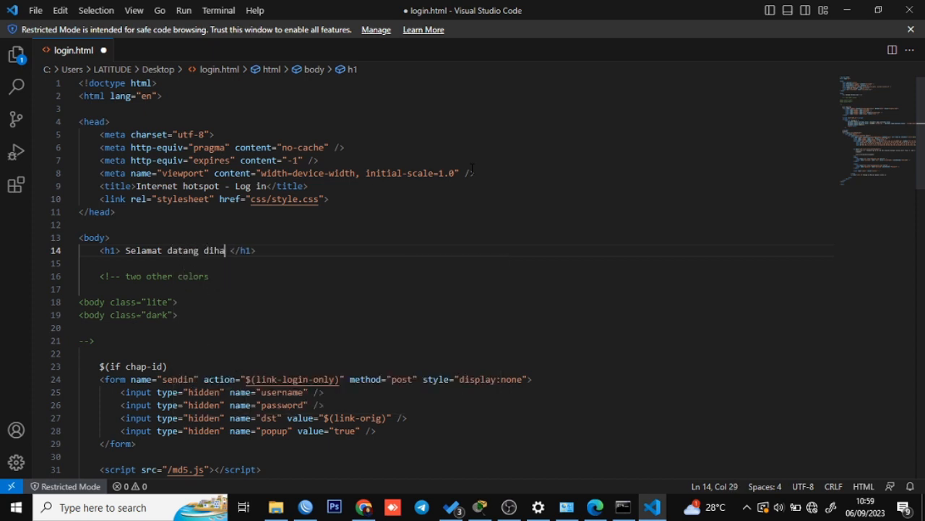
text(lama)
text(n )
text(login Hotspo)
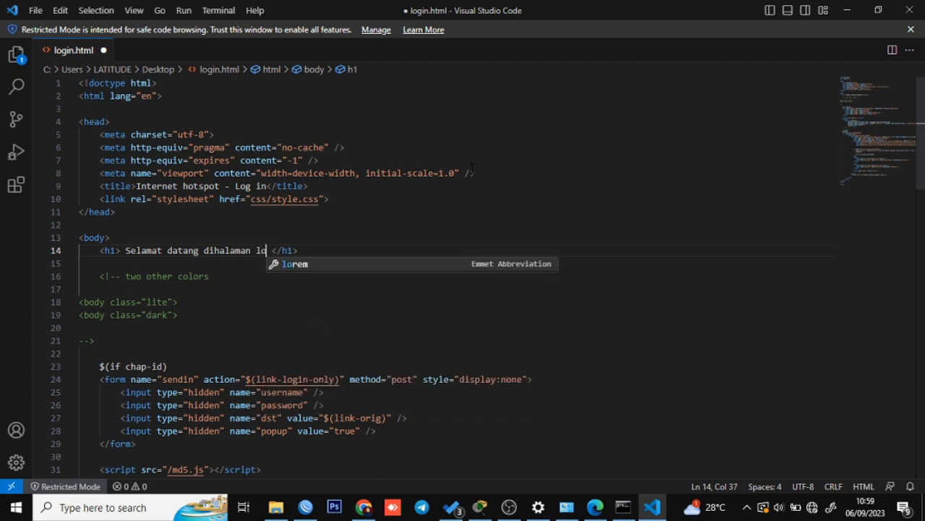
text(t Testr)
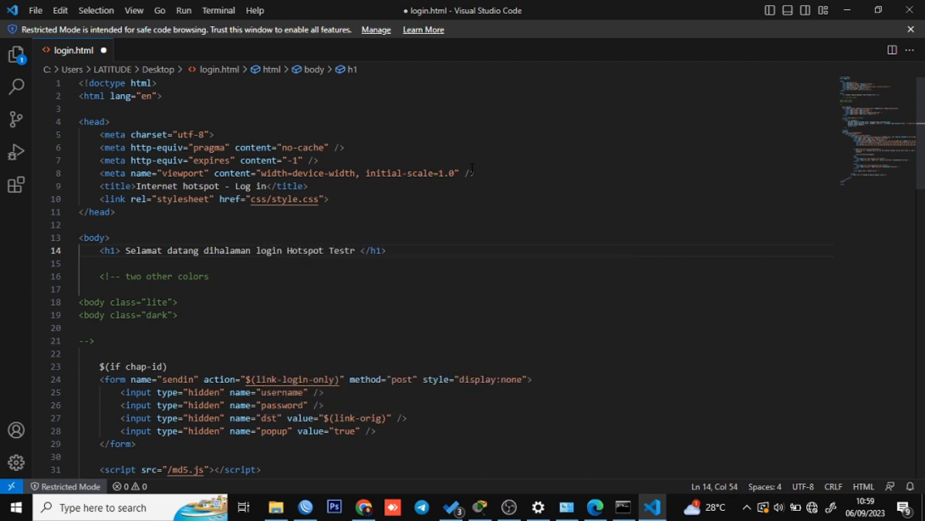
key(BackSpace)
Compare against the current login page in the browser, then return to the code.
scroll(377, 257, down, 9)
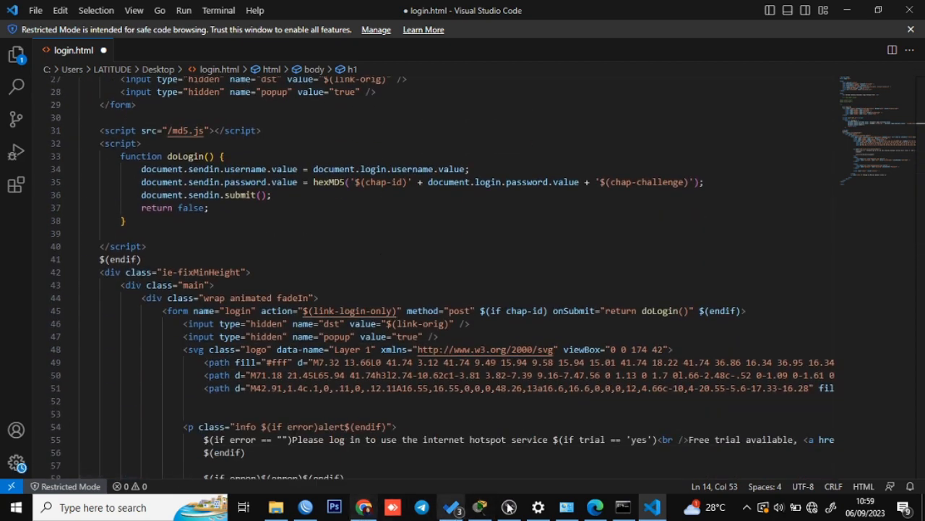
click(595, 507)
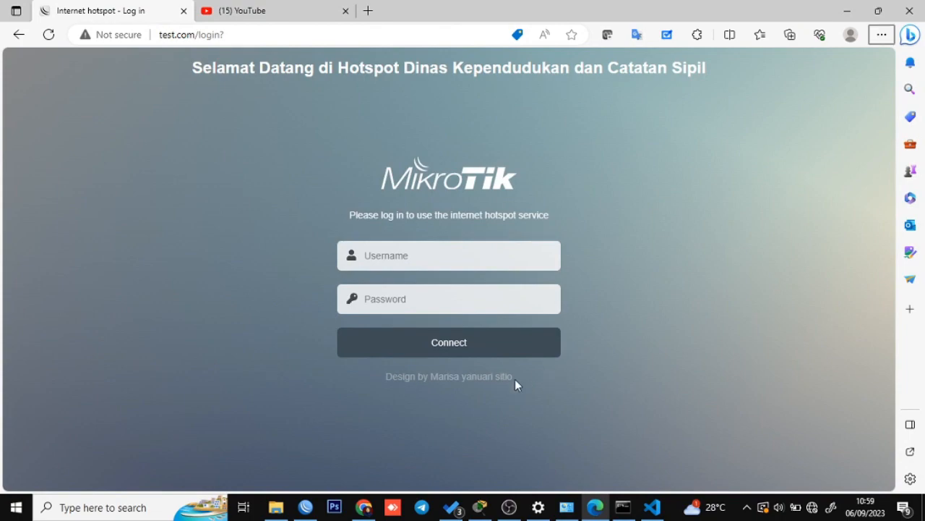
key(alt+Tab)
scroll(304, 358, down, 12)
scroll(304, 358, up, 1)
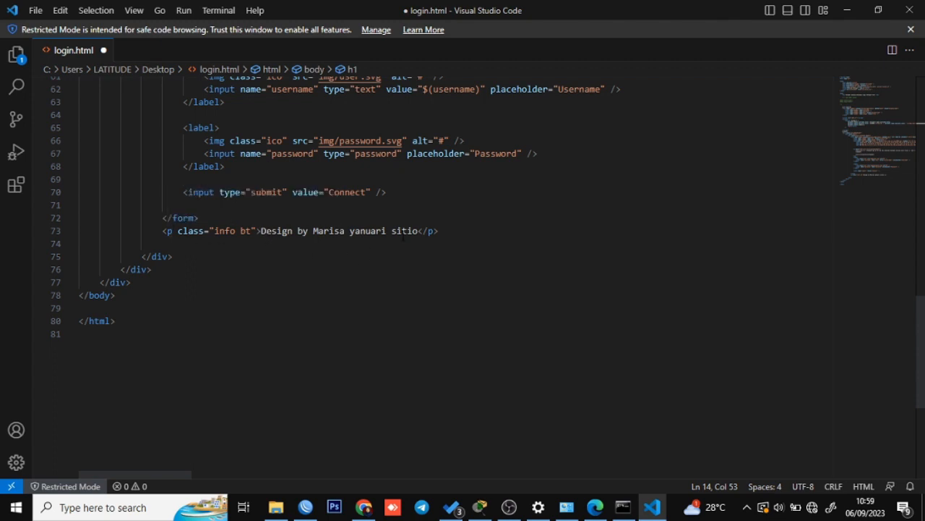
Replace the footer's designer name so it reads "Design by Test", save, and close VS Code.
drag(418, 233, 313, 231)
text(Test)
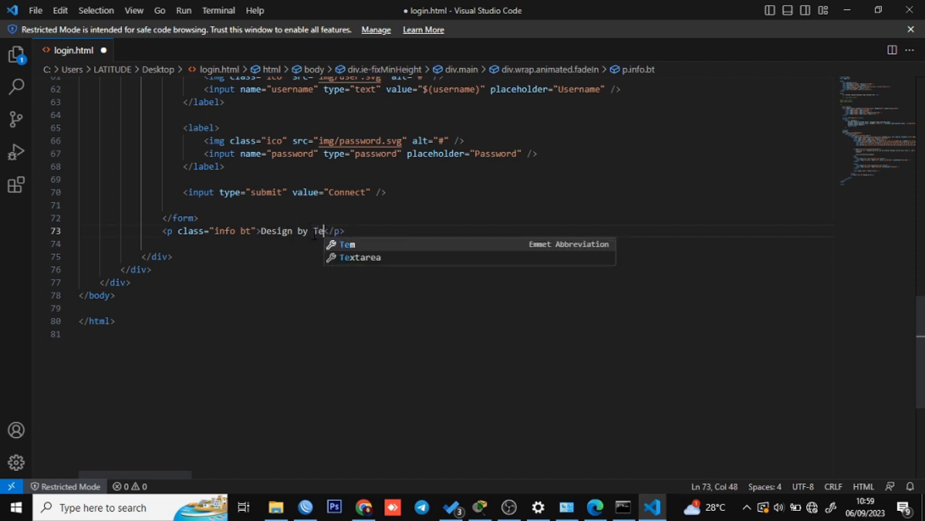
click(370, 308)
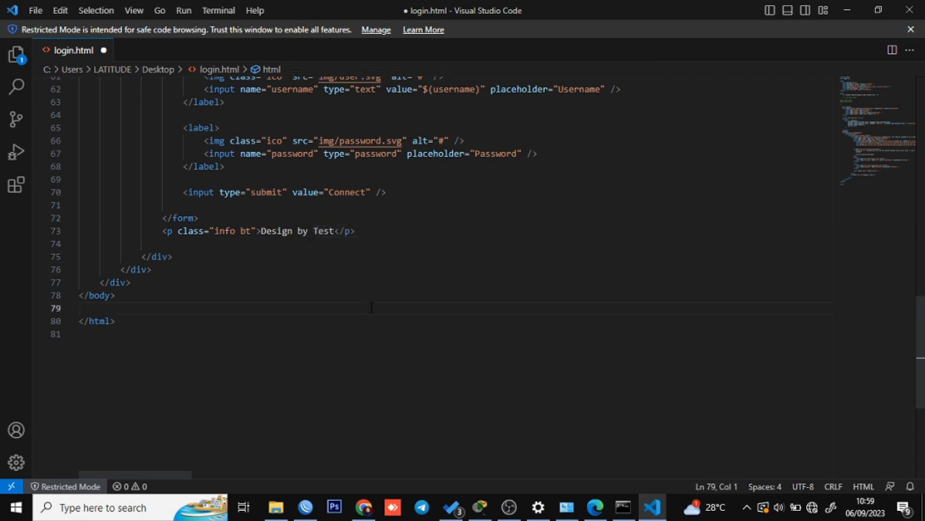
key(ctrl+s)
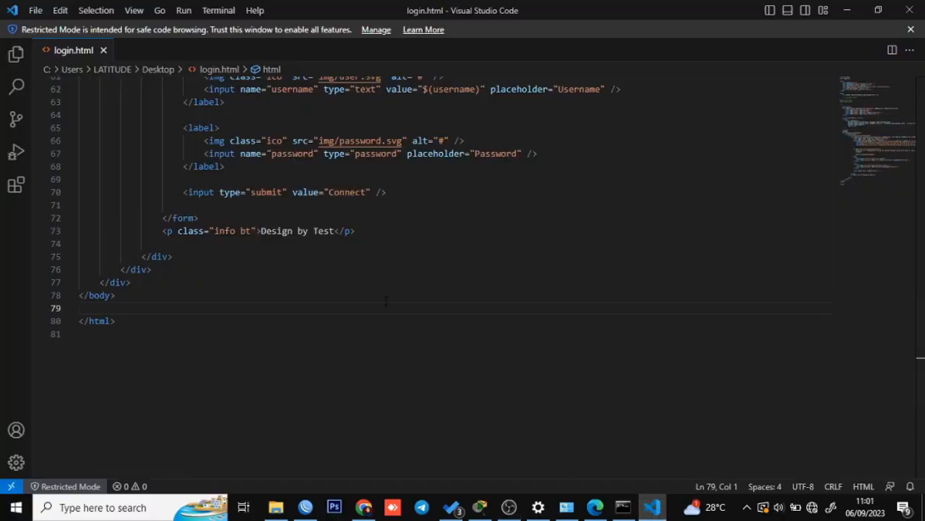
scroll(386, 301, up, 3)
drag(261, 334, 335, 332)
click(410, 334)
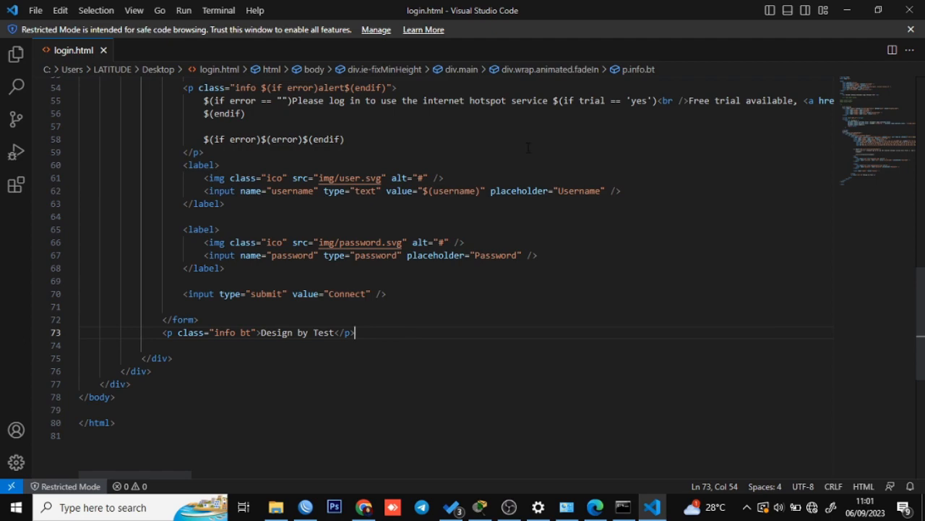
click(910, 11)
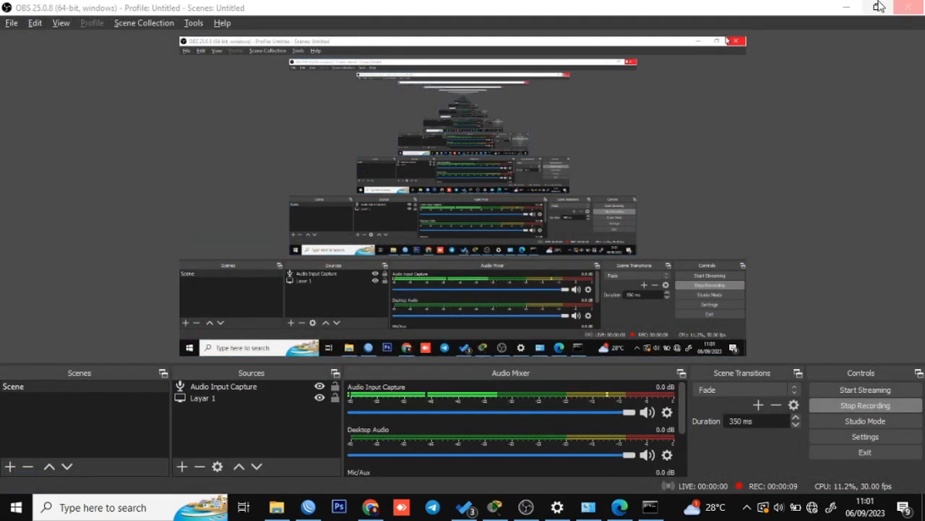
Drag the edited login.html onto the router's hotspot/login.html in WinBox, then bring up Edge.
click(846, 7)
click(846, 9)
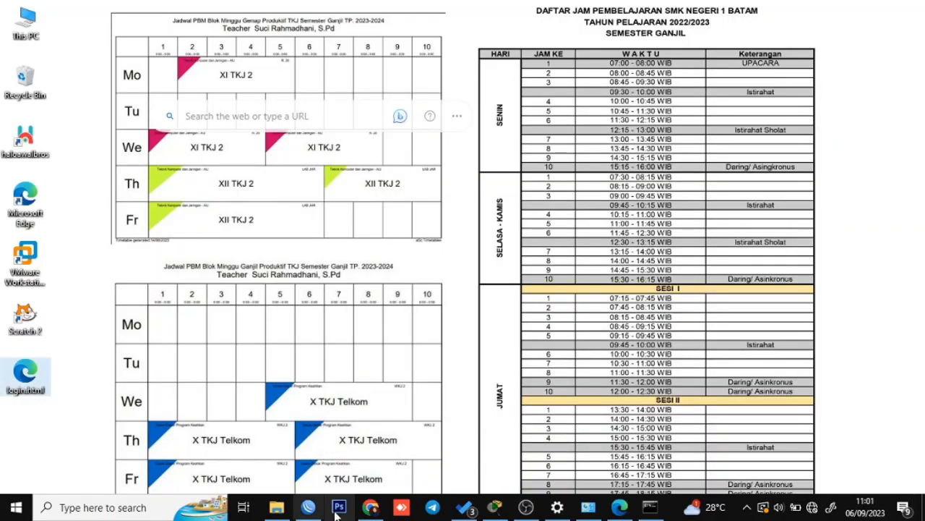
click(308, 507)
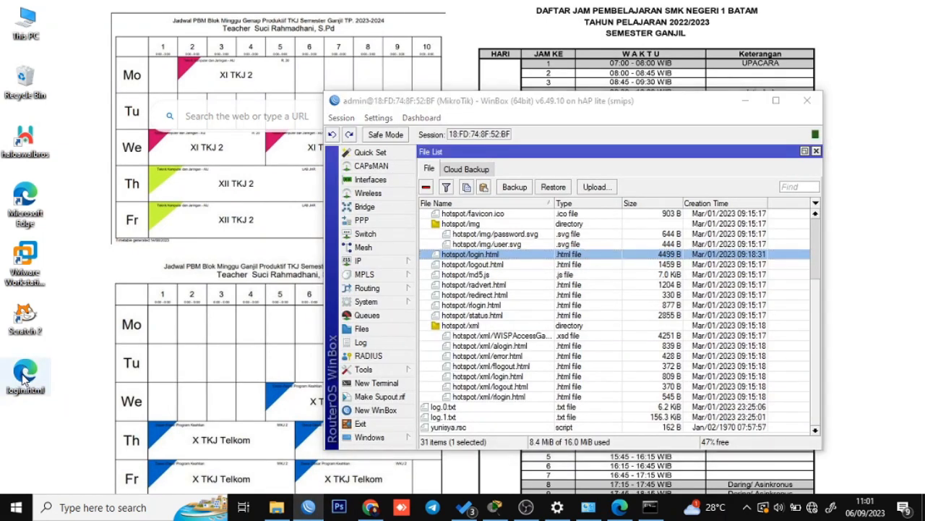
drag(24, 380, 457, 260)
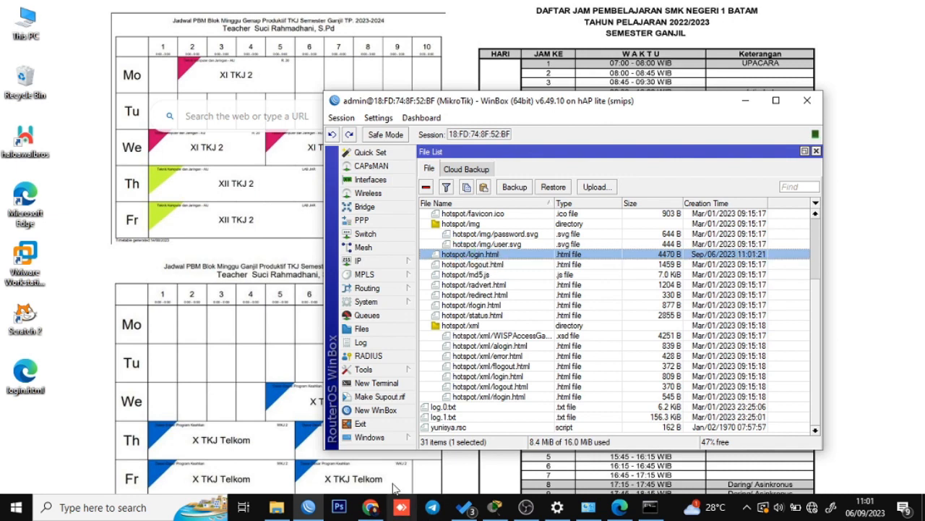
click(371, 508)
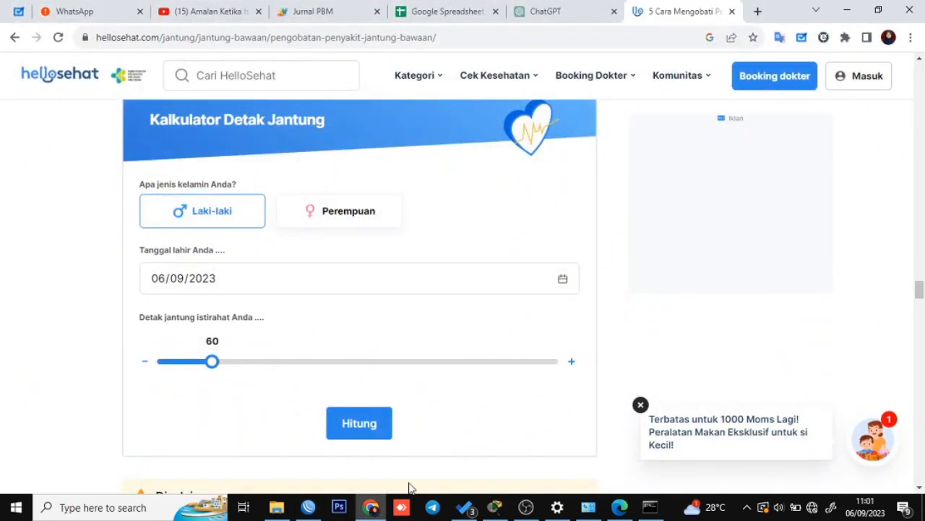
click(847, 11)
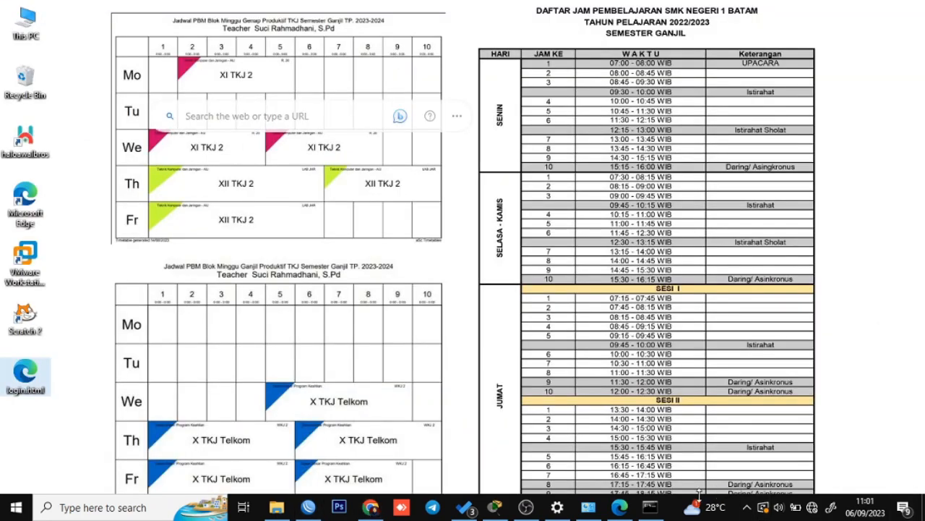
click(620, 507)
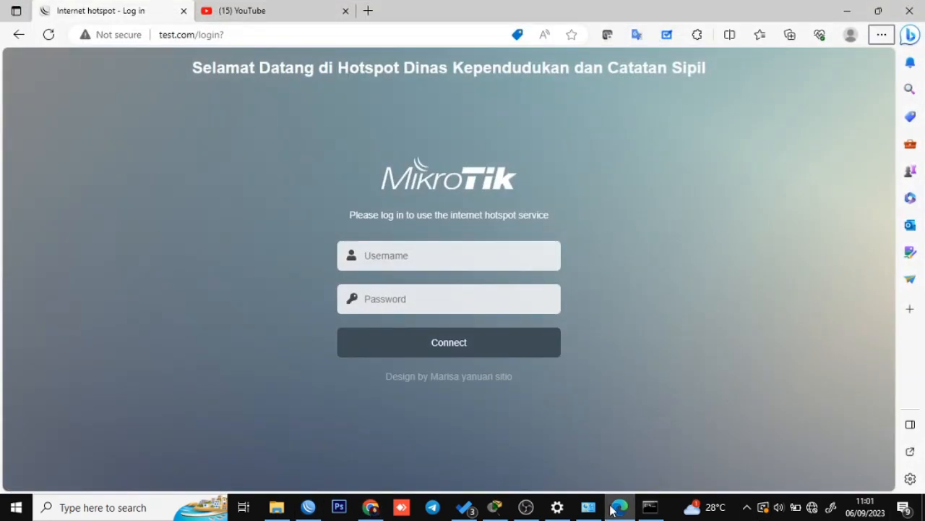
Refresh test.com/login to show the Hotspot Test heading and Design by Test footer, then open Packet Tracer.
click(48, 35)
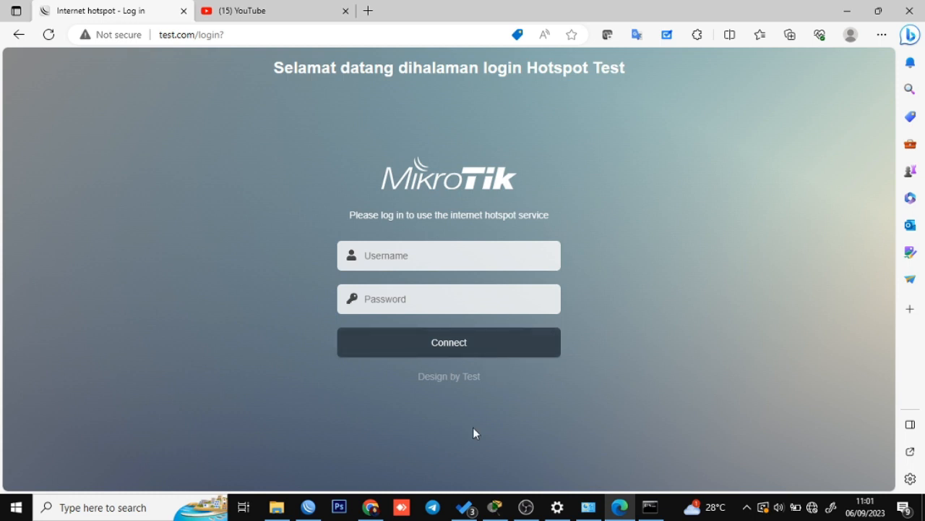
click(495, 507)
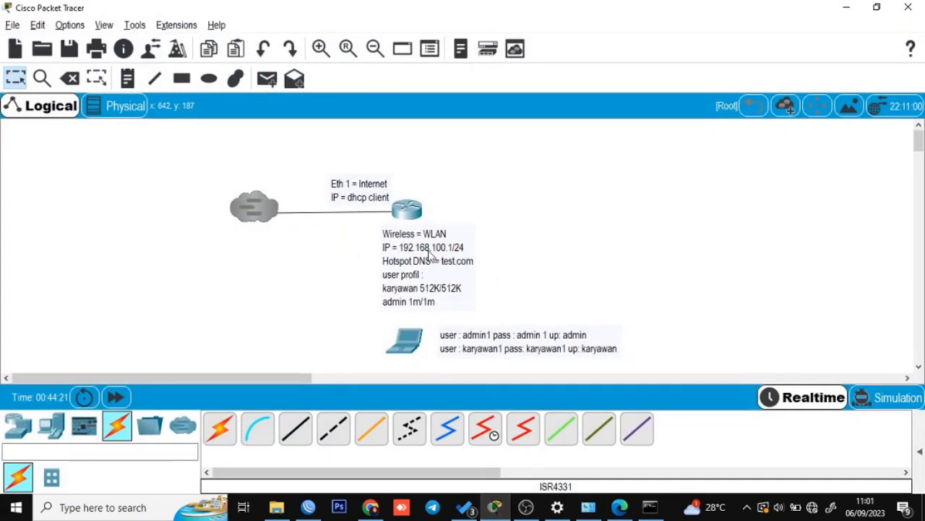